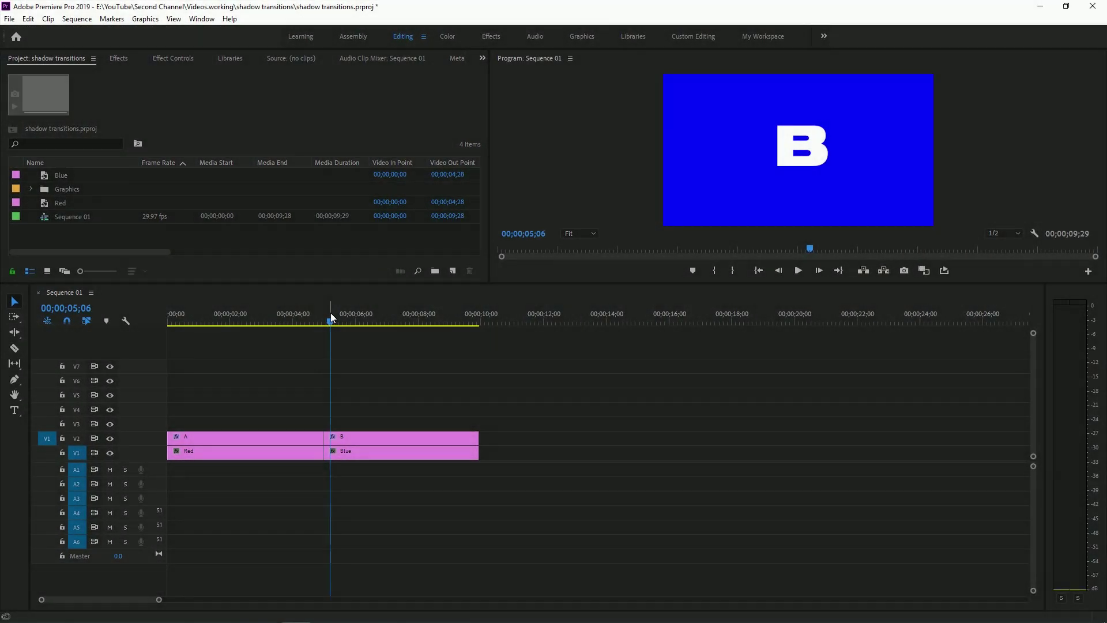
# Step: Create a new adjustment layer and place it on track V3 above the A/B cut
pyautogui.moveTo(330, 314); pyautogui.dragTo(368, 331)
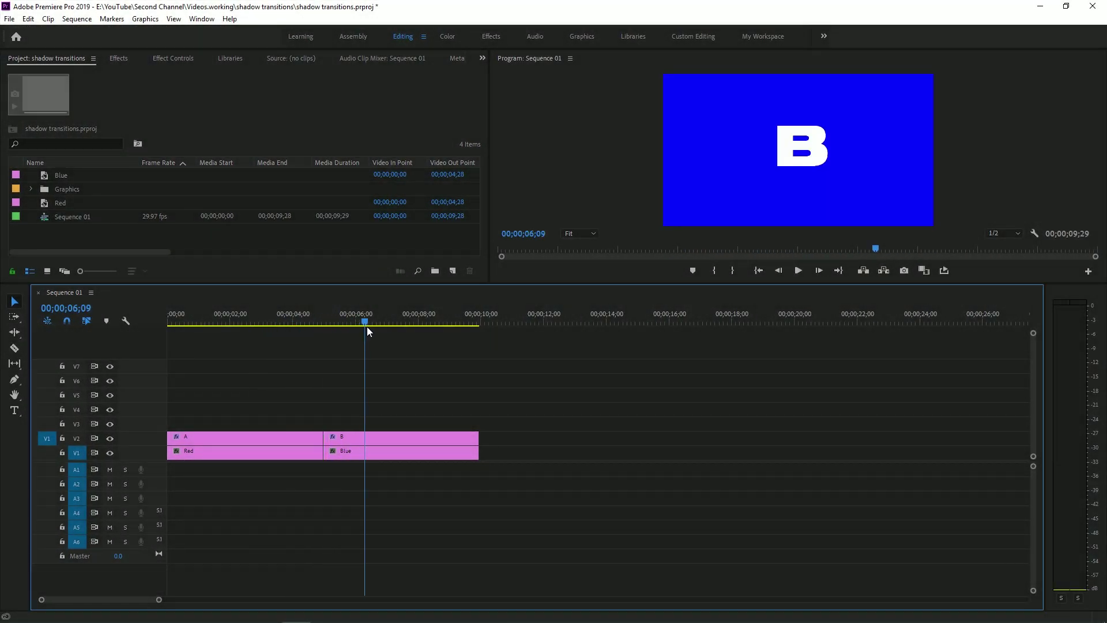
pyautogui.rightClick(251, 234)
pyautogui.moveTo(321, 282)
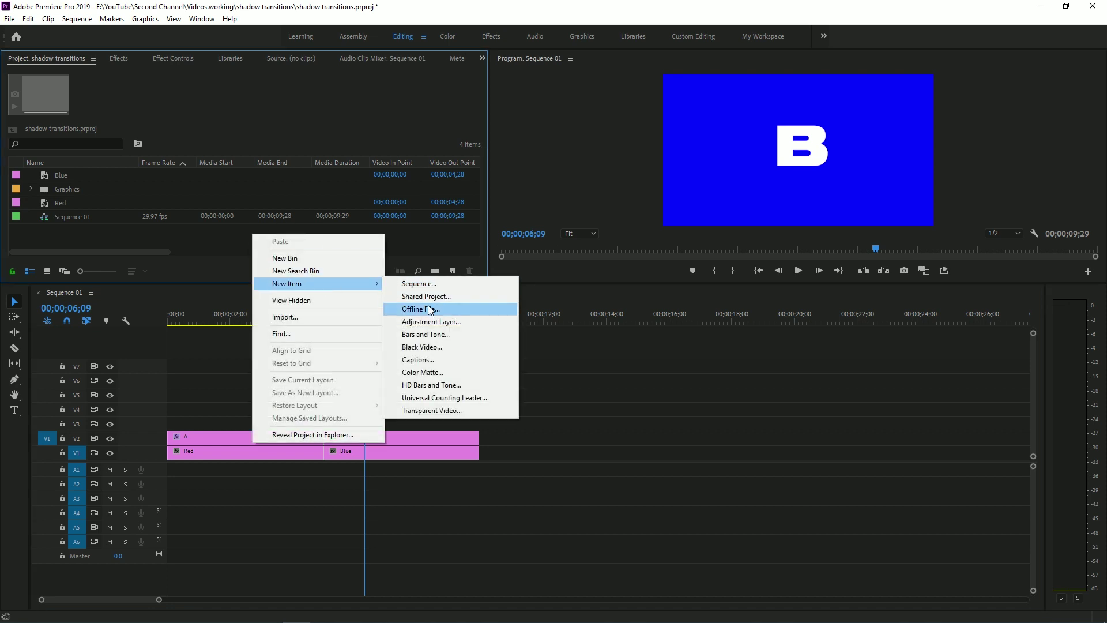
pyautogui.click(432, 321)
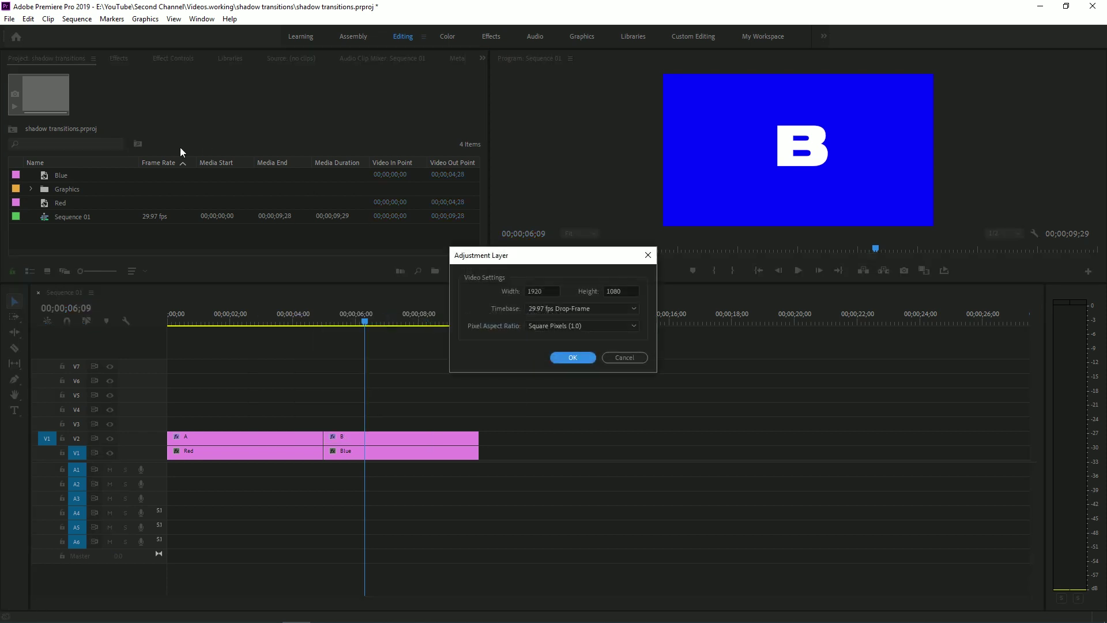
pyautogui.click(570, 356)
pyautogui.moveTo(85, 175); pyautogui.dragTo(257, 429)
# Step: Trim the V3 adjustment layer to start at 00;00;03;00
pyautogui.scroll(3, 267, 394)
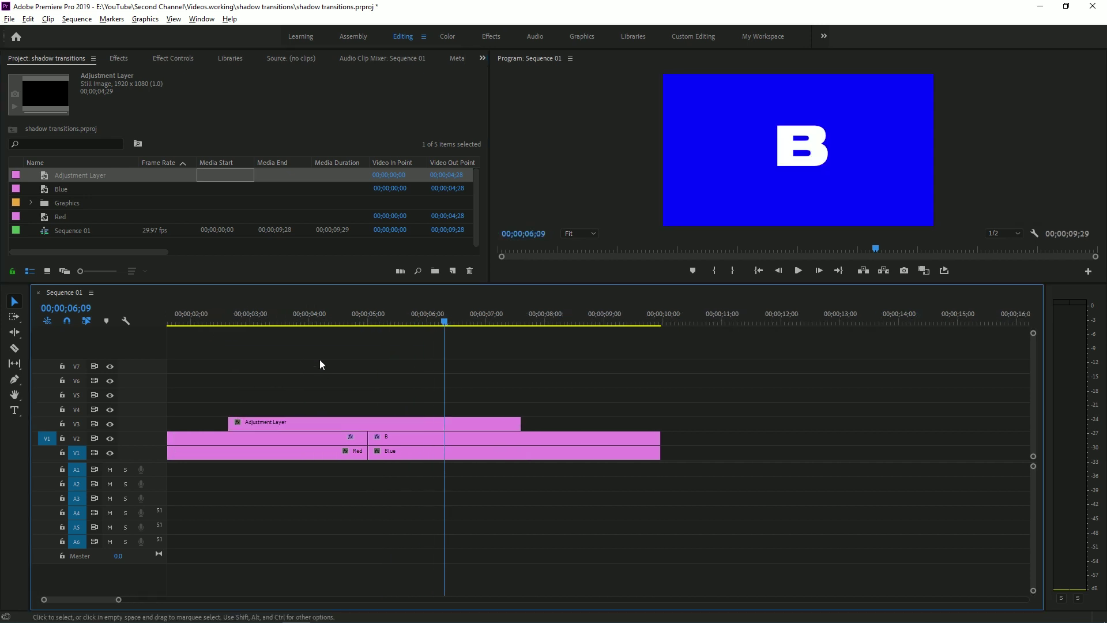
pyautogui.click(371, 321)
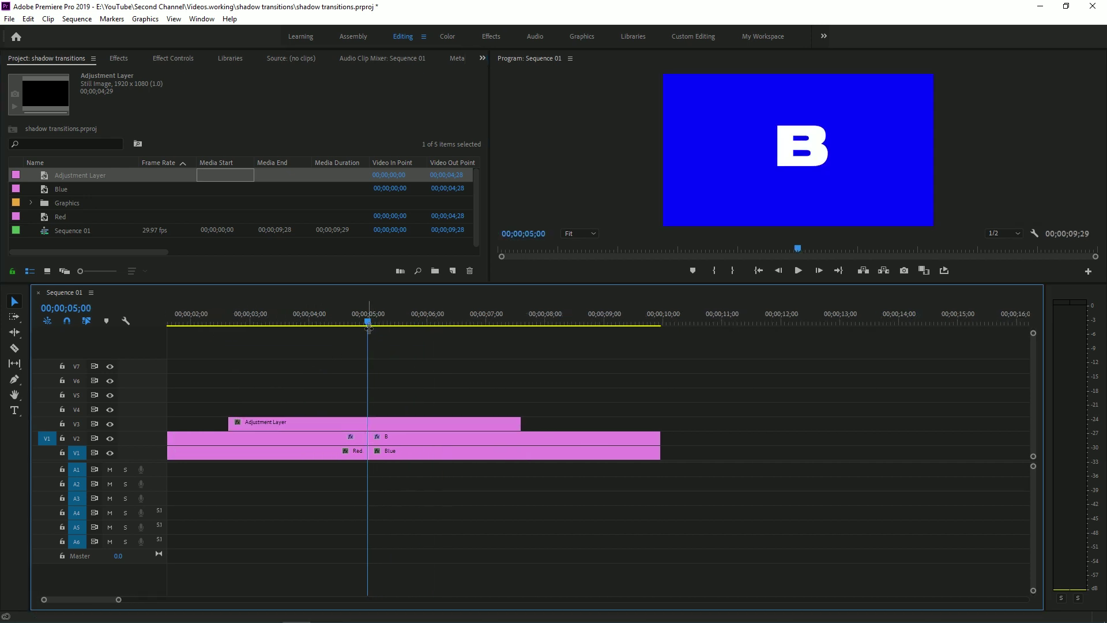
pyautogui.click(81, 308)
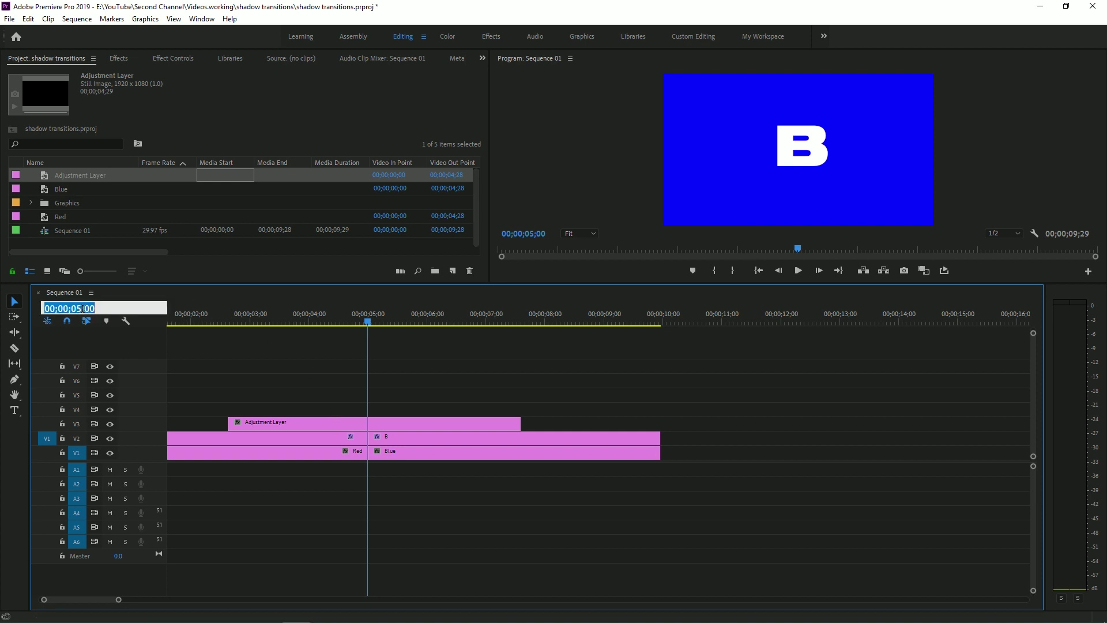
pyautogui.click(81, 308)
pyautogui.write('3')
pyautogui.press('Return')
pyautogui.moveTo(230, 423); pyautogui.dragTo(249, 426)
pyautogui.moveTo(321, 321); pyautogui.dragTo(369, 330)
# Step: Trim the adjustment layer to end at 00;00;07;00 and duplicate it onto V4 and V5
pyautogui.click(77, 308)
pyautogui.click(76, 309)
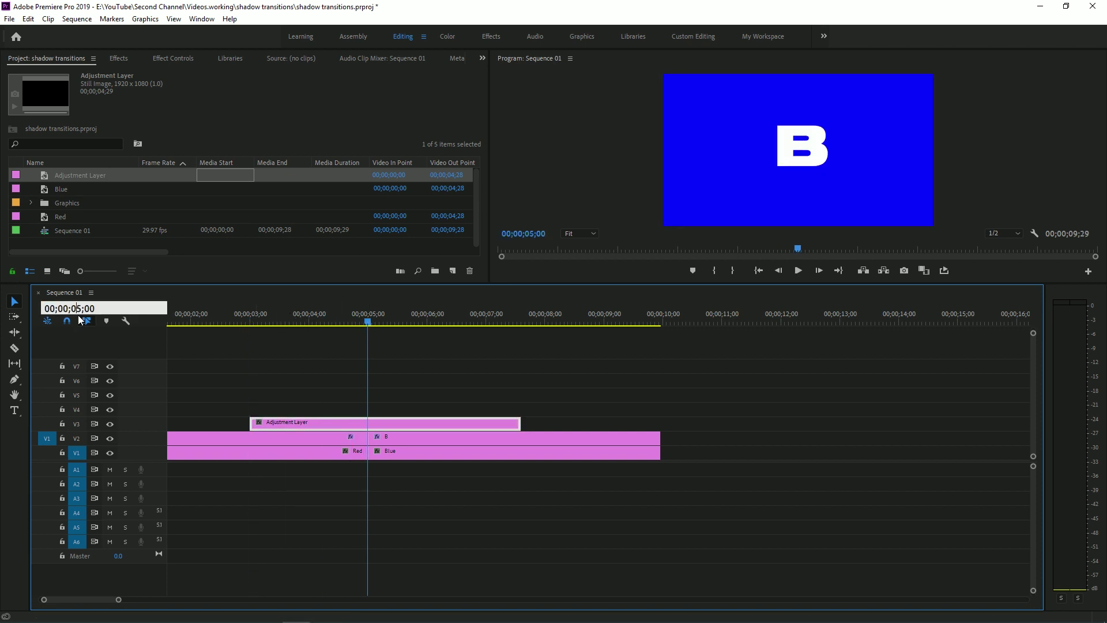
pyautogui.press('Right')
pyautogui.write('7')
pyautogui.press('Return')
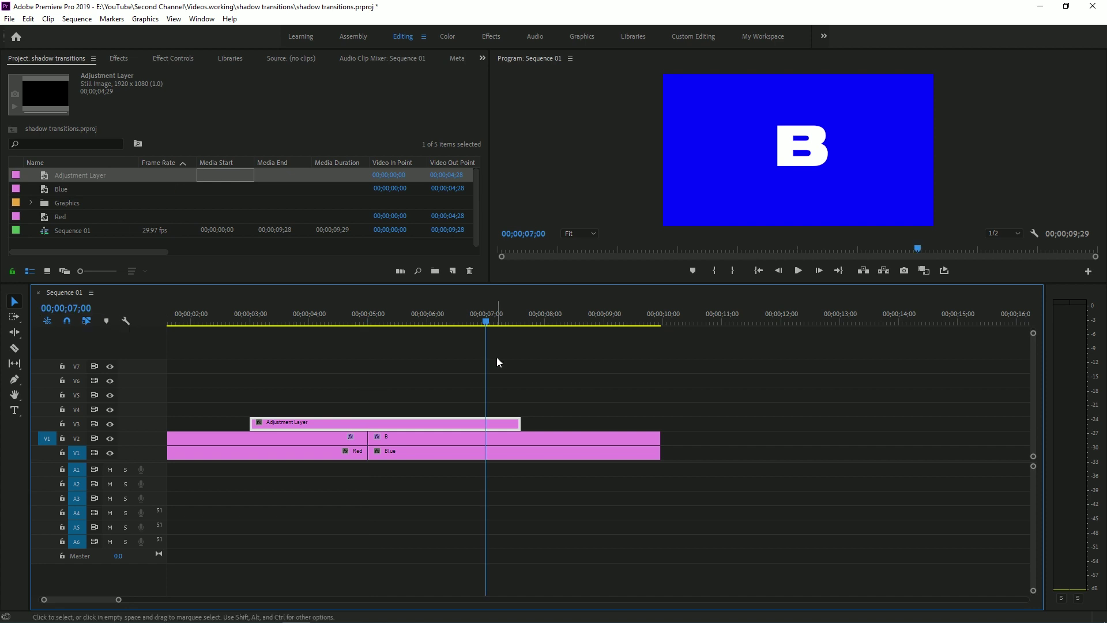
pyautogui.moveTo(519, 423); pyautogui.dragTo(486, 422)
pyautogui.moveTo(351, 417); pyautogui.dragTo(359, 397)
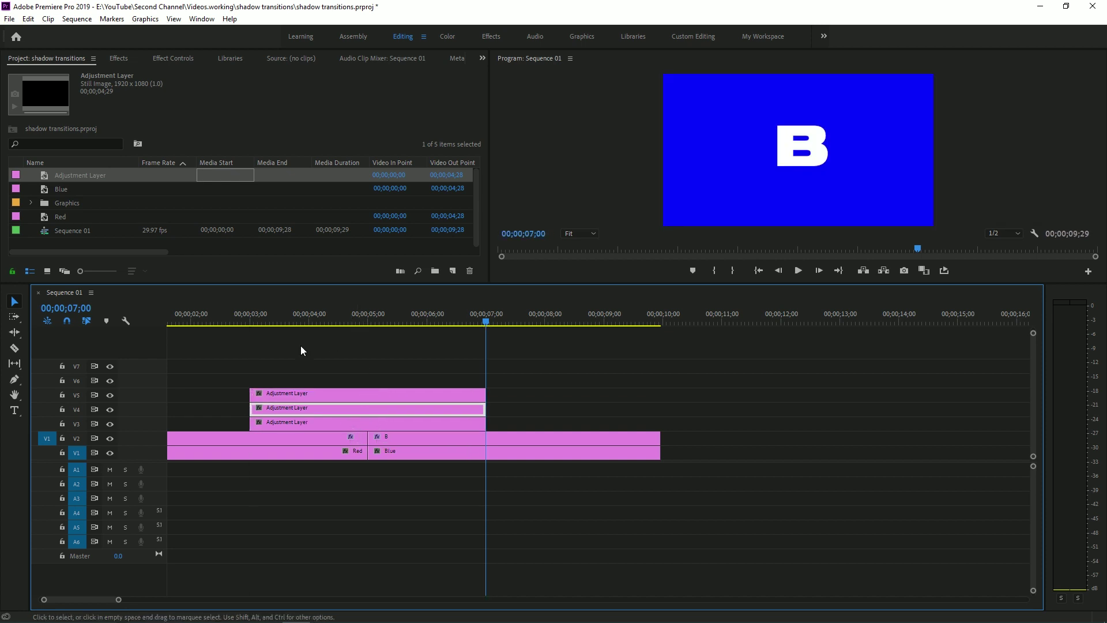
# Step: Split the V3 and V4 adjustment layers at 00;00;05;00 with the Razor tool
pyautogui.press('c')
pyautogui.click(369, 421)
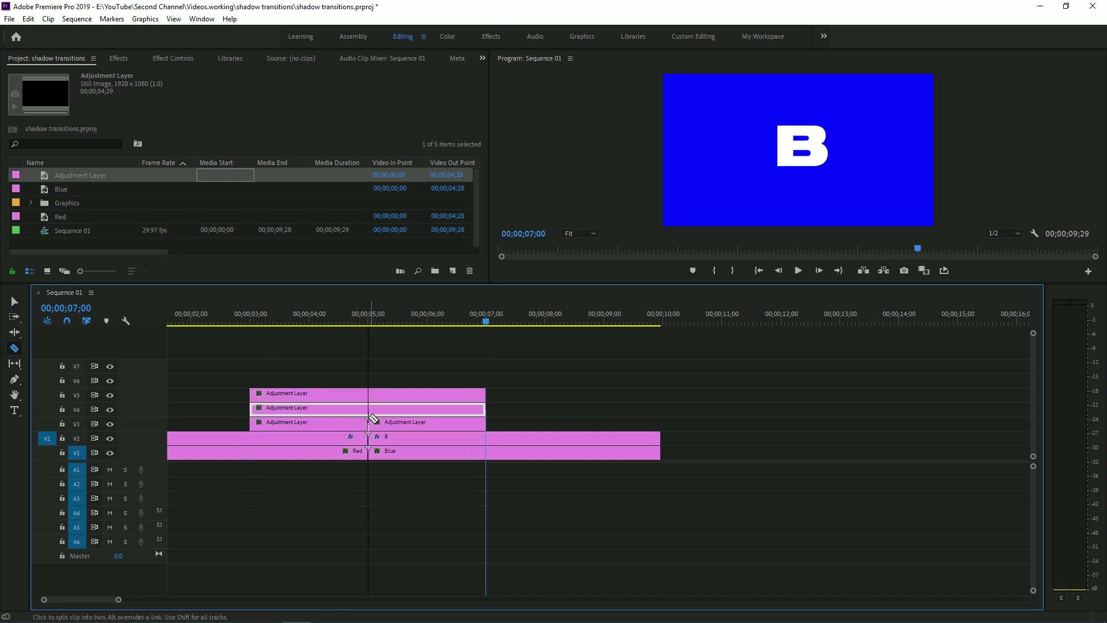
pyautogui.click(370, 408)
pyautogui.click(13, 299)
pyautogui.click(287, 320)
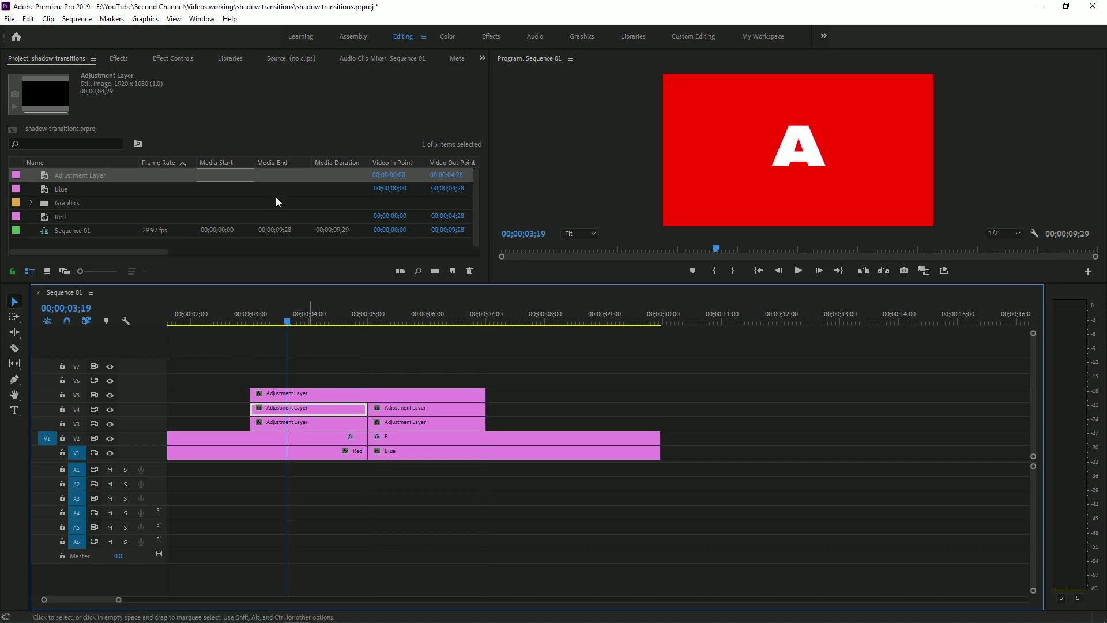
# Step: Search 'dip' and apply Dip to Black to the V3 adjustment layer, then preview
pyautogui.click(120, 58)
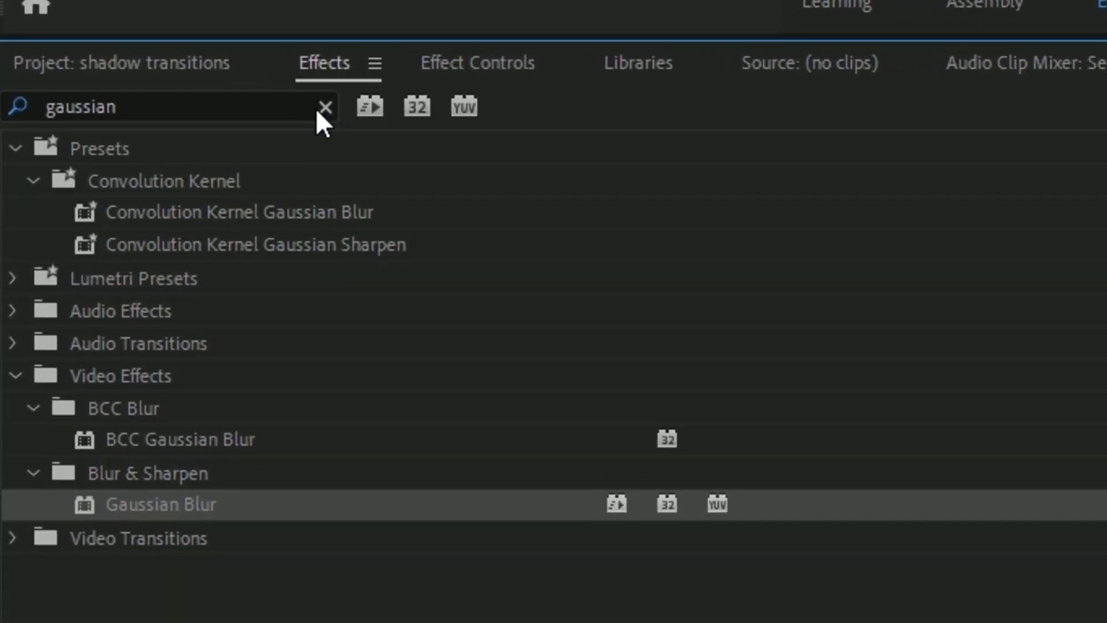
pyautogui.click(325, 108)
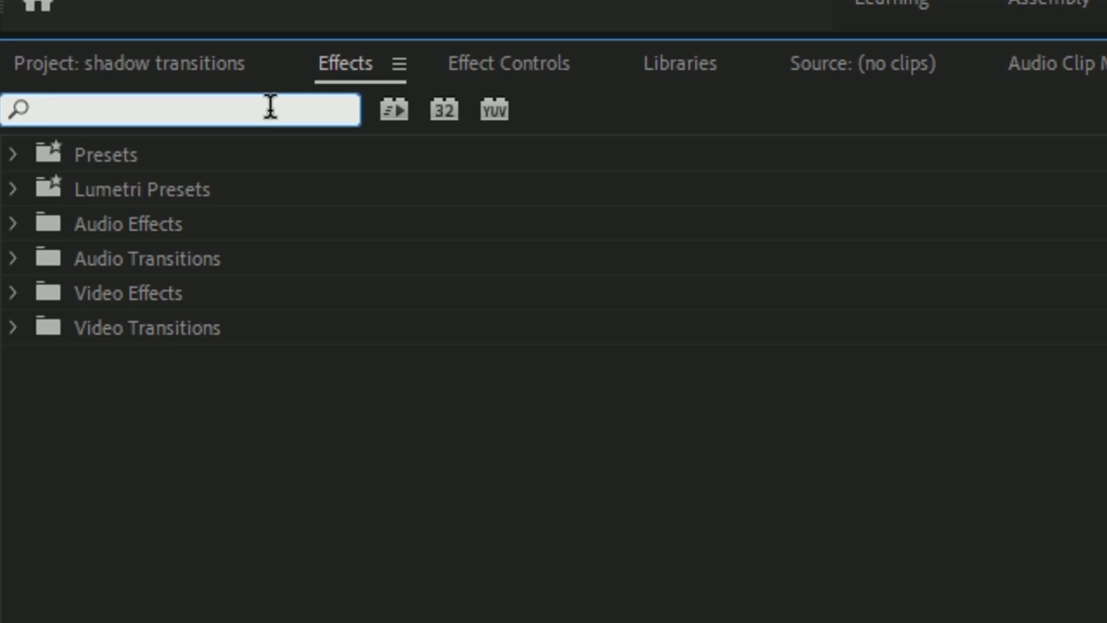
pyautogui.write('dip to')
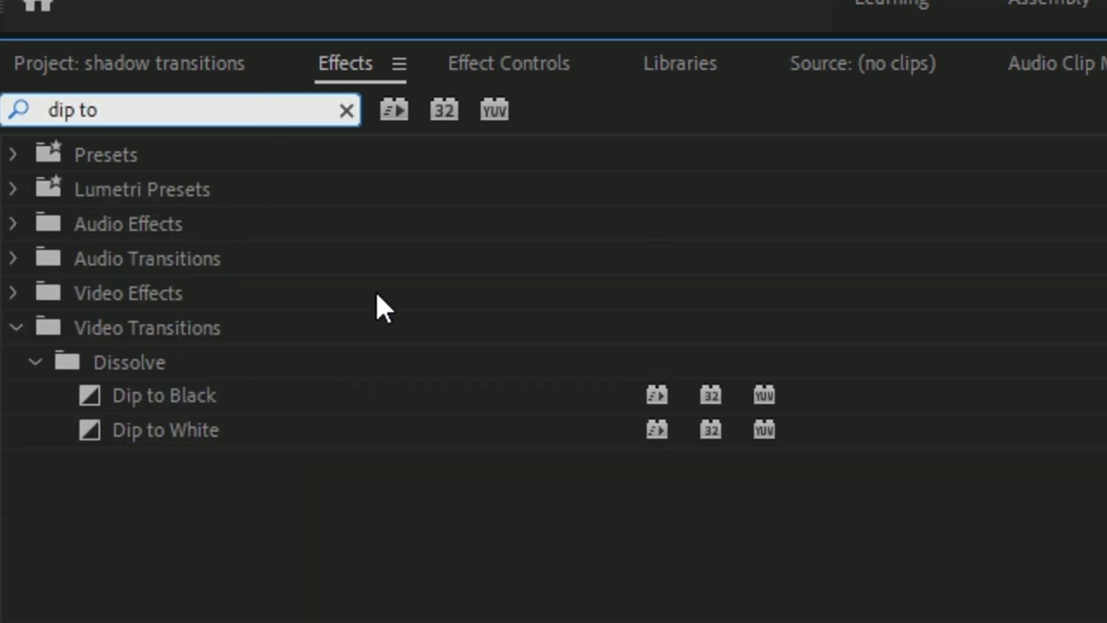
pyautogui.moveTo(107, 395); pyautogui.dragTo(803, 410)
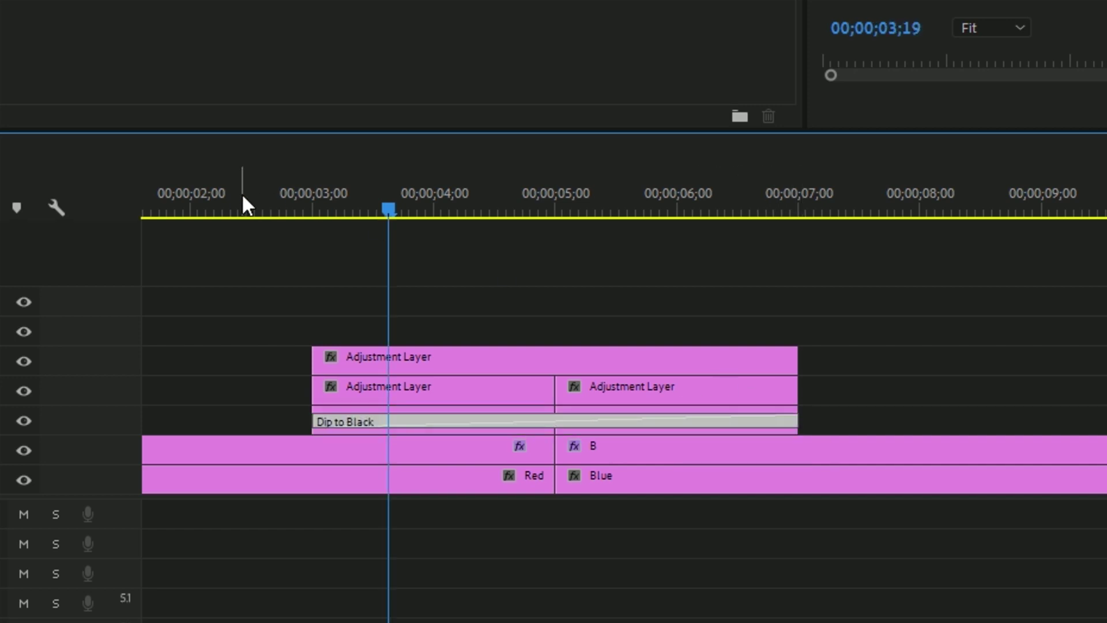
pyautogui.moveTo(242, 197); pyautogui.dragTo(736, 206)
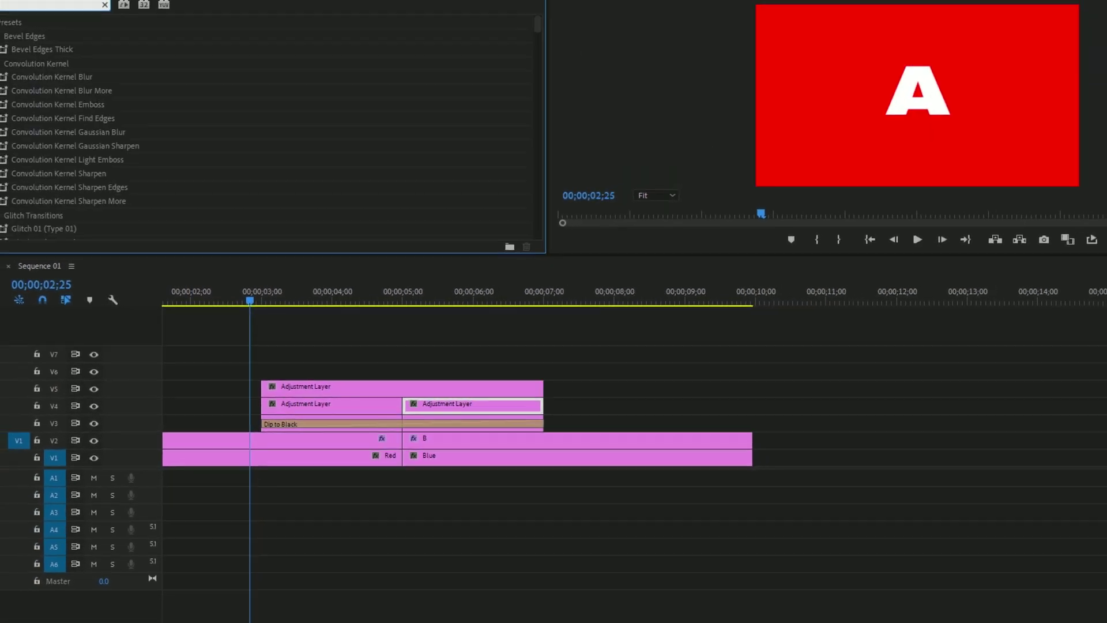
# Step: Apply the Crop effect to the top V5 adjustment layer
pyautogui.write('p')
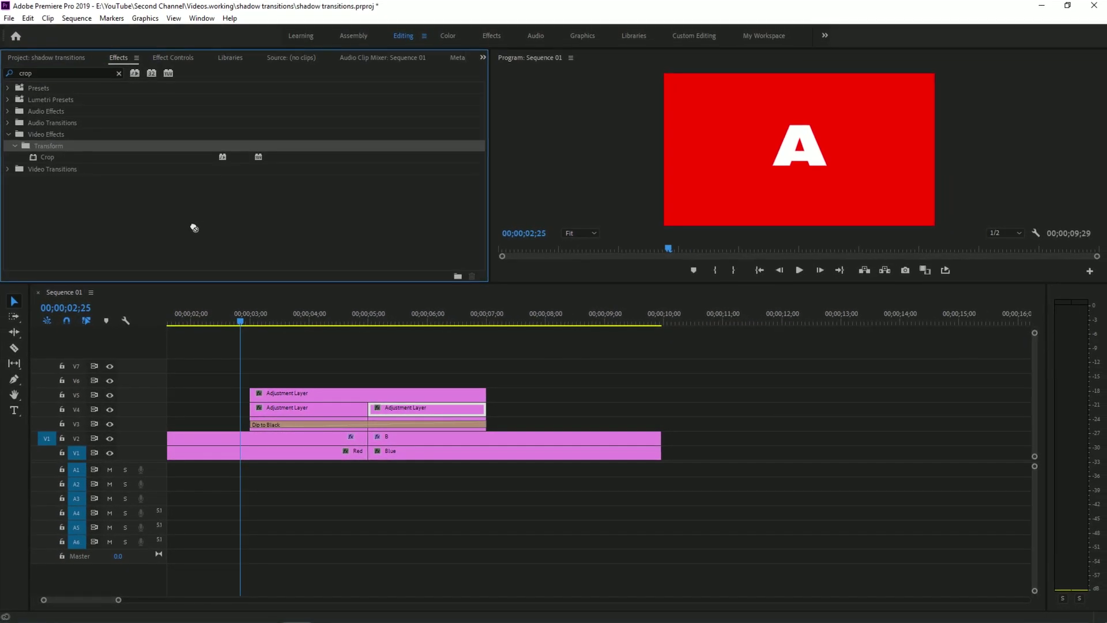
pyautogui.moveTo(71, 157); pyautogui.dragTo(311, 393)
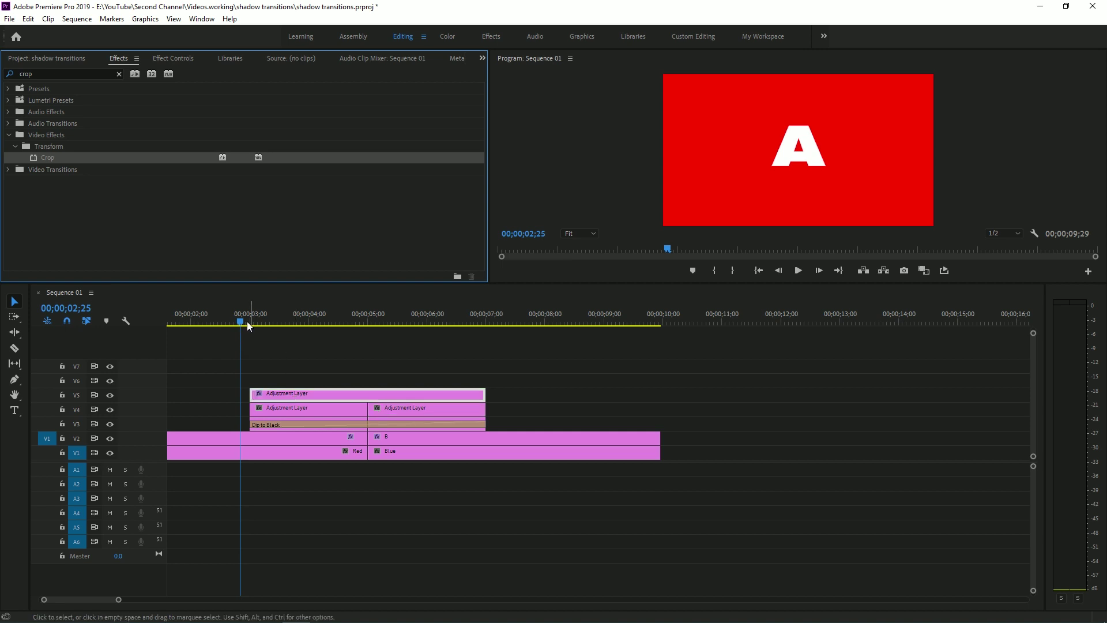
pyautogui.click(275, 321)
pyautogui.moveTo(276, 321); pyautogui.dragTo(288, 321)
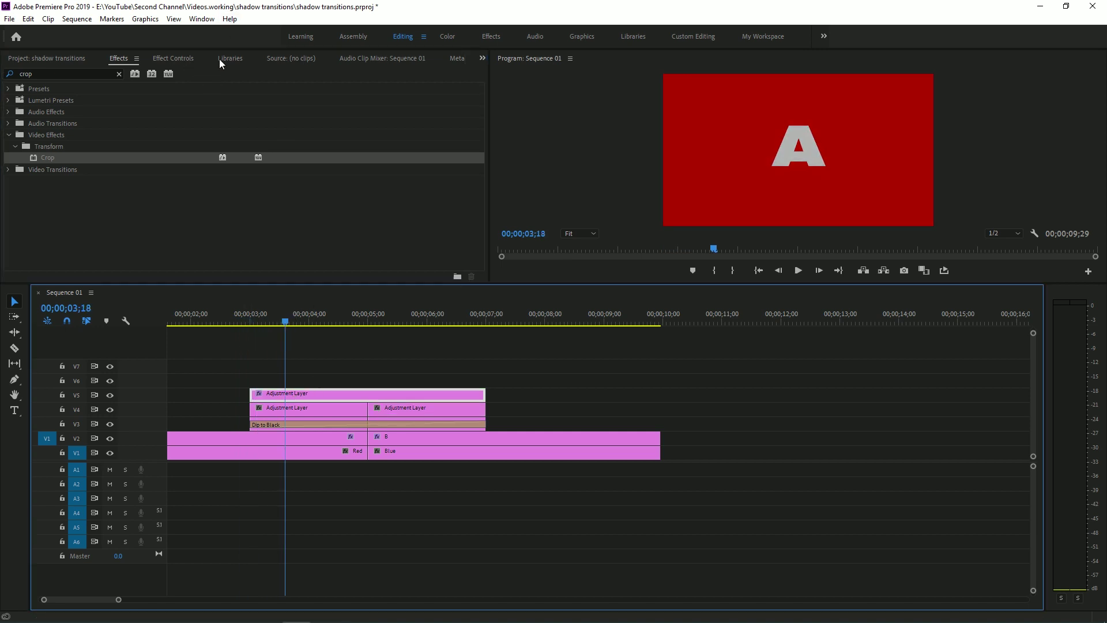
# Step: Keyframe Crop Left from 0% at 3;00 to 100% at 5;00, and start a Crop Right keyframe
pyautogui.click(173, 58)
pyautogui.scroll(-5, 375, 201)
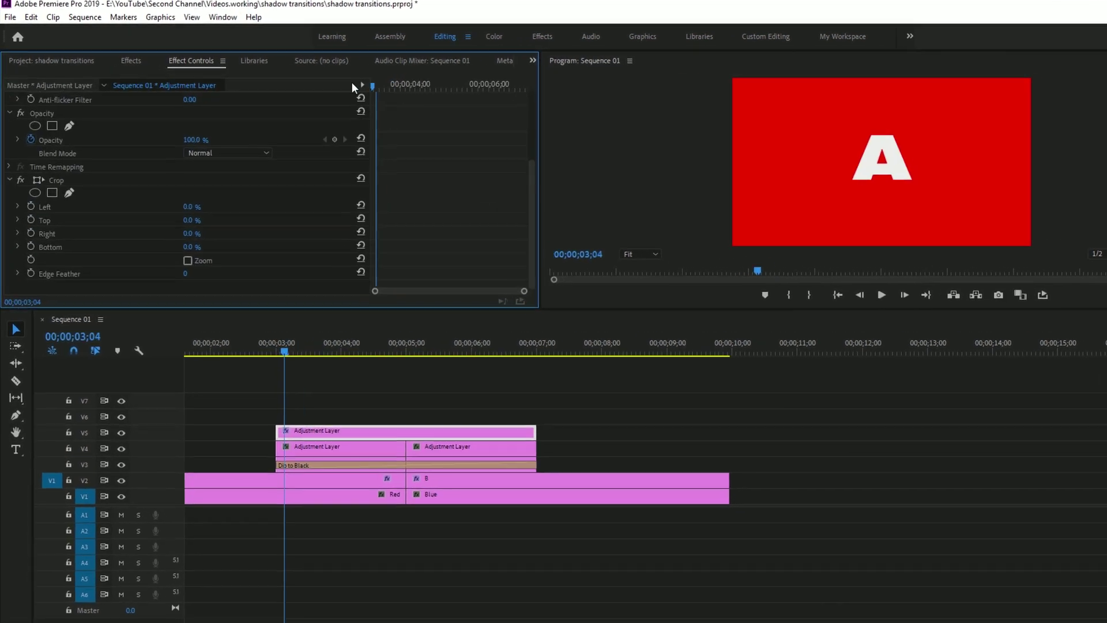
pyautogui.press('Up')
pyautogui.click(32, 205)
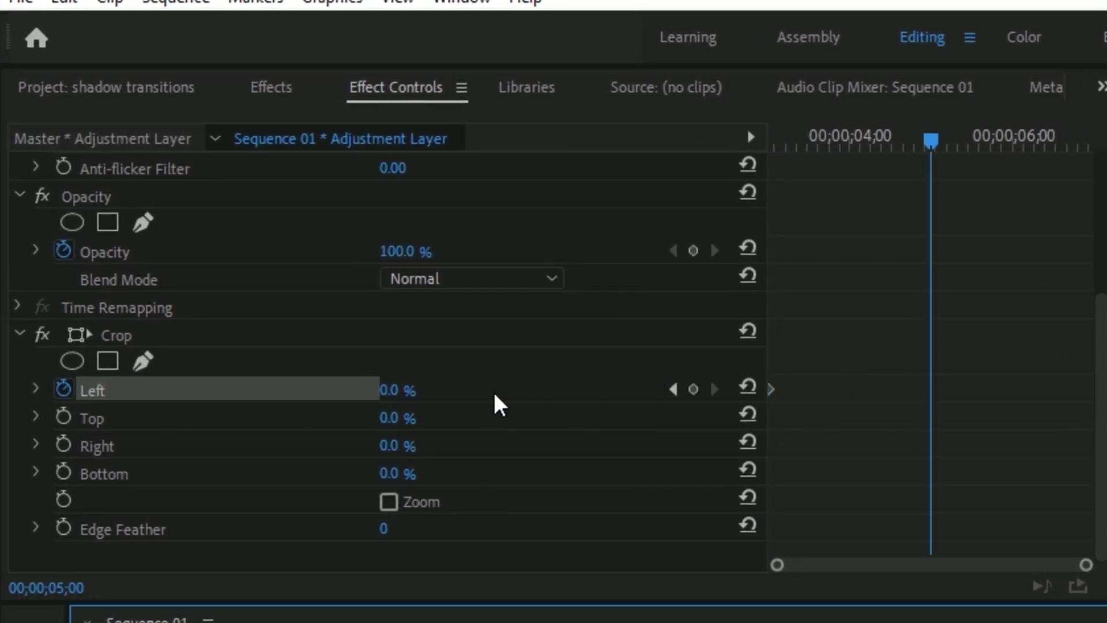
pyautogui.moveTo(391, 396); pyautogui.dragTo(438, 397)
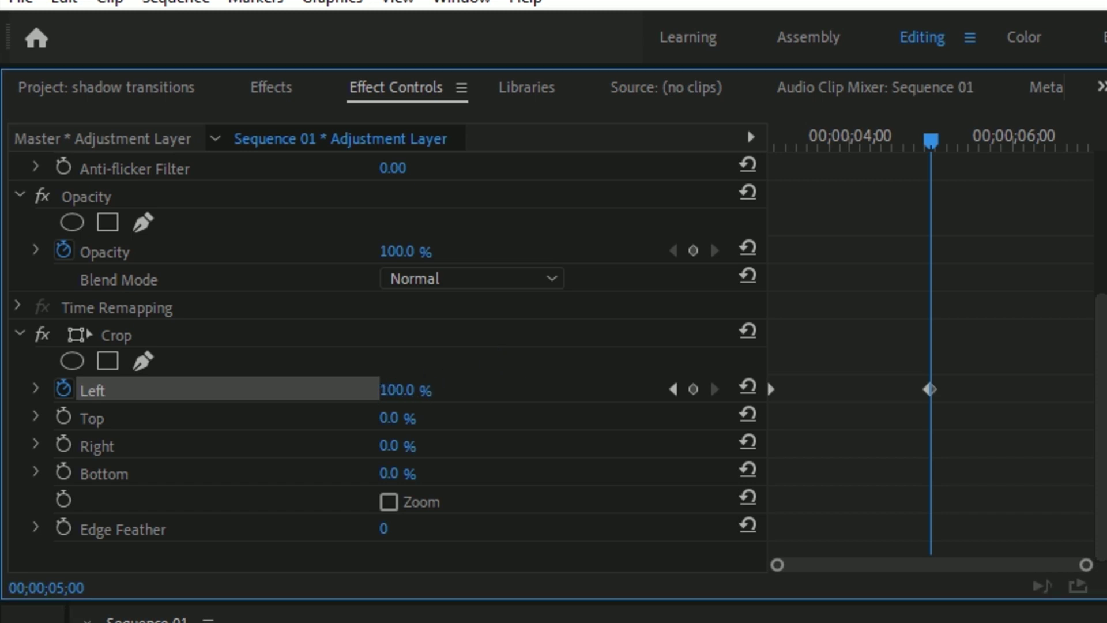
pyautogui.moveTo(925, 128)
pyautogui.mouseDown()
pyautogui.moveTo(768, 148)
pyautogui.moveTo(921, 146)
pyautogui.mouseUp()
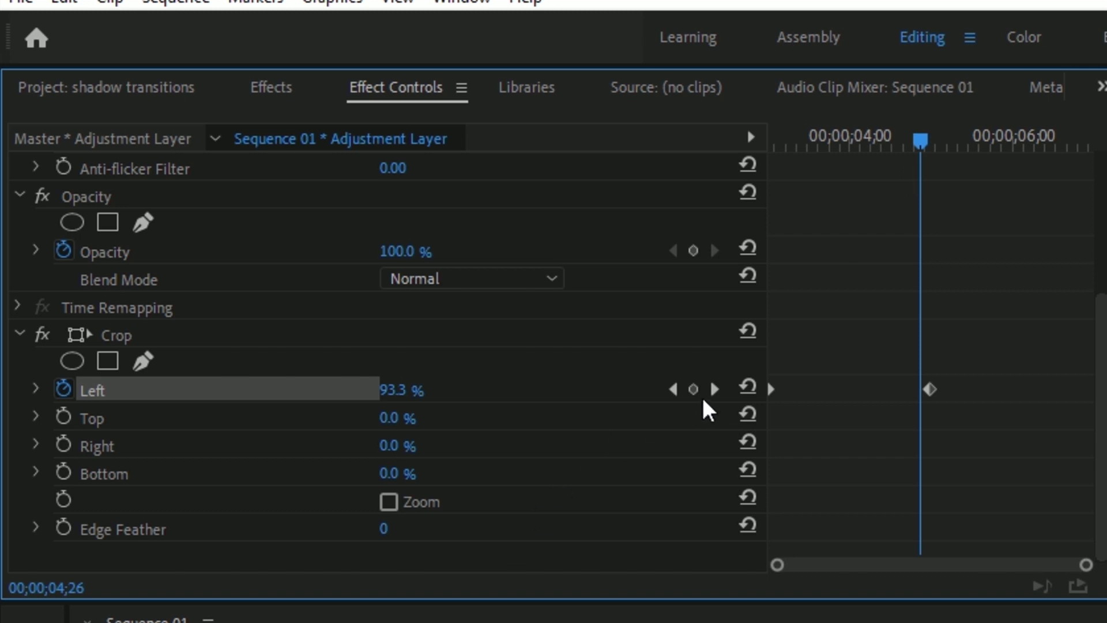
pyautogui.click(714, 389)
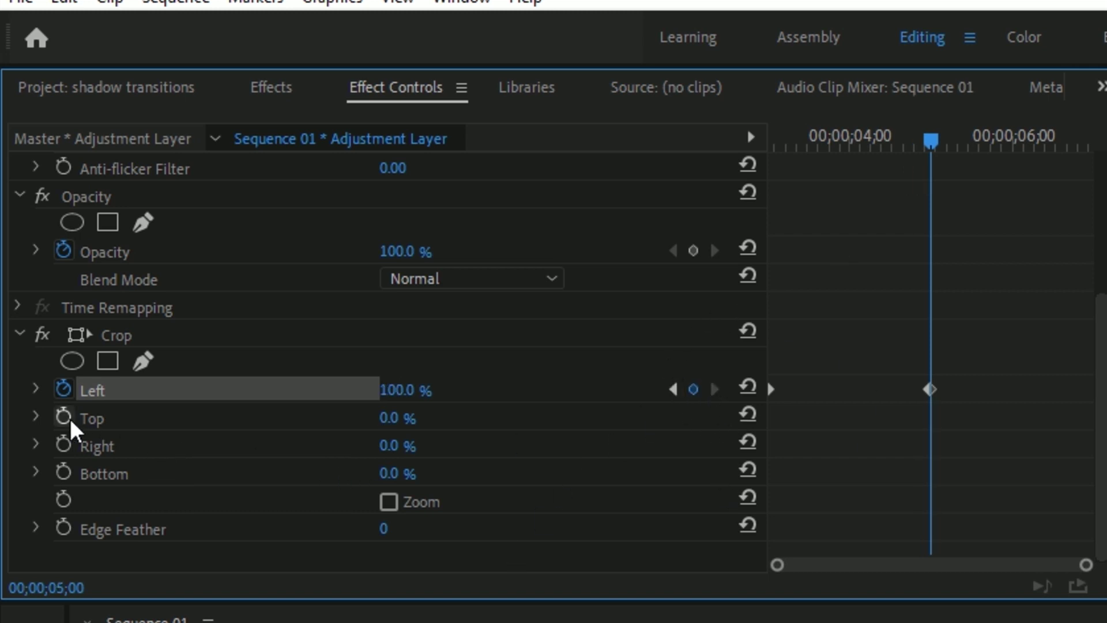
pyautogui.click(64, 444)
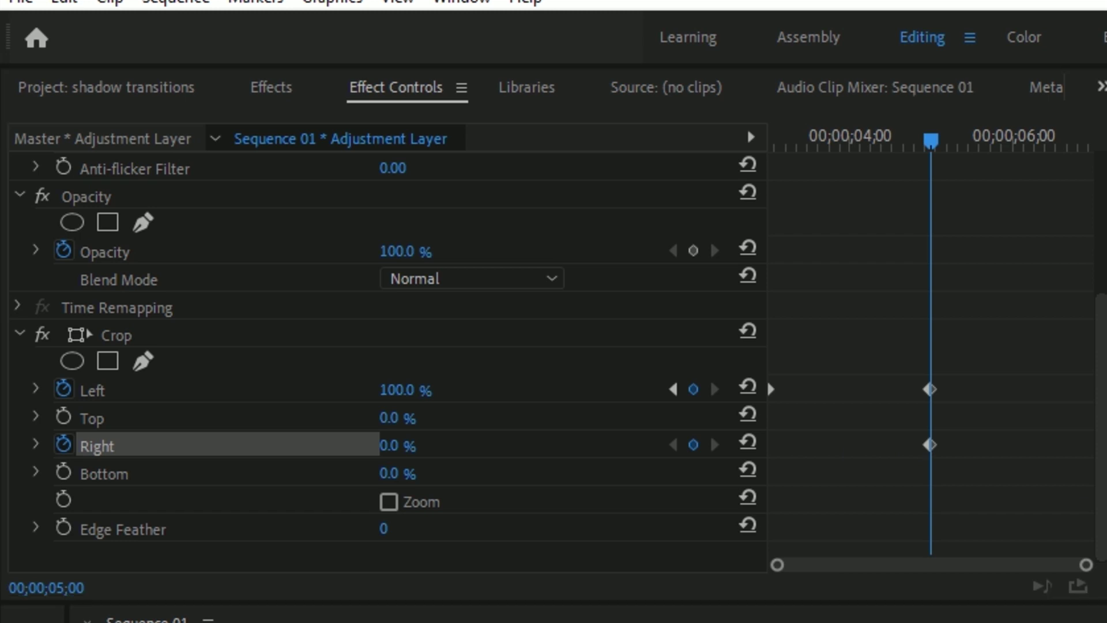
# Step: Add Crop Right and Crop Left hold keyframes at 4;29
pyautogui.press('Left')
pyautogui.click(691, 444)
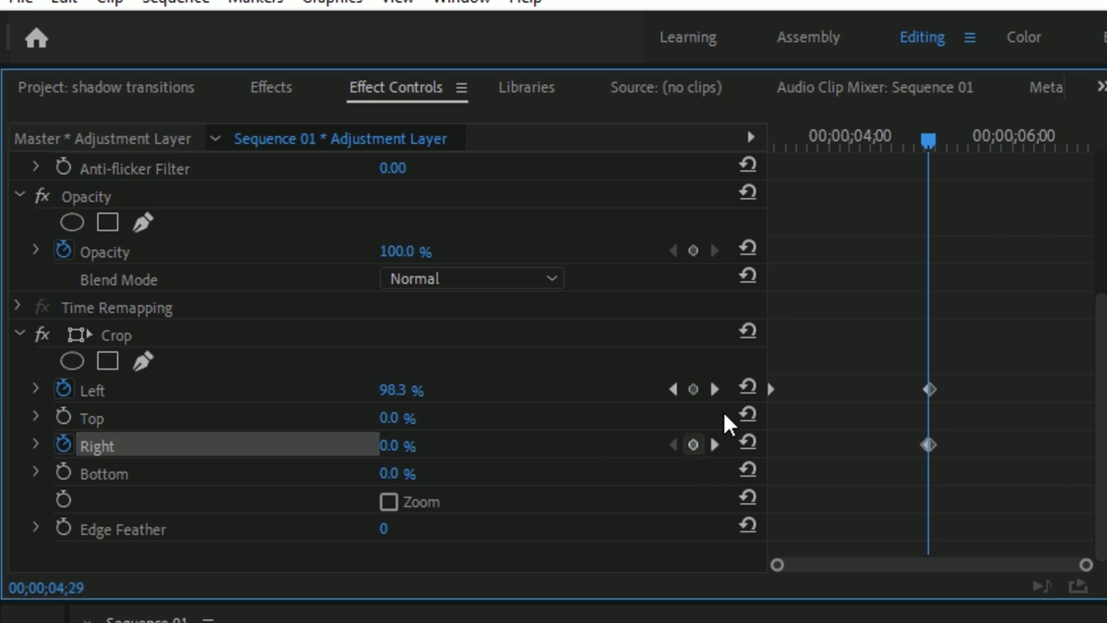
pyautogui.click(691, 389)
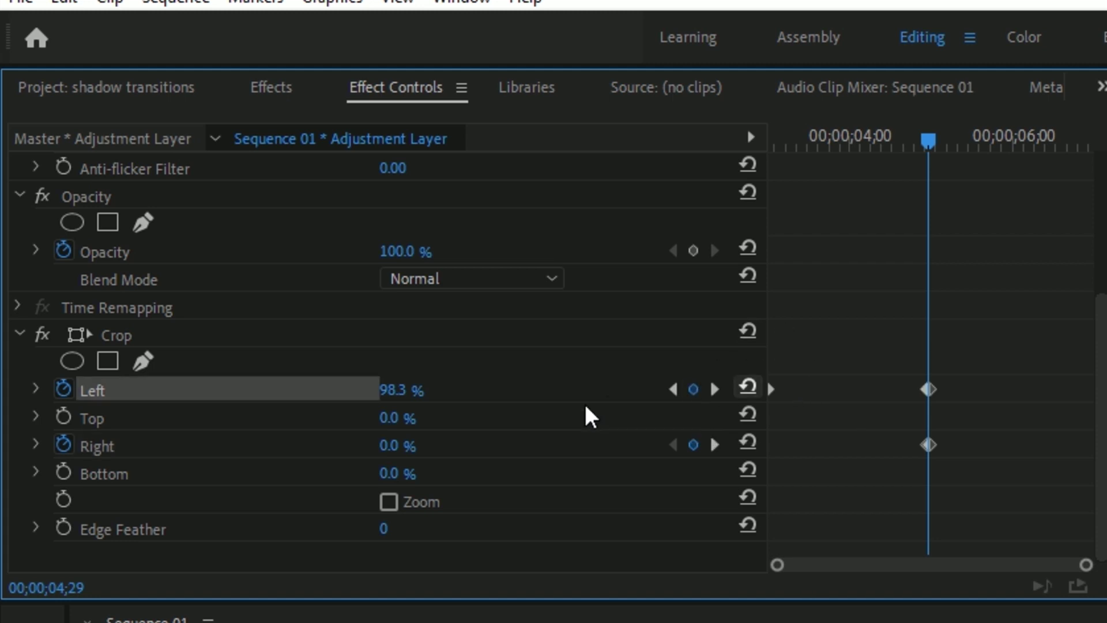
pyautogui.click(714, 389)
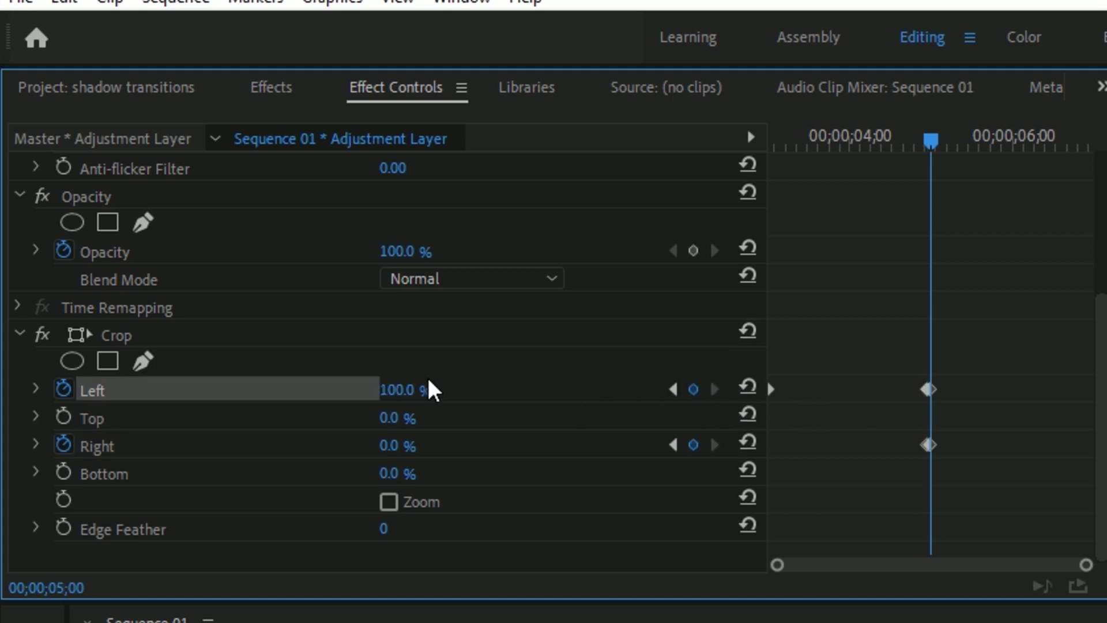
# Step: At 5;00, set Crop Left to 0% and Crop Right to 100%
pyautogui.click(416, 388)
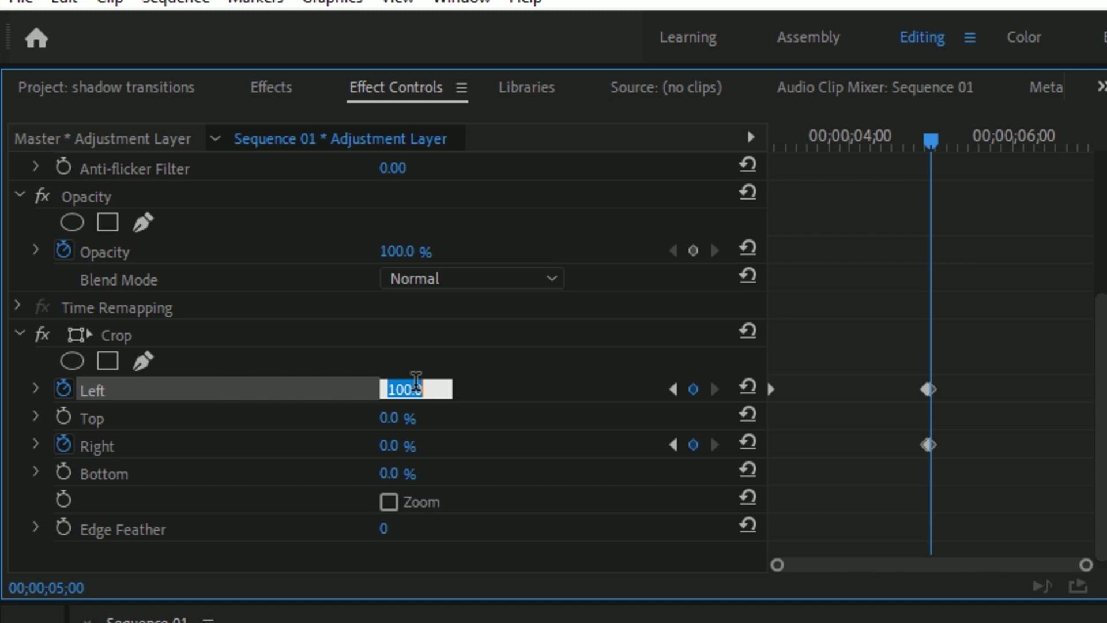
pyautogui.write('0')
pyautogui.press('Return')
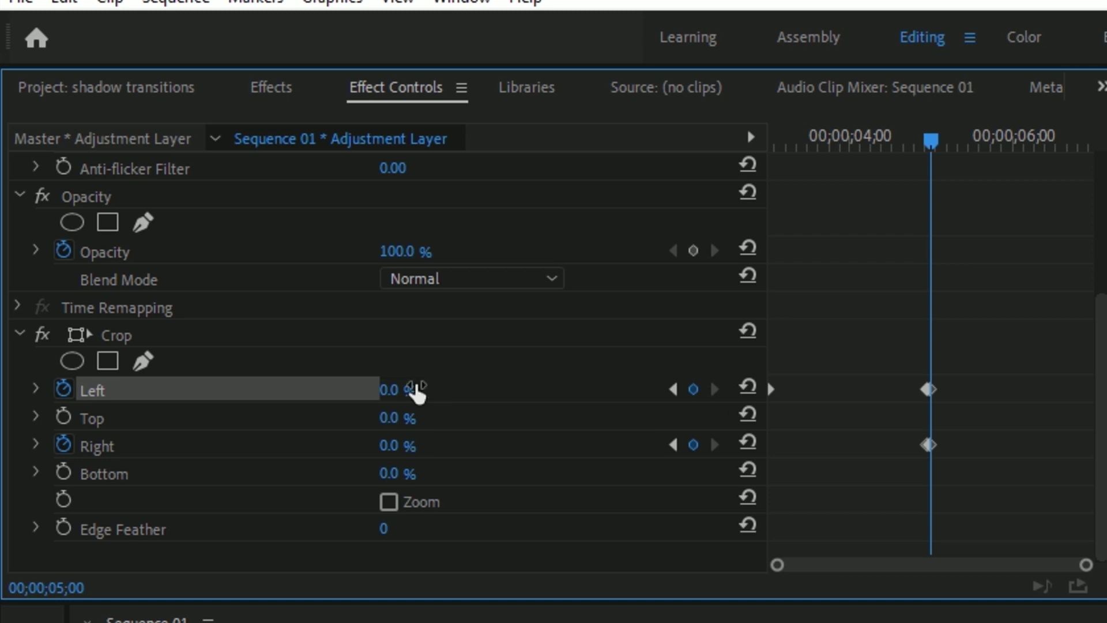
pyautogui.click(414, 444)
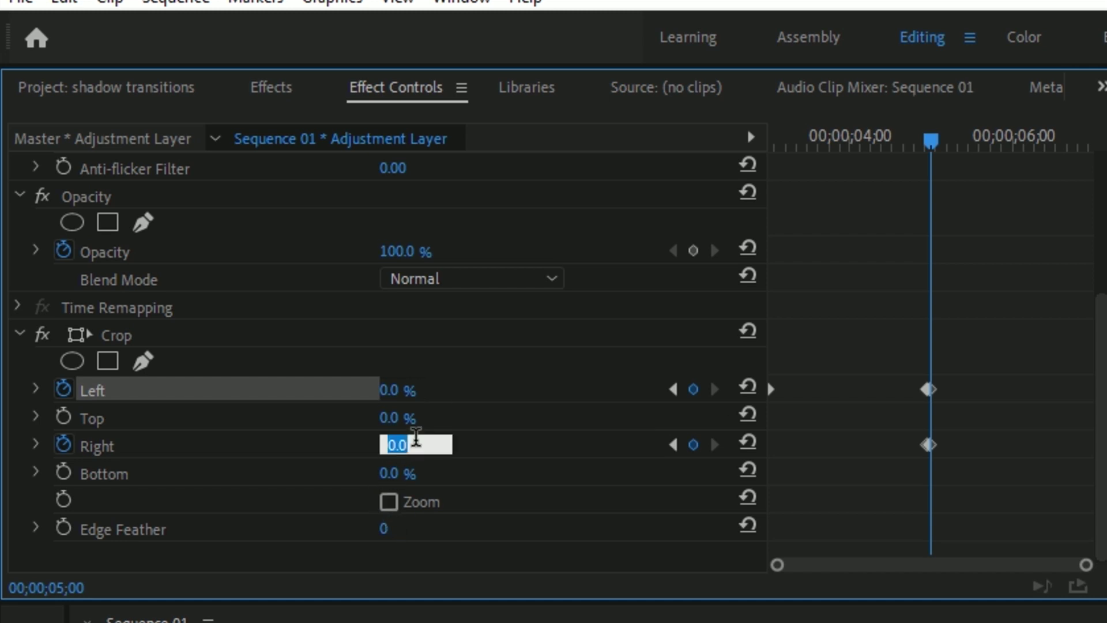
pyautogui.write('100')
pyautogui.press('Return')
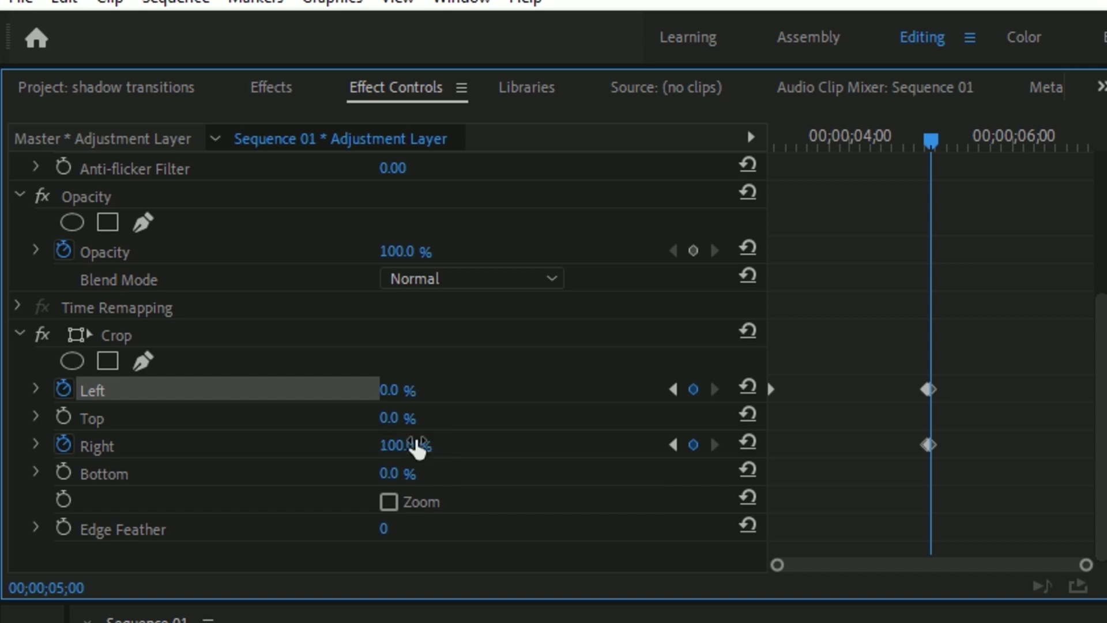
# Step: At 7;00, set Crop Right to 0% and check the wipe partway through
pyautogui.moveTo(930, 139); pyautogui.dragTo(1098, 141)
pyautogui.click(414, 441)
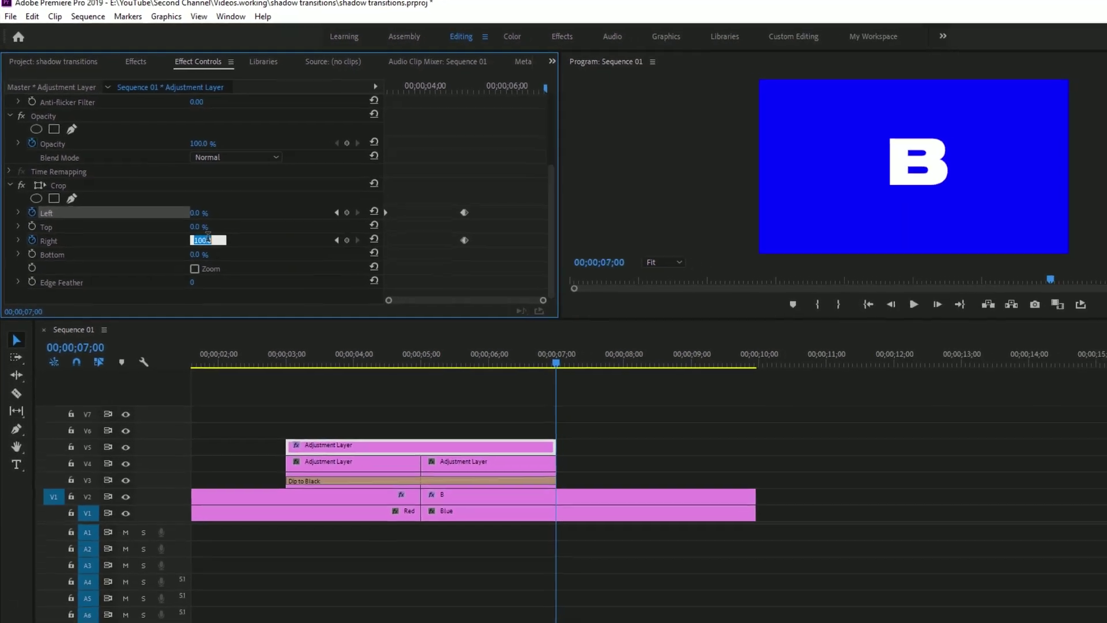
pyautogui.write('0')
pyautogui.press('Return')
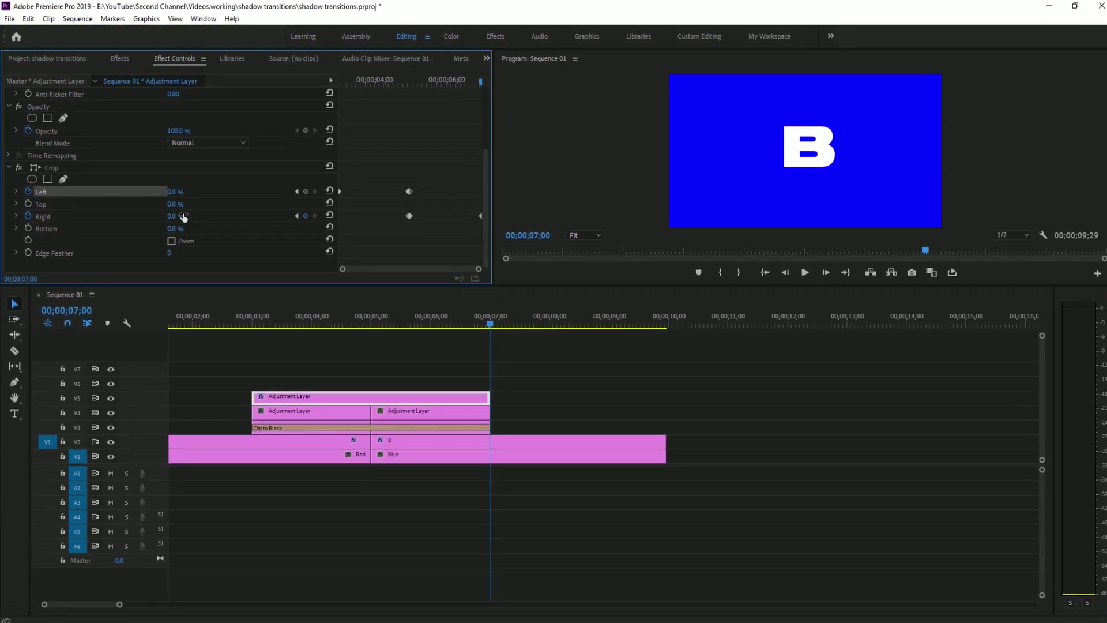
pyautogui.click(478, 82)
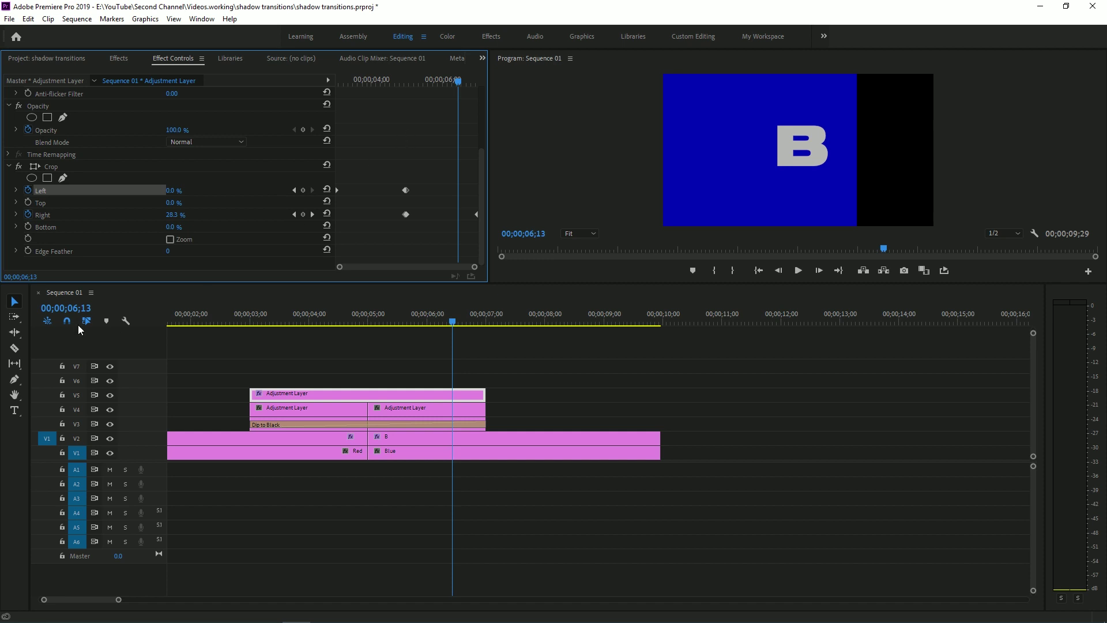
# Step: Set Crop Edge Feather to 1000 and review the soft dark wipe from the transition start
pyautogui.moveTo(169, 253); pyautogui.dragTo(225, 254)
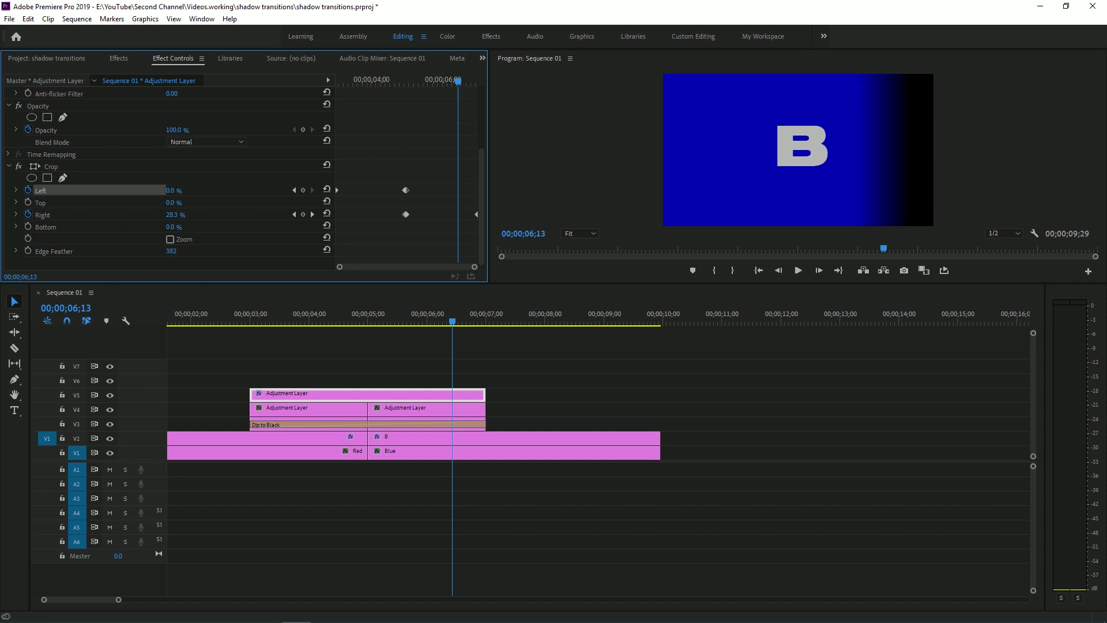
pyautogui.write('000')
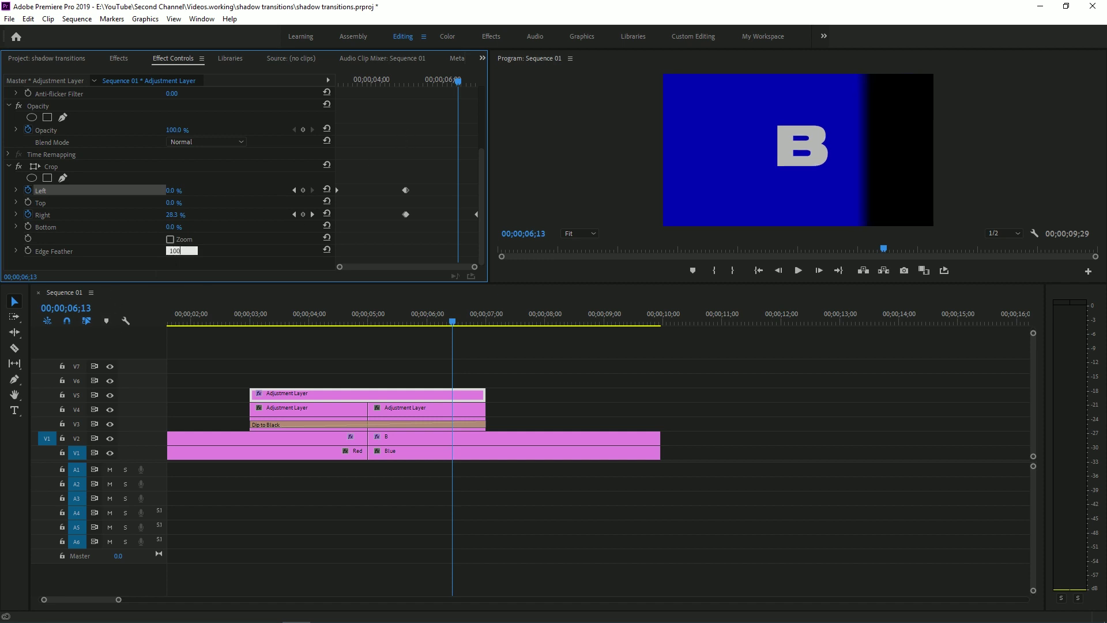
pyautogui.press('Return')
pyautogui.click(333, 78)
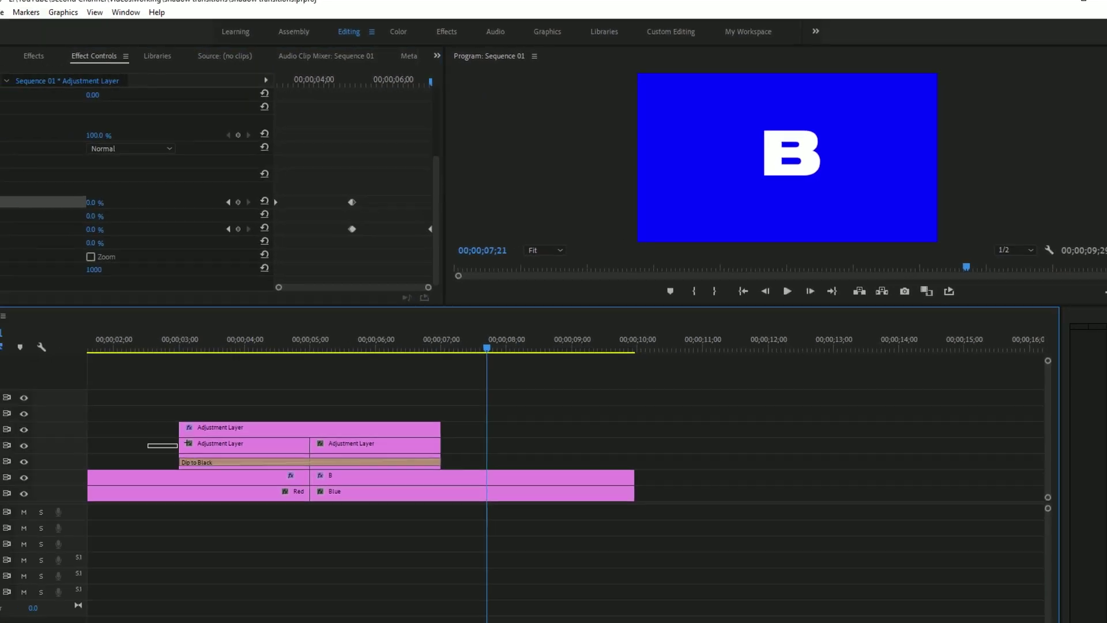
pyautogui.moveTo(212, 415); pyautogui.dragTo(501, 415)
pyautogui.click(330, 368)
# Step: Search 'transform' and apply Transform to both V4 adjustment layers, selecting the left one
pyautogui.click(320, 320)
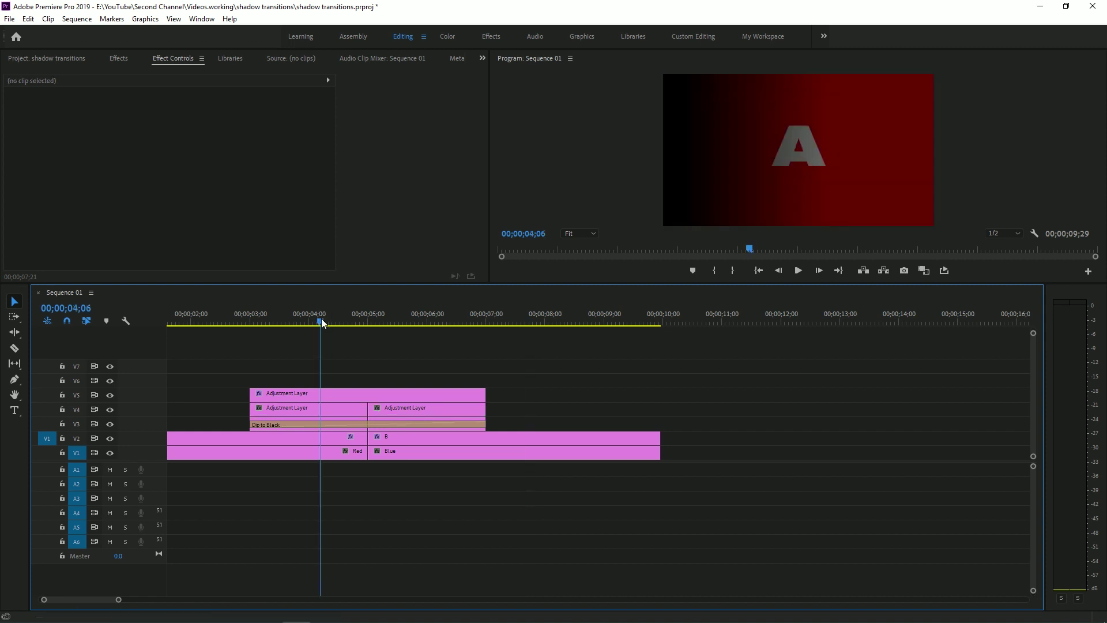
pyautogui.click(137, 58)
pyautogui.click(93, 74)
pyautogui.write('tra')
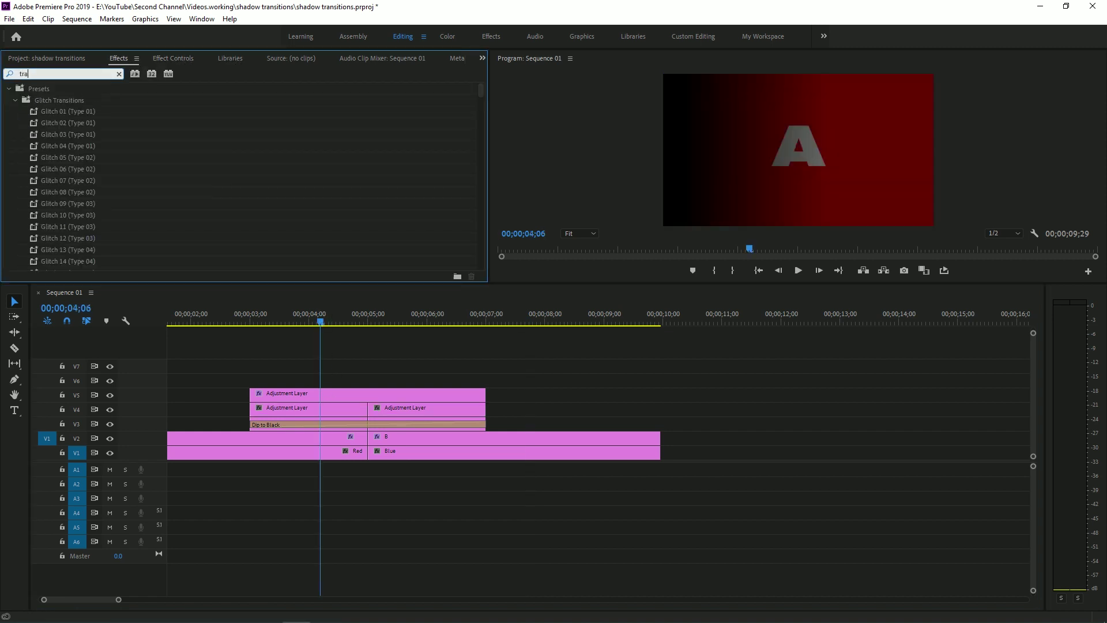
pyautogui.write('nsform')
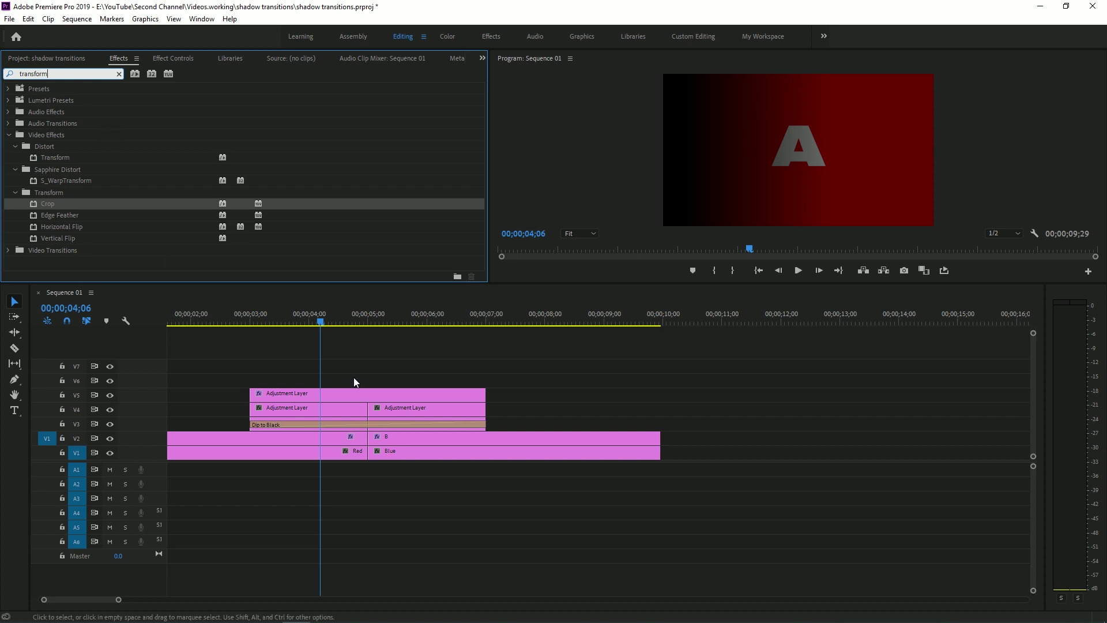
pyautogui.moveTo(43, 162); pyautogui.dragTo(230, 250)
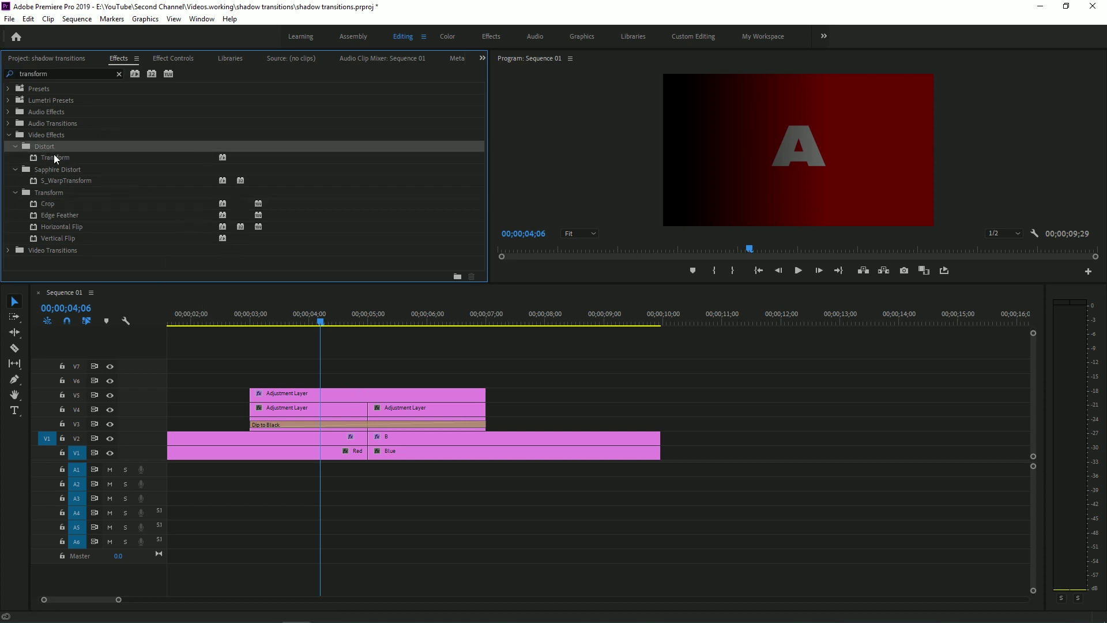
pyautogui.moveTo(52, 156); pyautogui.dragTo(311, 409)
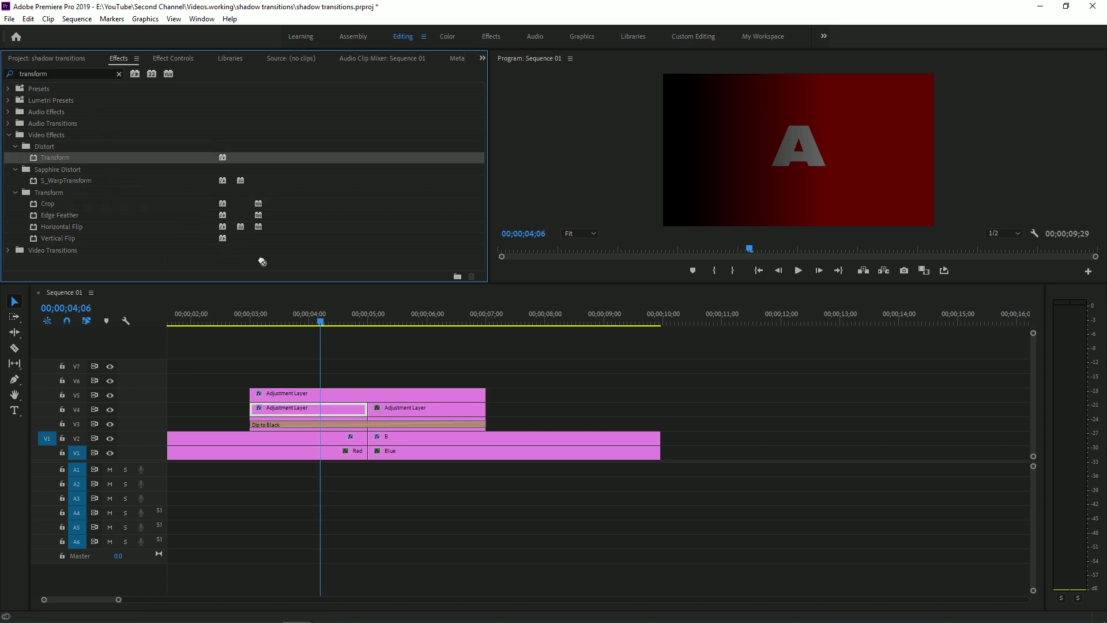
pyautogui.moveTo(263, 261); pyautogui.dragTo(415, 409)
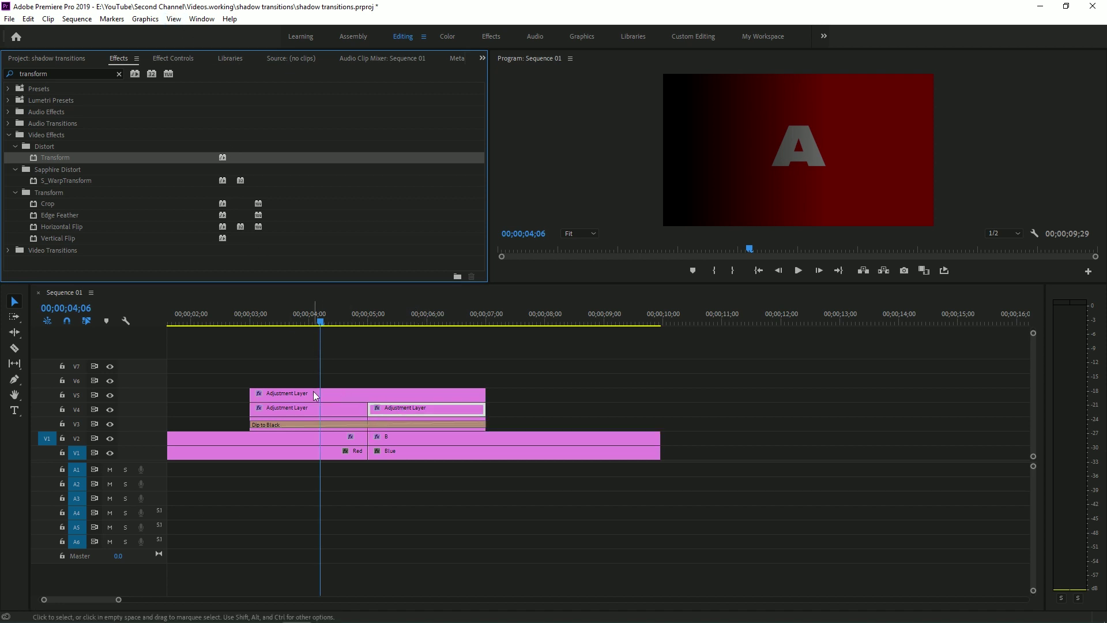
pyautogui.click(302, 410)
pyautogui.click(174, 58)
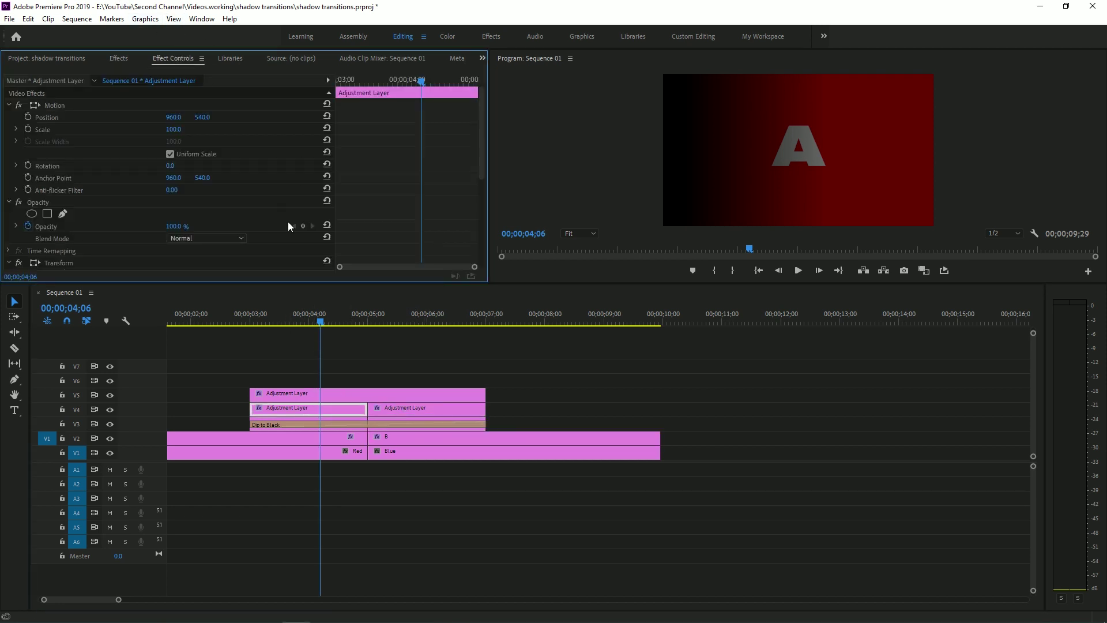
# Step: Keyframe Transform Position from the clip start, raising X to 1100 at the clip end
pyautogui.scroll(-5, 380, 196)
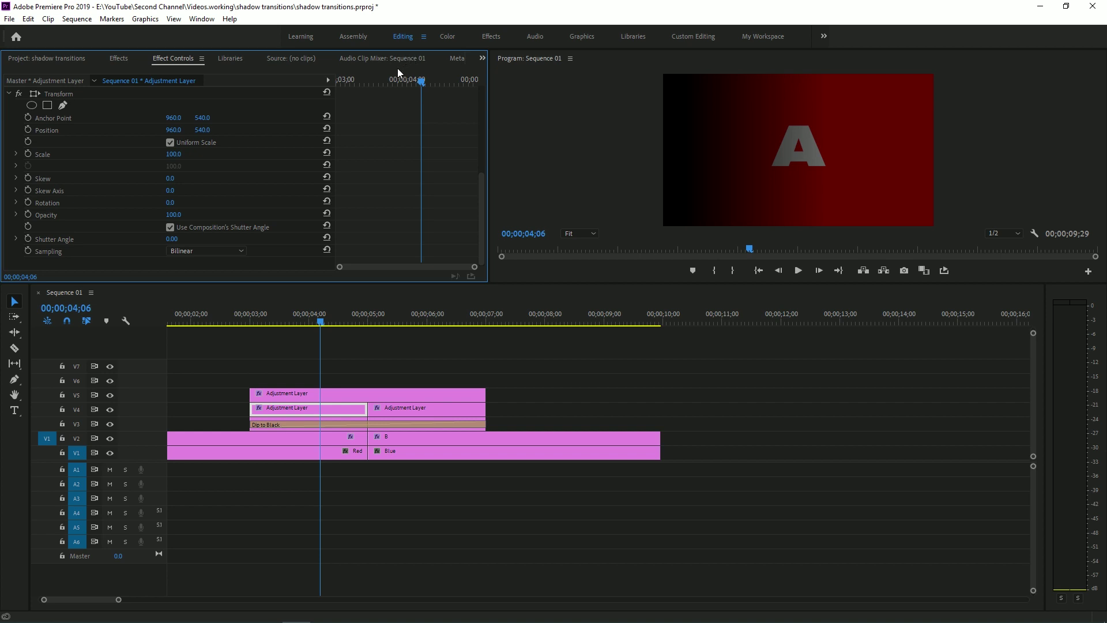
pyautogui.moveTo(392, 79); pyautogui.dragTo(305, 79)
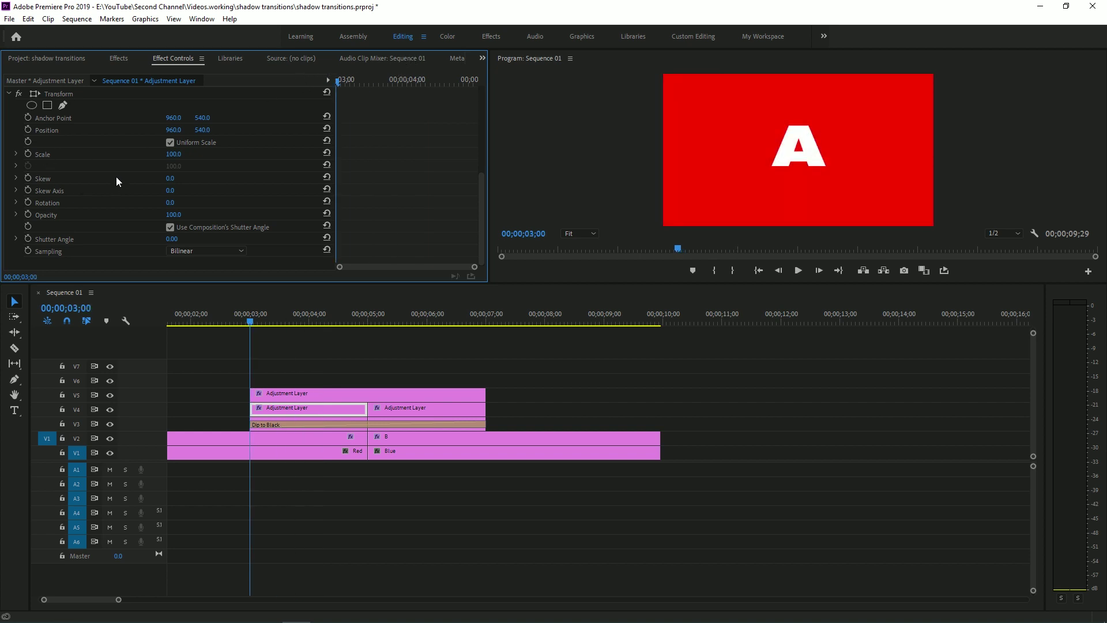
pyautogui.moveTo(266, 320); pyautogui.dragTo(292, 303)
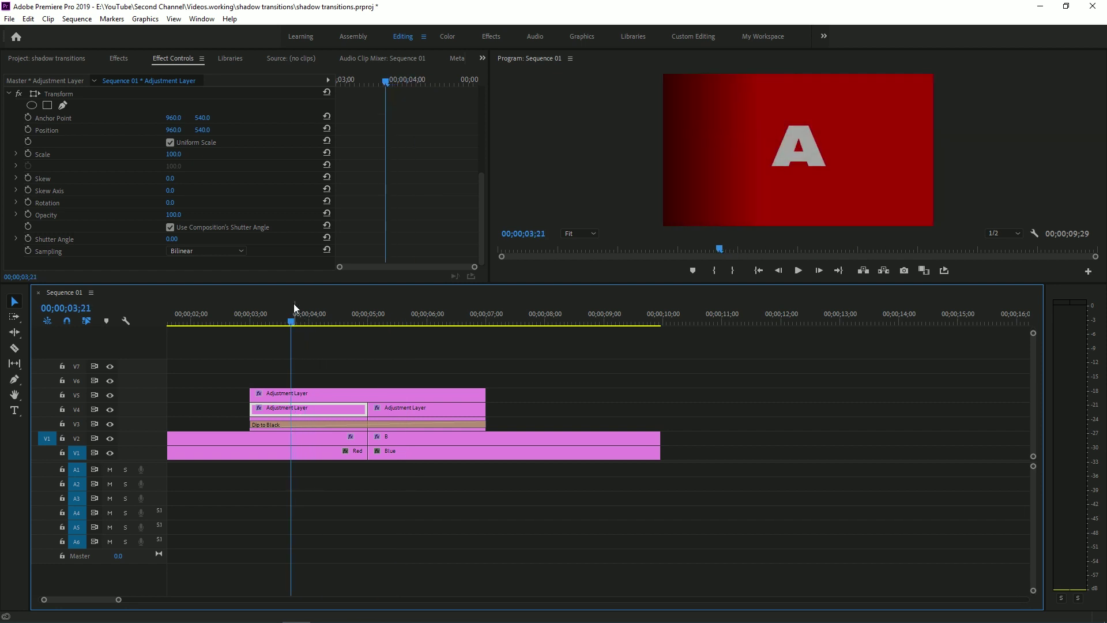
pyautogui.moveTo(353, 89); pyautogui.dragTo(267, 84)
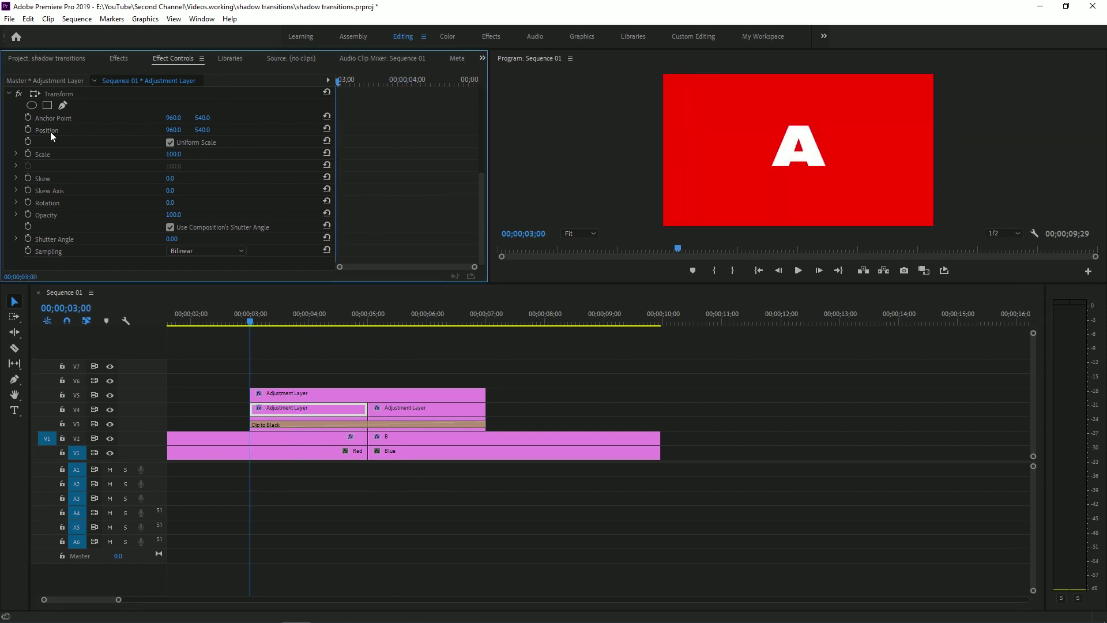
pyautogui.click(27, 129)
pyautogui.moveTo(362, 81); pyautogui.dragTo(452, 84)
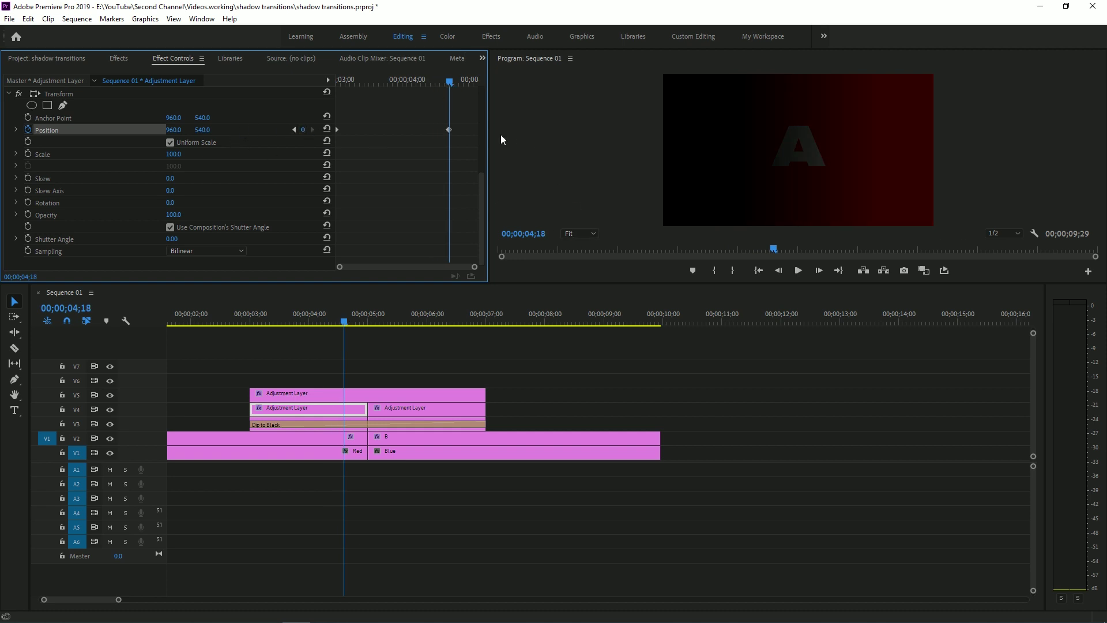
pyautogui.moveTo(169, 131); pyautogui.dragTo(259, 132)
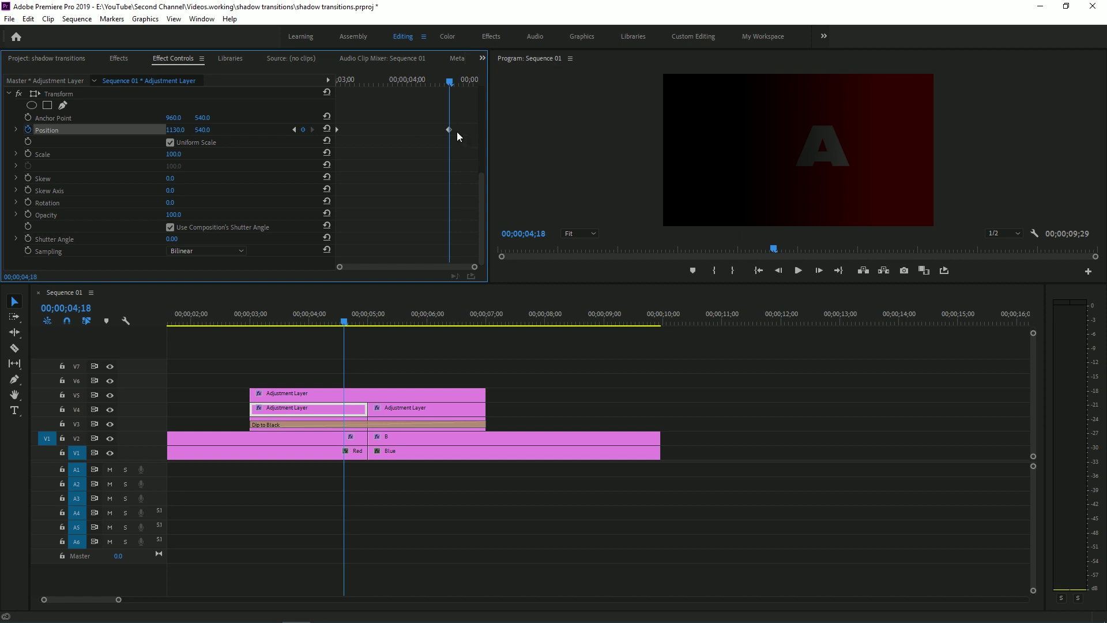
pyautogui.moveTo(449, 130); pyautogui.dragTo(521, 132)
pyautogui.moveTo(448, 72); pyautogui.dragTo(394, 104)
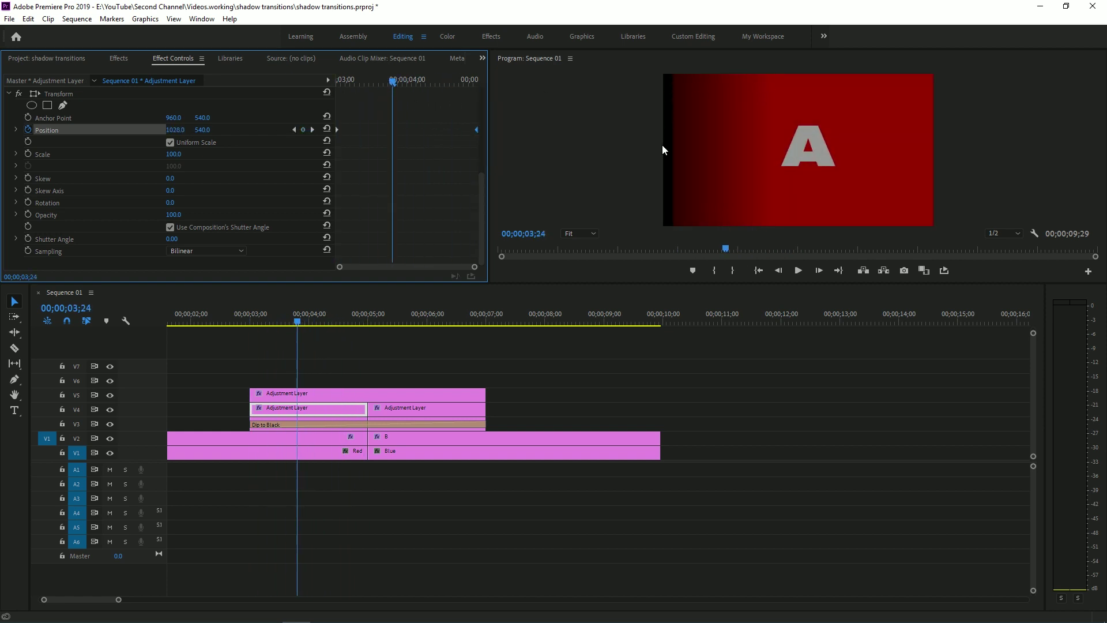
pyautogui.moveTo(364, 74); pyautogui.dragTo(338, 75)
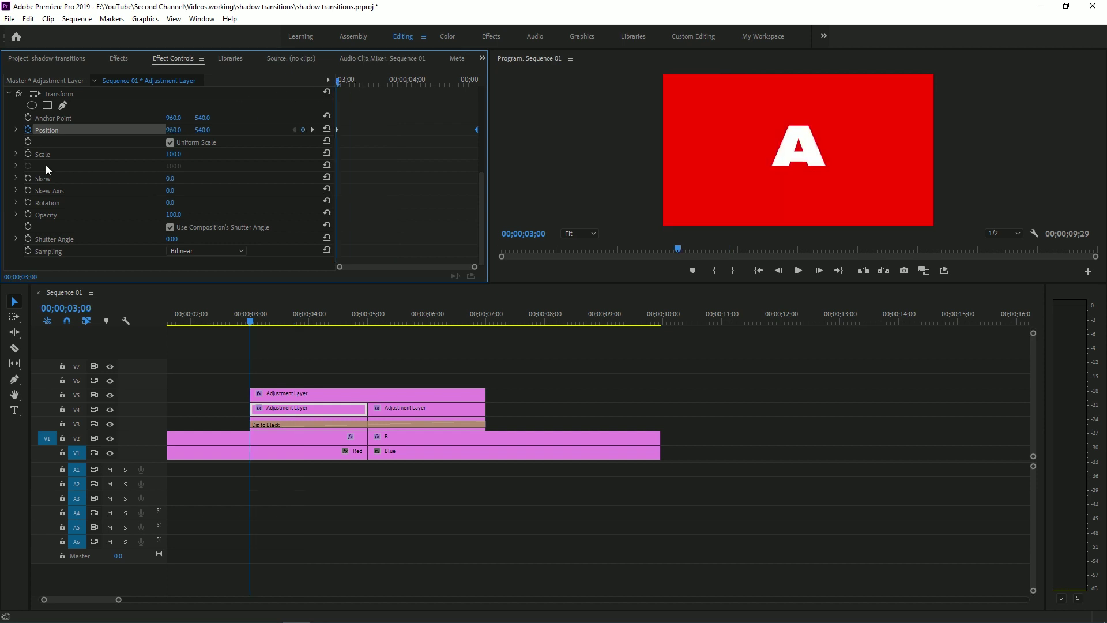
# Step: Keyframe Transform Scale from the clip start up to 110 and preview the push-in
pyautogui.click(29, 154)
pyautogui.click(457, 79)
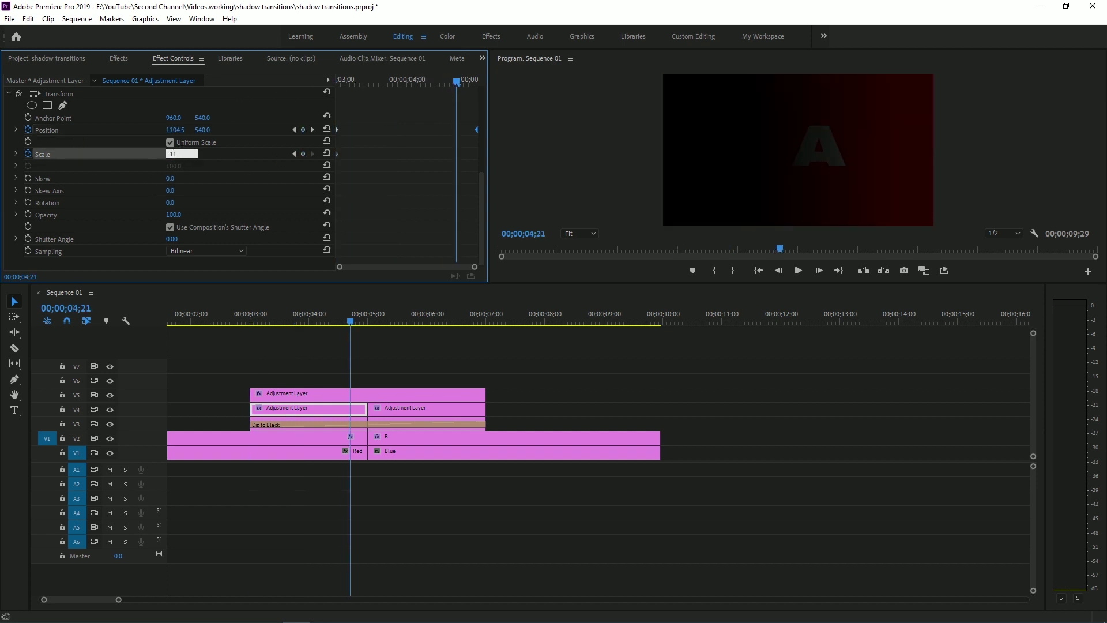
pyautogui.write('110')
pyautogui.press('Return')
pyautogui.moveTo(457, 79); pyautogui.dragTo(514, 77)
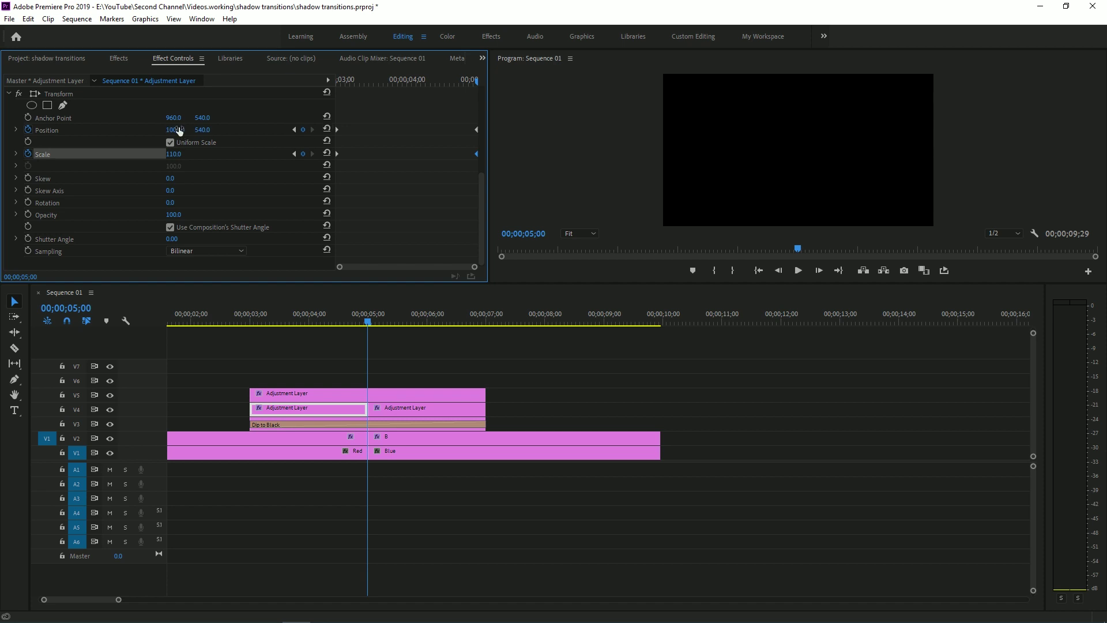
pyautogui.moveTo(325, 79); pyautogui.dragTo(485, 88)
pyautogui.moveTo(459, 70); pyautogui.dragTo(382, 87)
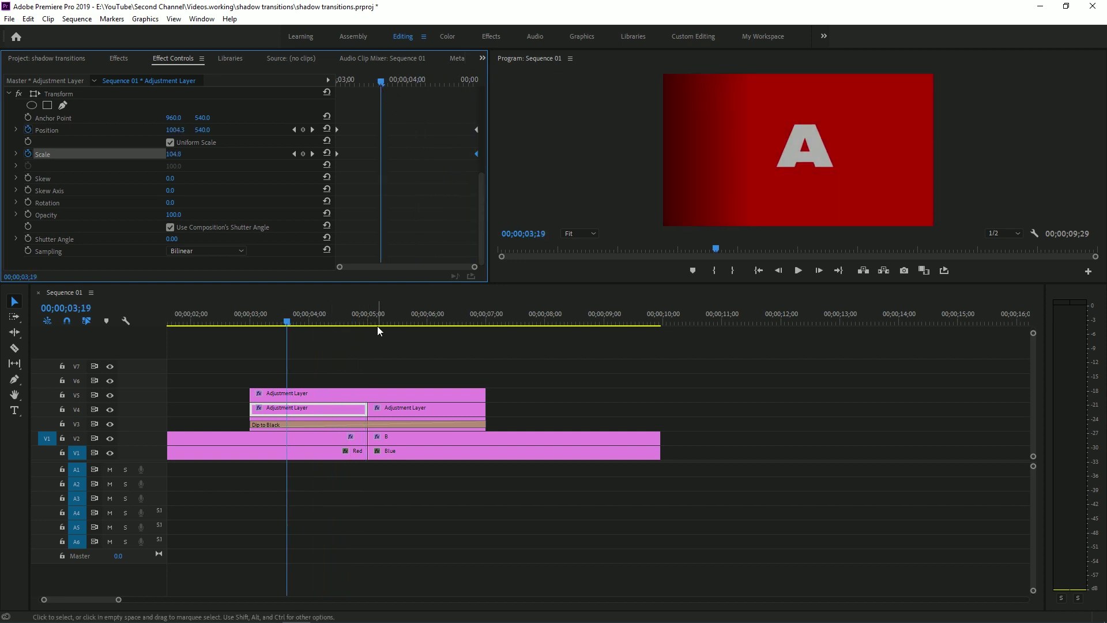
# Step: On the second V4 layer, keyframe Scale 115 and Position 839 at 5;00, returning to 100/960 by 7;00
pyautogui.click(393, 405)
pyautogui.moveTo(330, 325); pyautogui.dragTo(368, 320)
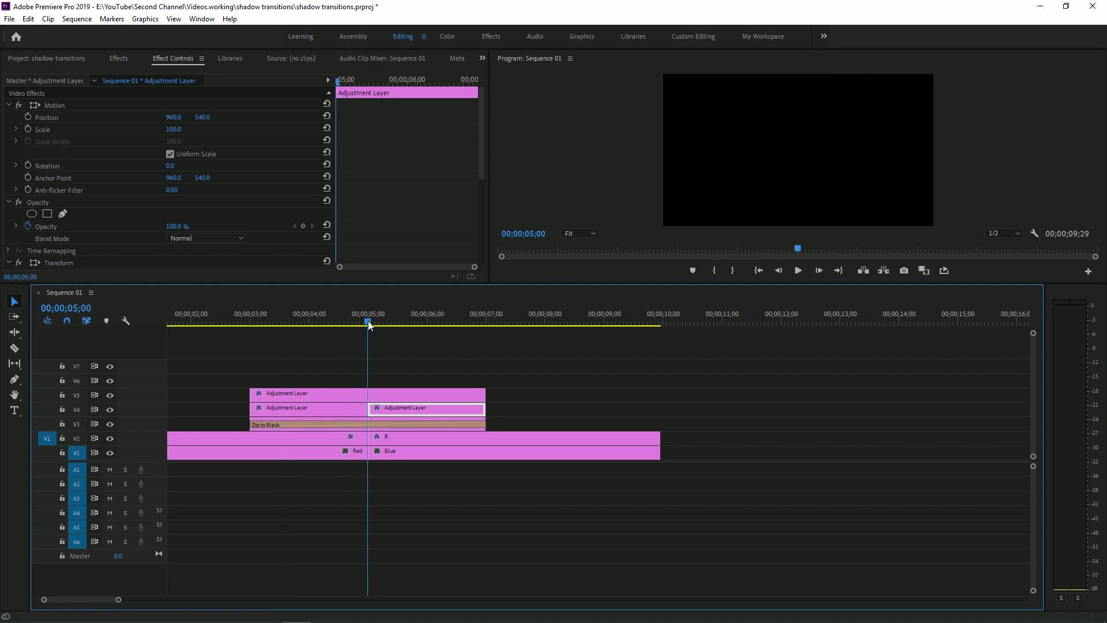
pyautogui.scroll(-4, 377, 162)
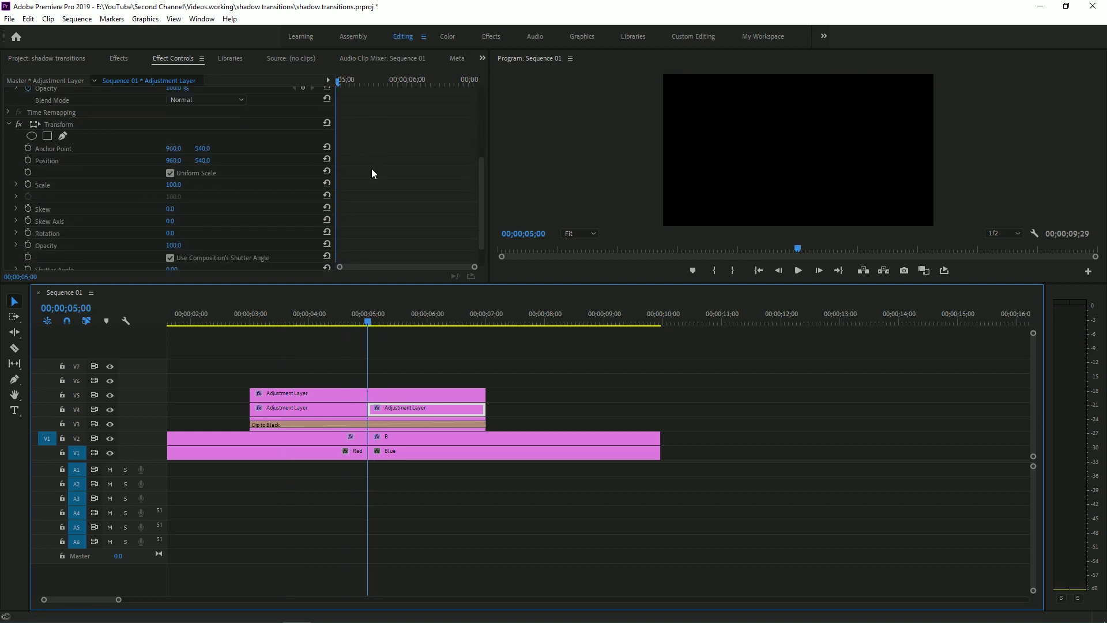
pyautogui.click(28, 184)
pyautogui.click(28, 160)
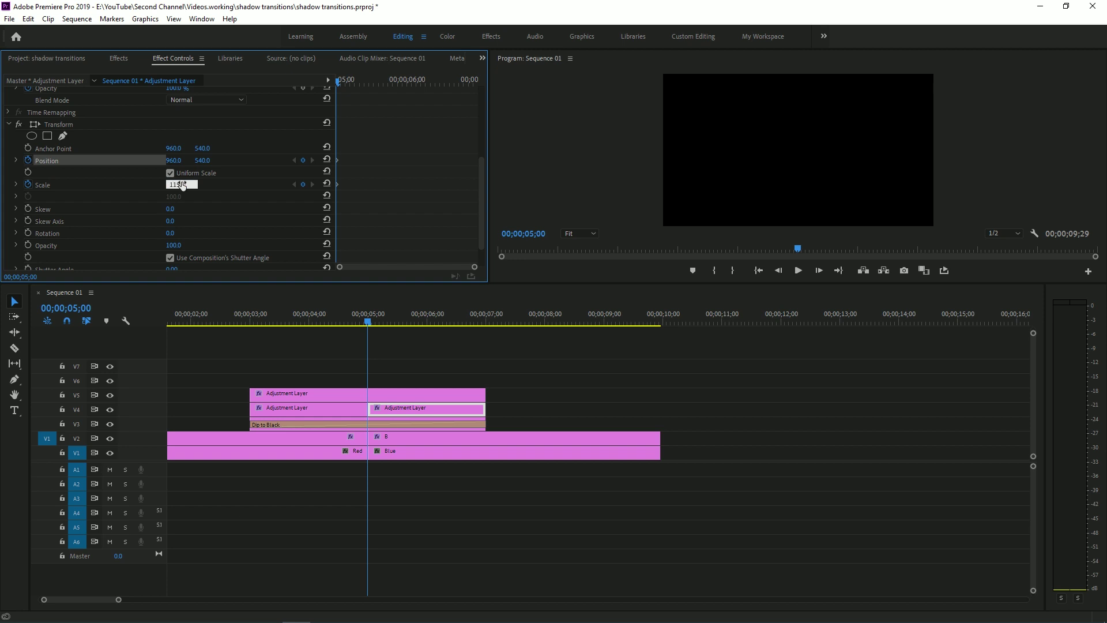
pyautogui.press('Down')
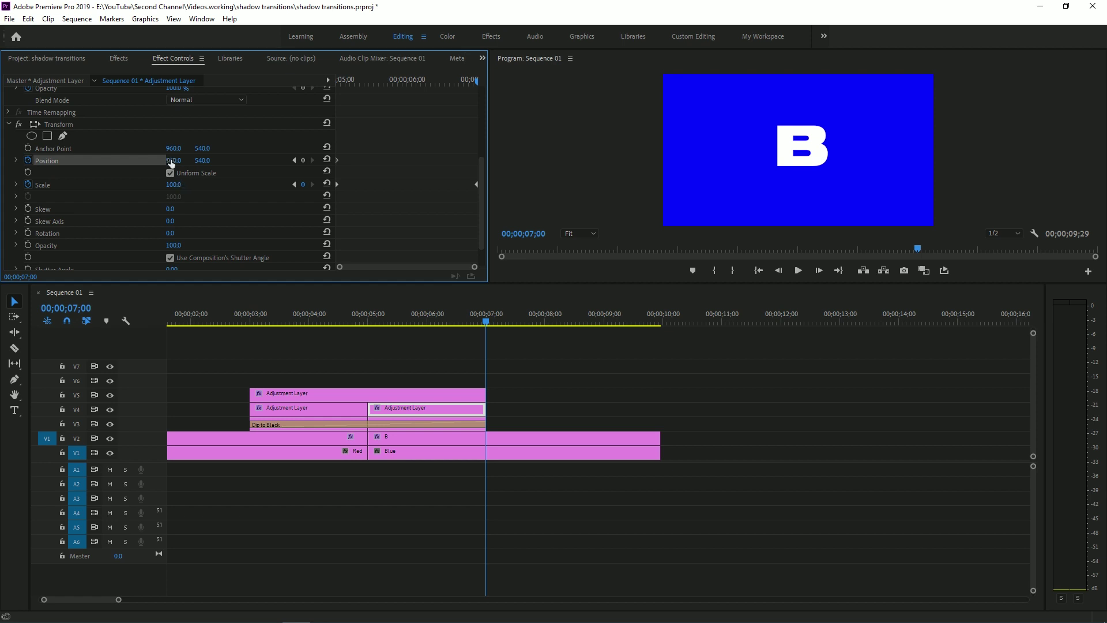
pyautogui.press('Up')
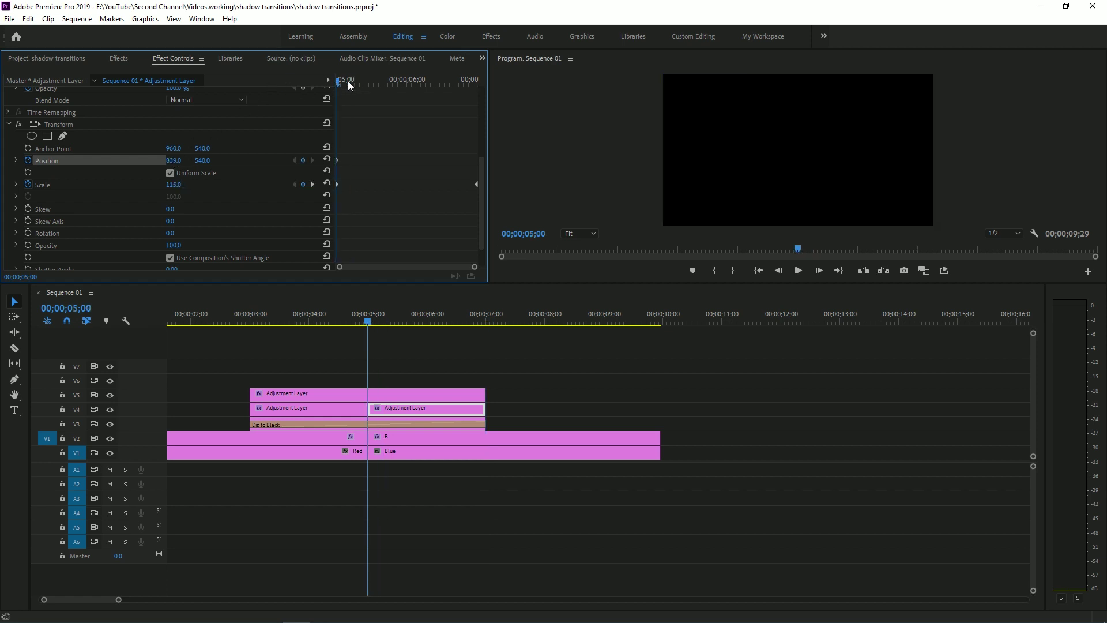
pyautogui.moveTo(349, 85); pyautogui.dragTo(476, 83)
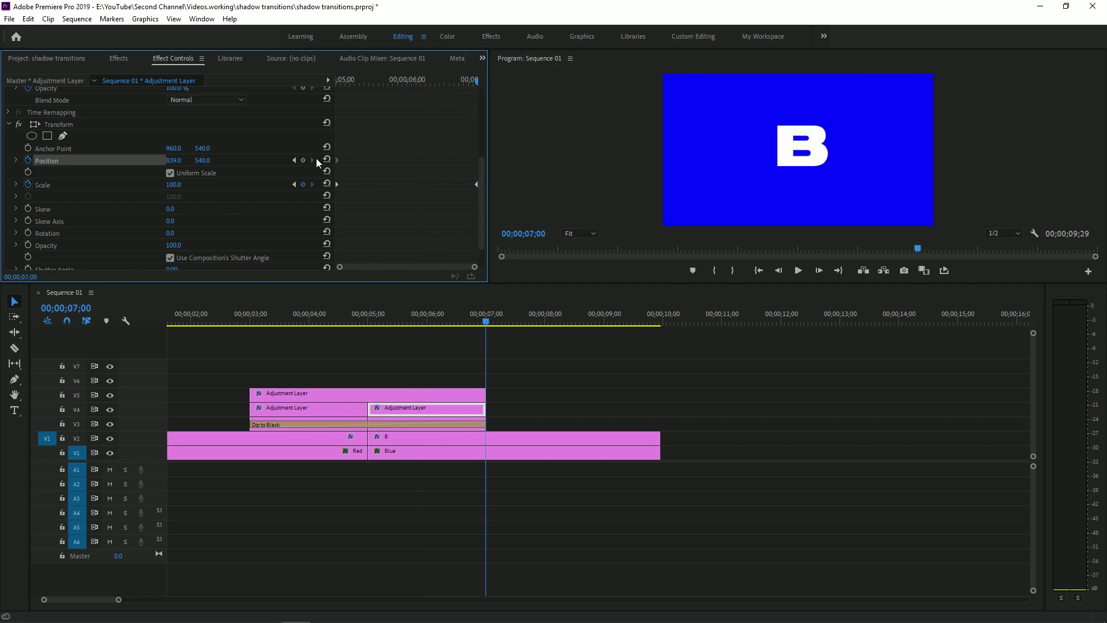
pyautogui.moveTo(476, 81); pyautogui.dragTo(320, 105)
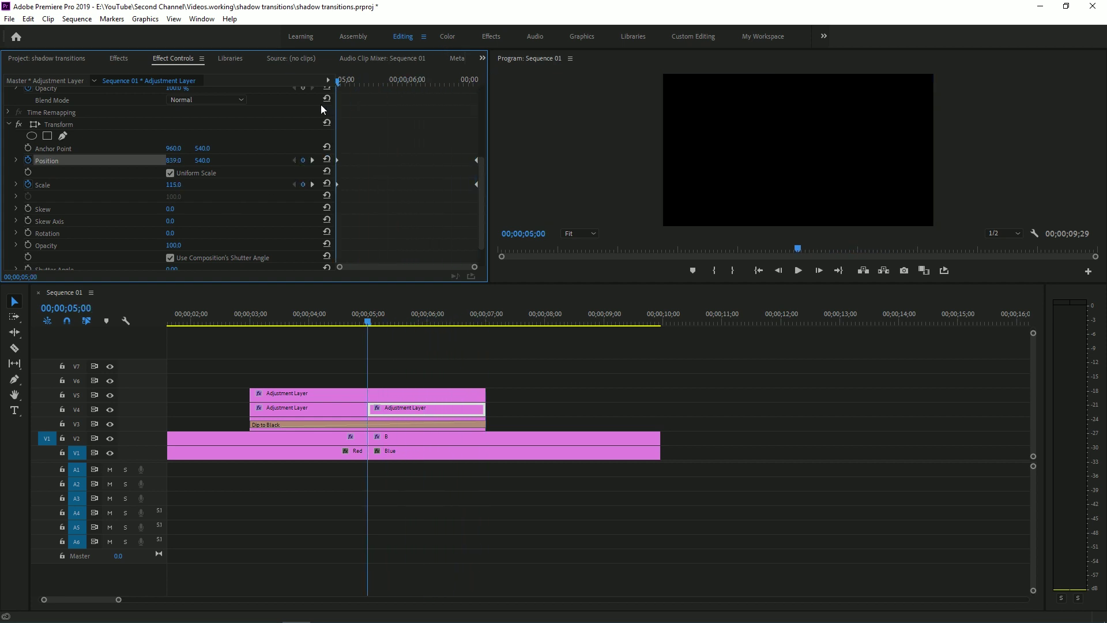
# Step: Play back the transition from before the cut
pyautogui.click(232, 316)
pyautogui.press('space')
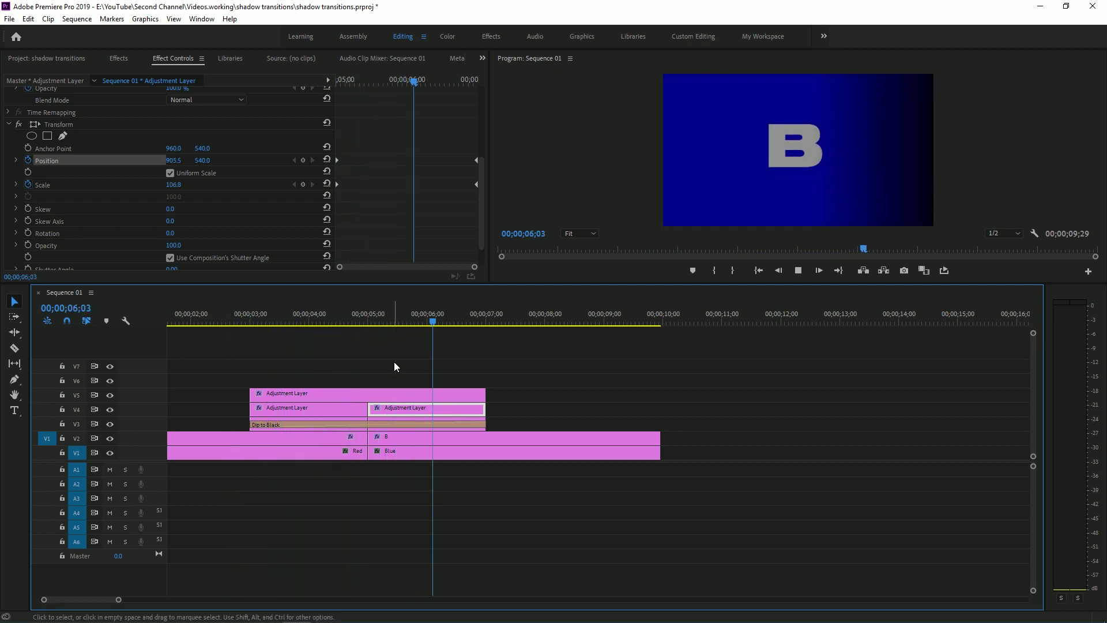
pyautogui.press('space')
# Step: Apply Ease In to the first layer's Position and Scale keyframes
pyautogui.click(306, 410)
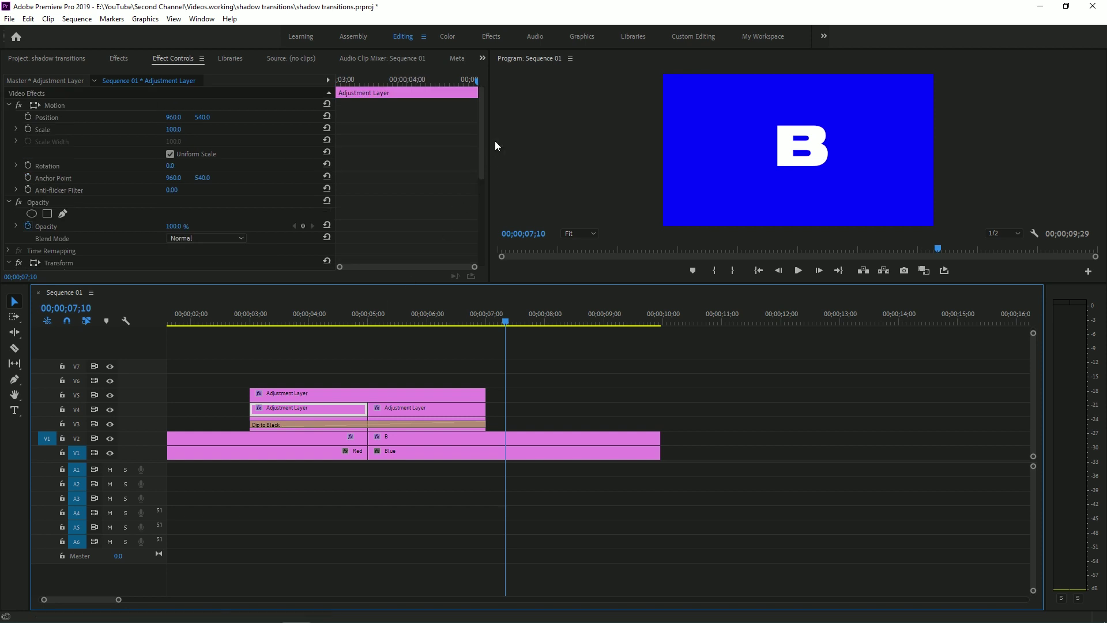
pyautogui.moveTo(481, 129); pyautogui.dragTo(481, 249)
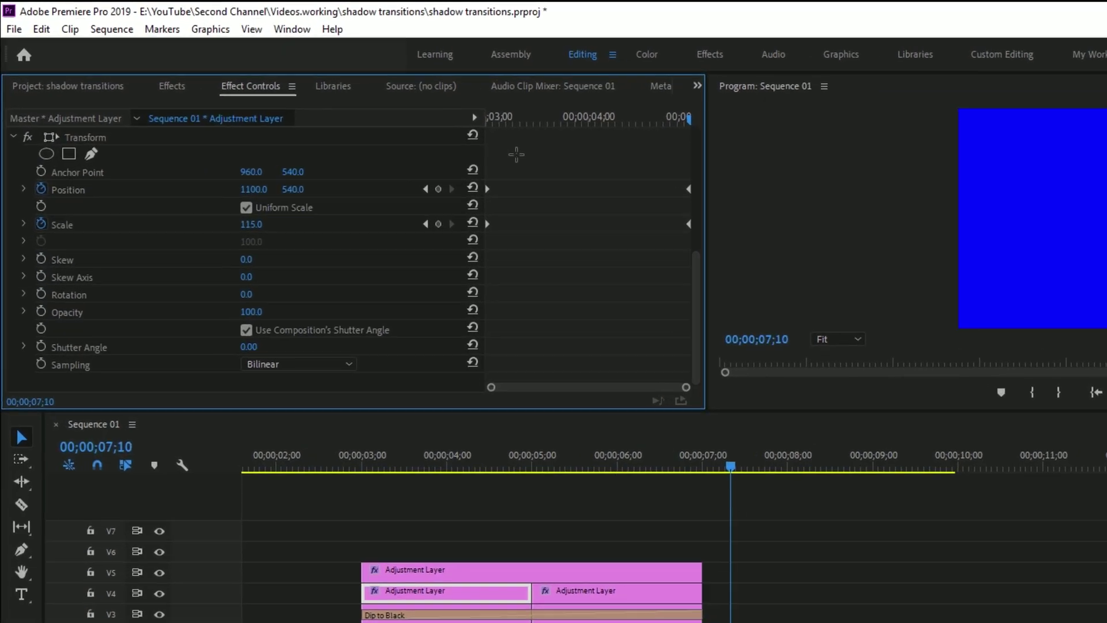
pyautogui.moveTo(516, 155); pyautogui.dragTo(444, 270)
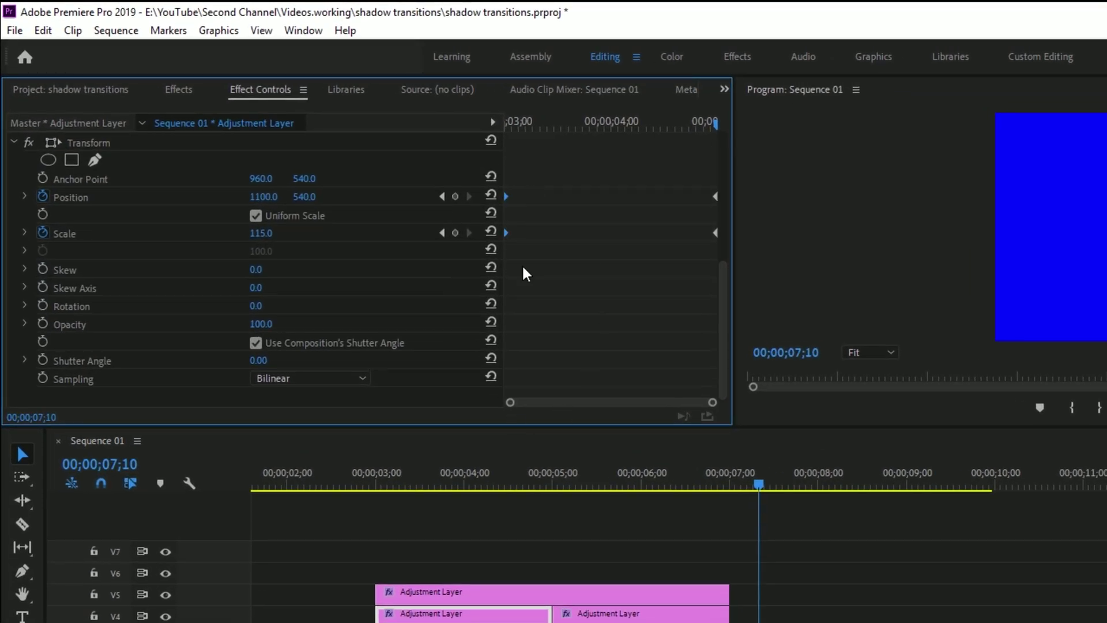
pyautogui.rightClick(506, 195)
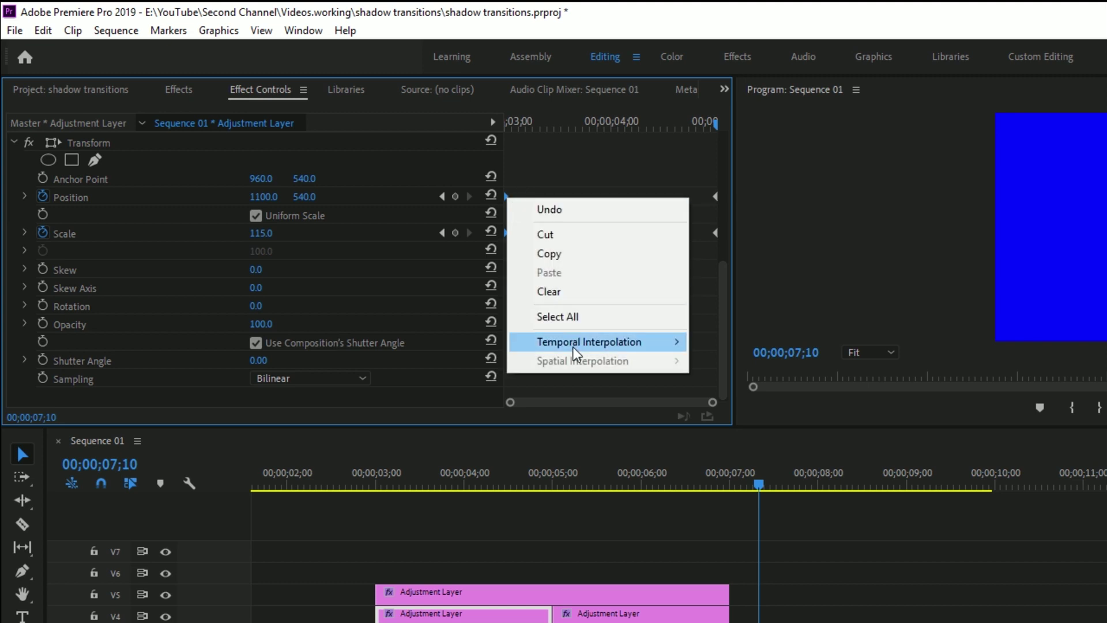
pyautogui.moveTo(574, 343)
pyautogui.click(730, 444)
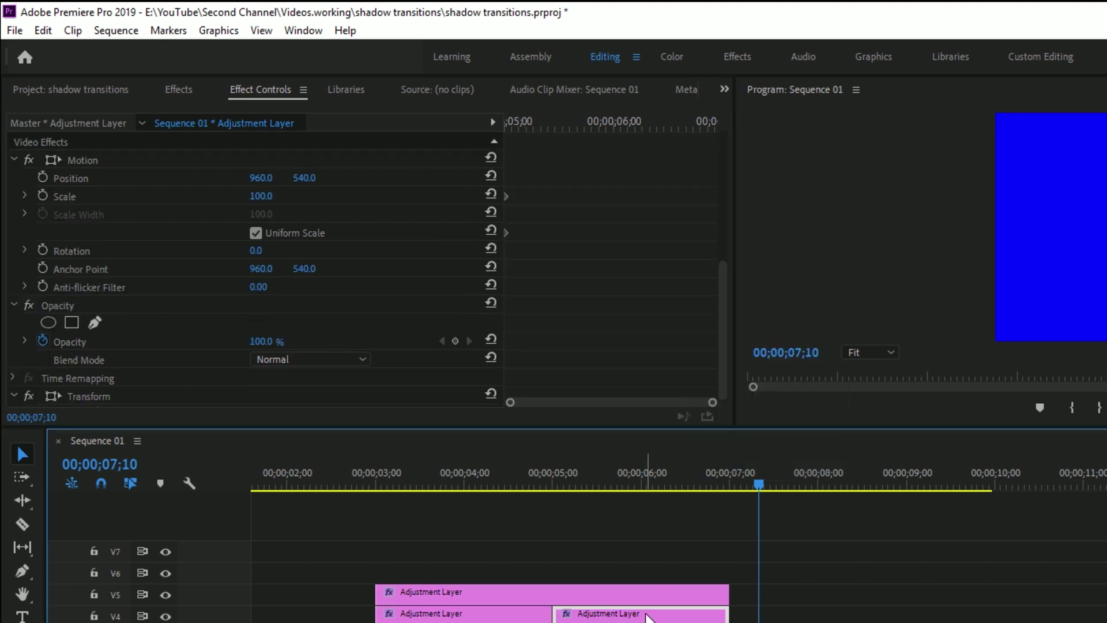
# Step: Apply Ease Out to the second layer's keyframes and play back the eased transition
pyautogui.scroll(-3, 640, 279)
pyautogui.moveTo(681, 254); pyautogui.dragTo(748, 343)
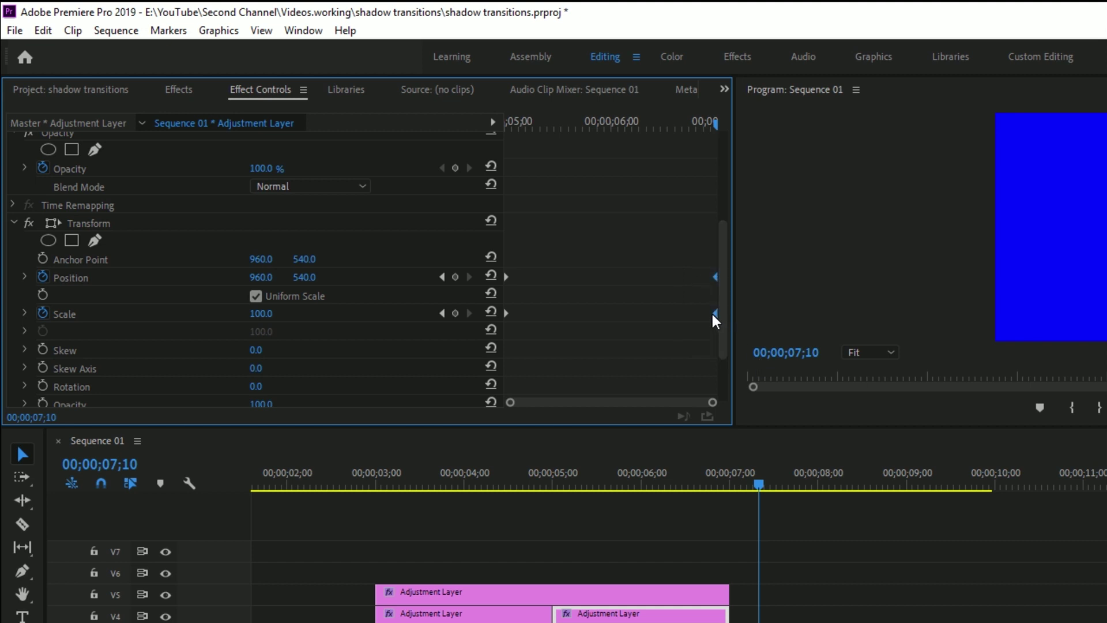
pyautogui.rightClick(714, 277)
pyautogui.moveTo(749, 419)
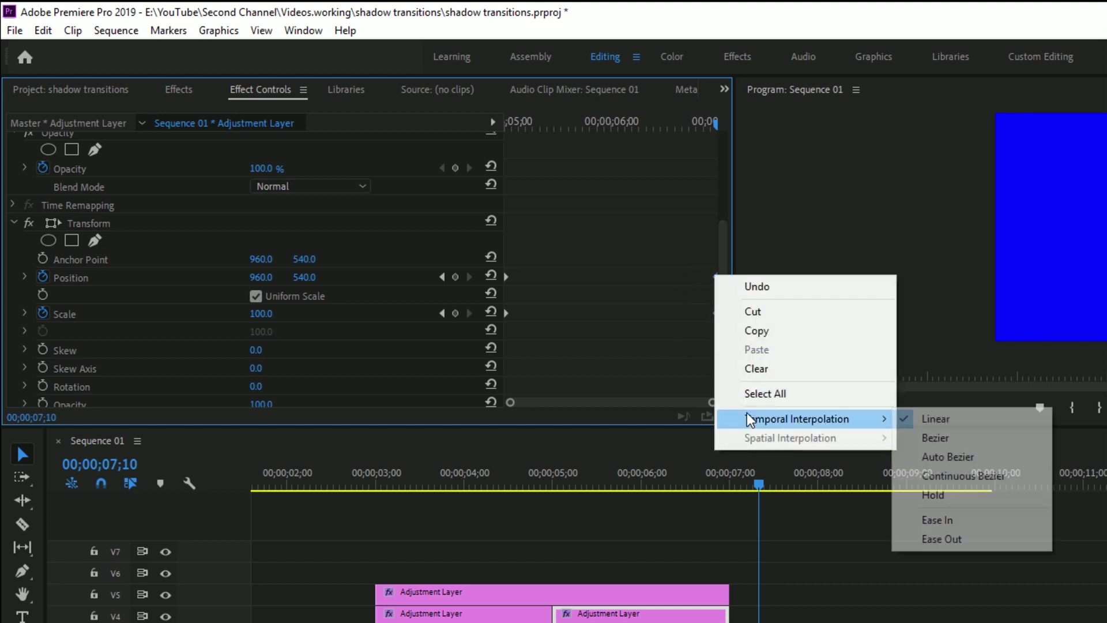
pyautogui.click(953, 533)
pyautogui.click(378, 530)
pyautogui.click(323, 473)
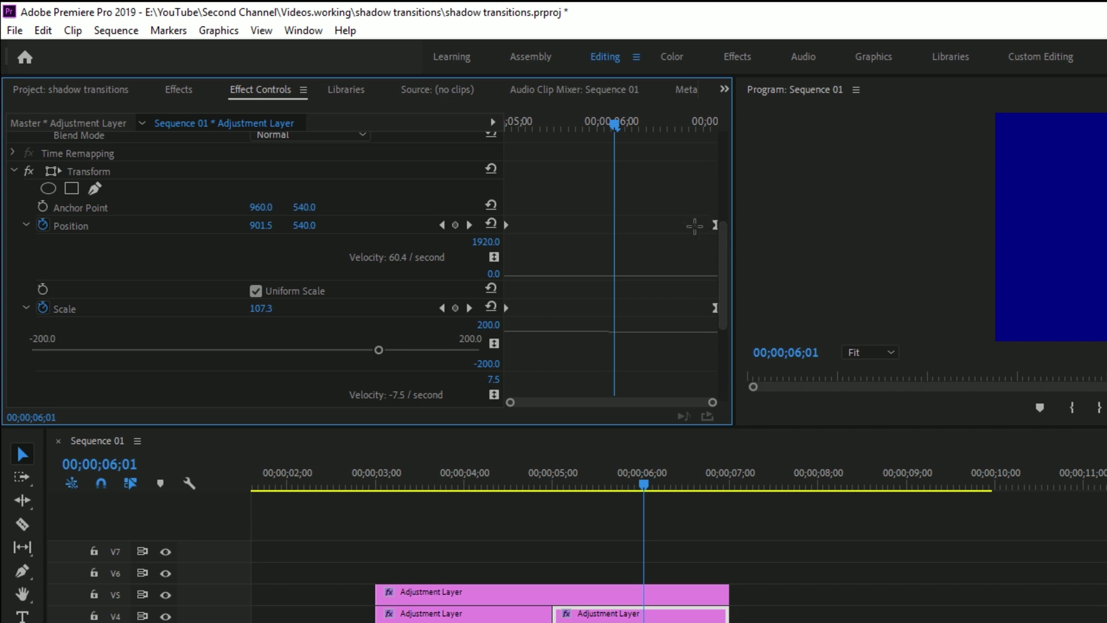
pyautogui.press('space')
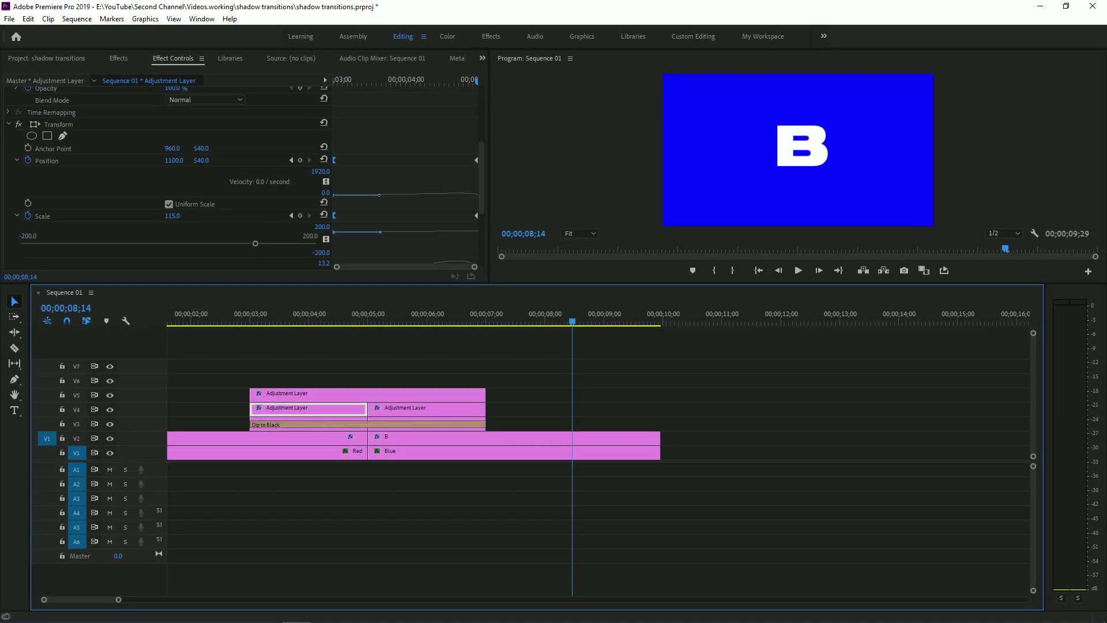
# Step: Place the light-leak clip on V6 and trim its end to 00;00;07;00
pyautogui.moveTo(3, 320); pyautogui.dragTo(246, 379)
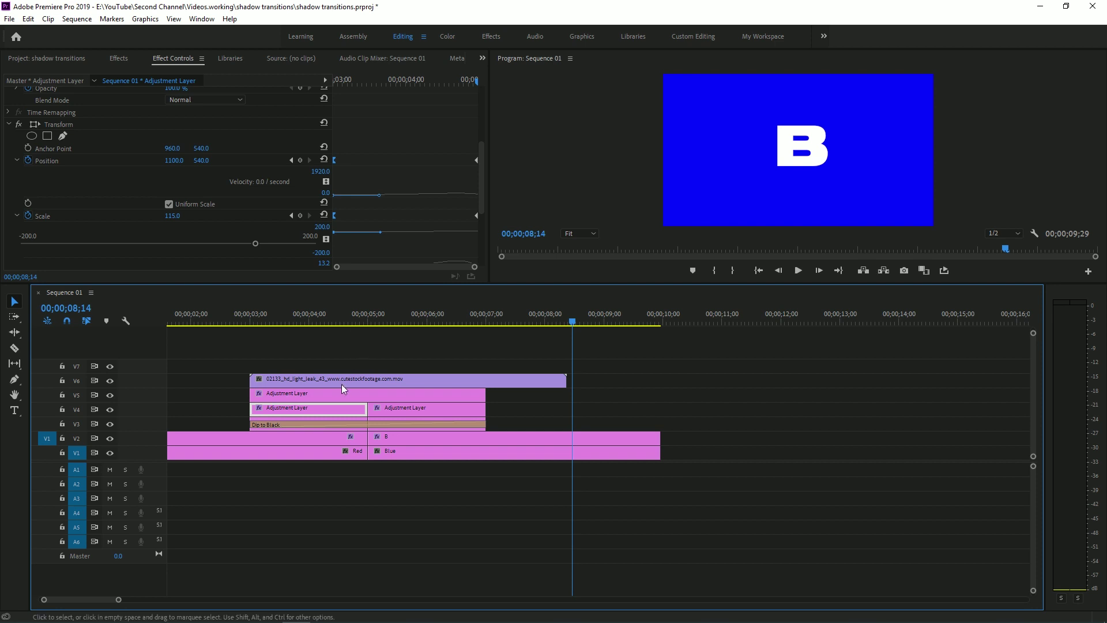
pyautogui.click(361, 384)
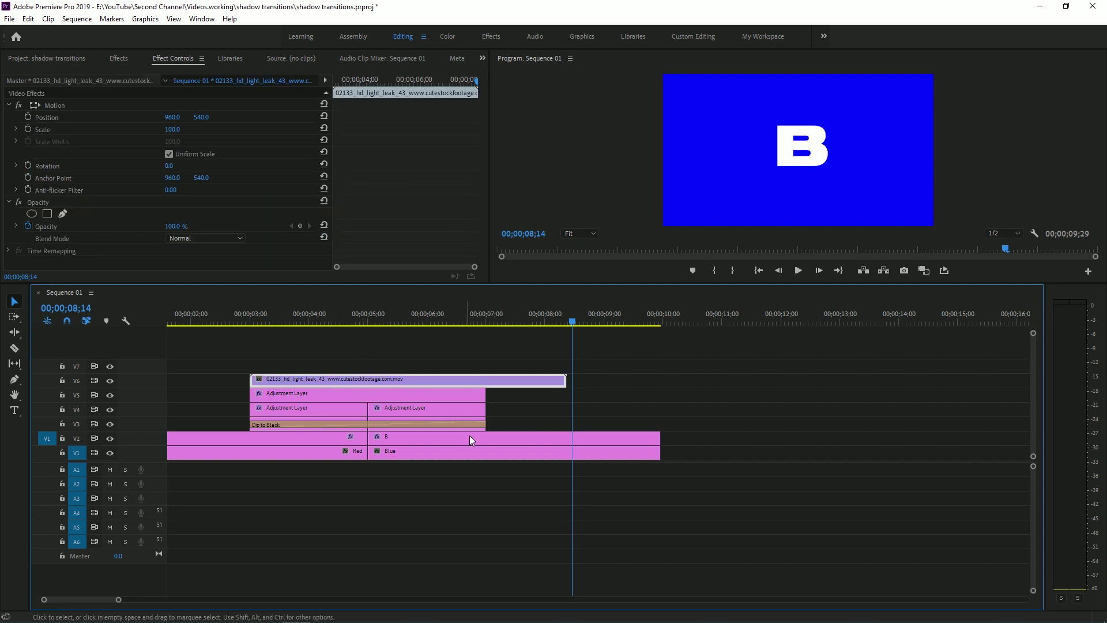
pyautogui.moveTo(563, 383); pyautogui.dragTo(486, 382)
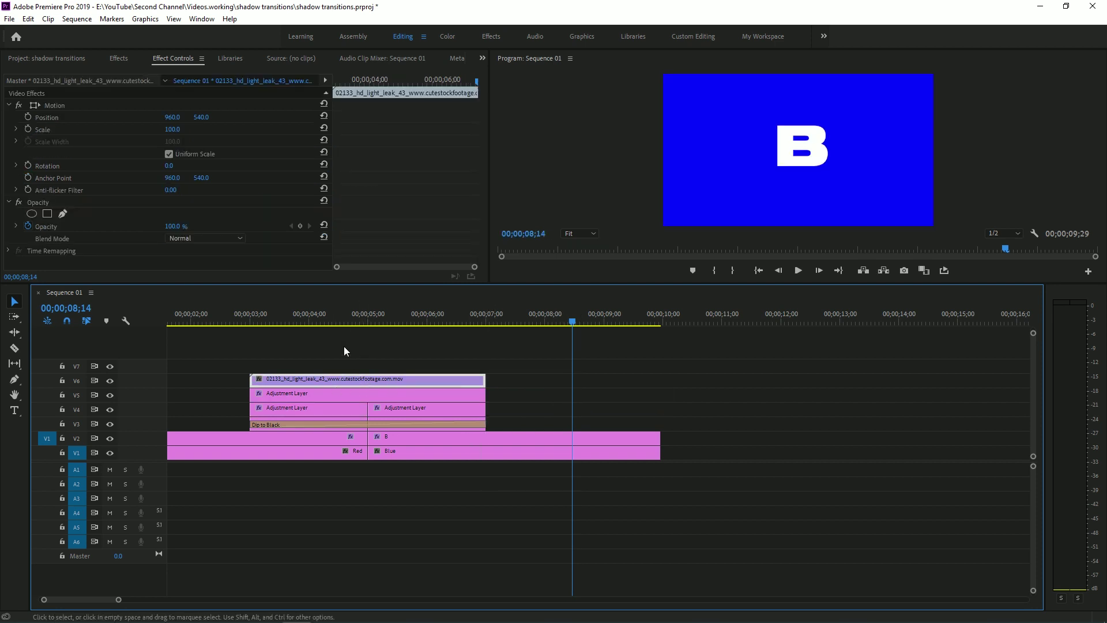
# Step: Set the light leak's blend mode to Screen, then select the old Effects search text
pyautogui.click(313, 320)
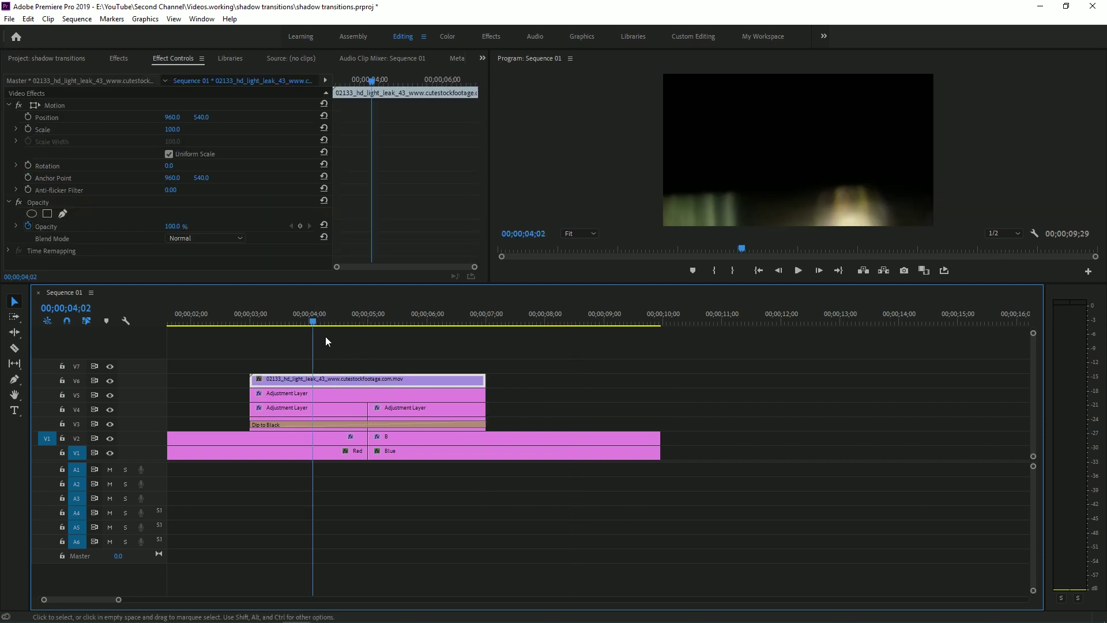
pyautogui.click(215, 239)
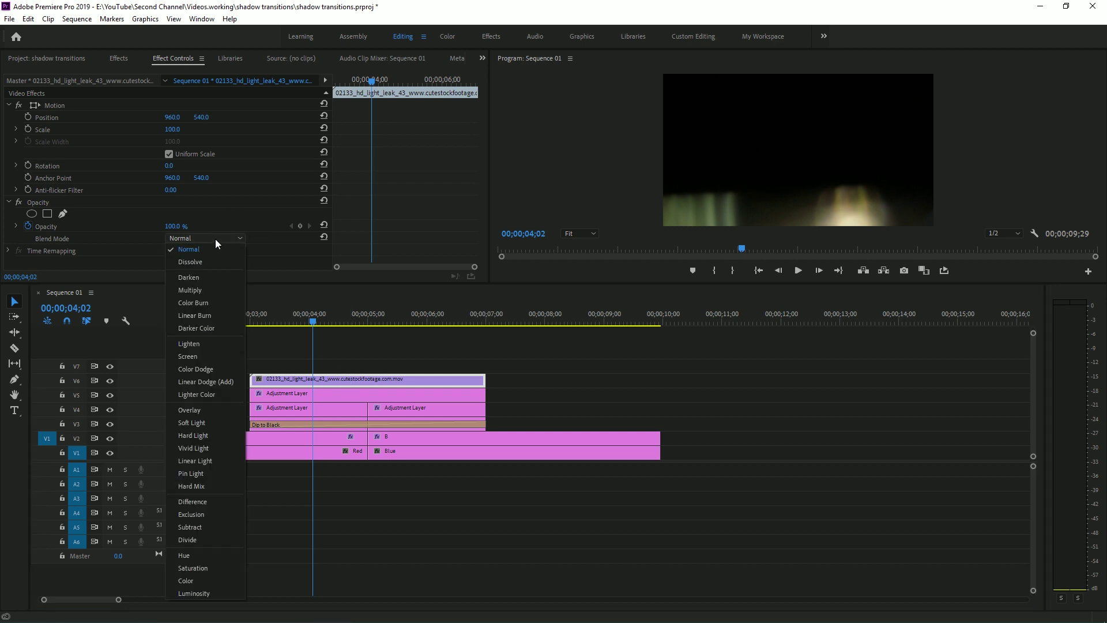
pyautogui.click(200, 355)
pyautogui.click(403, 330)
pyautogui.click(352, 378)
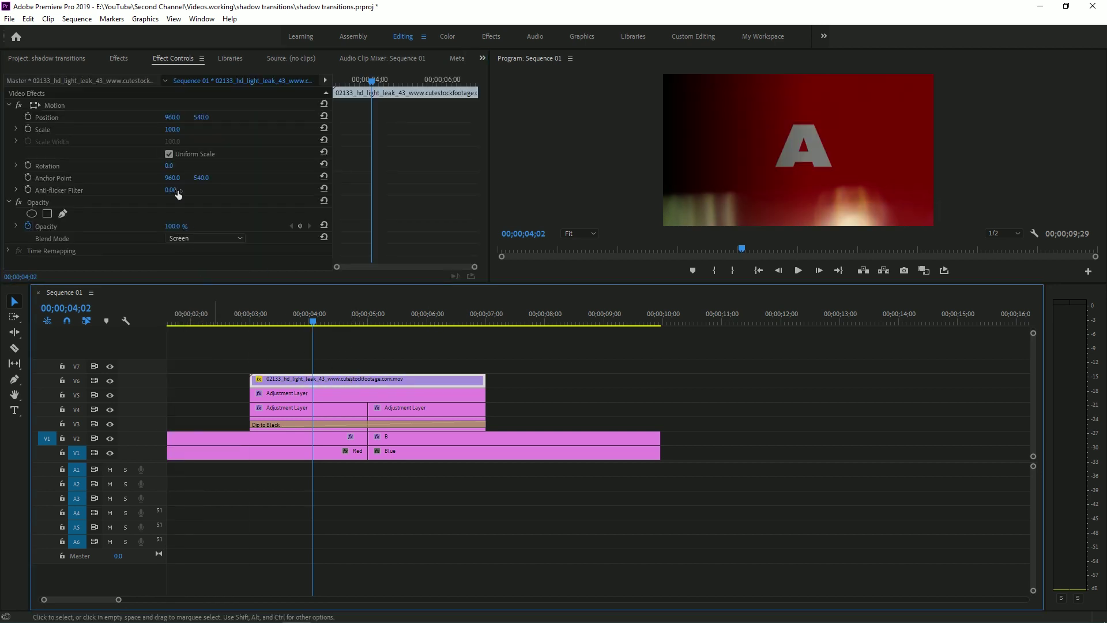
pyautogui.click(119, 58)
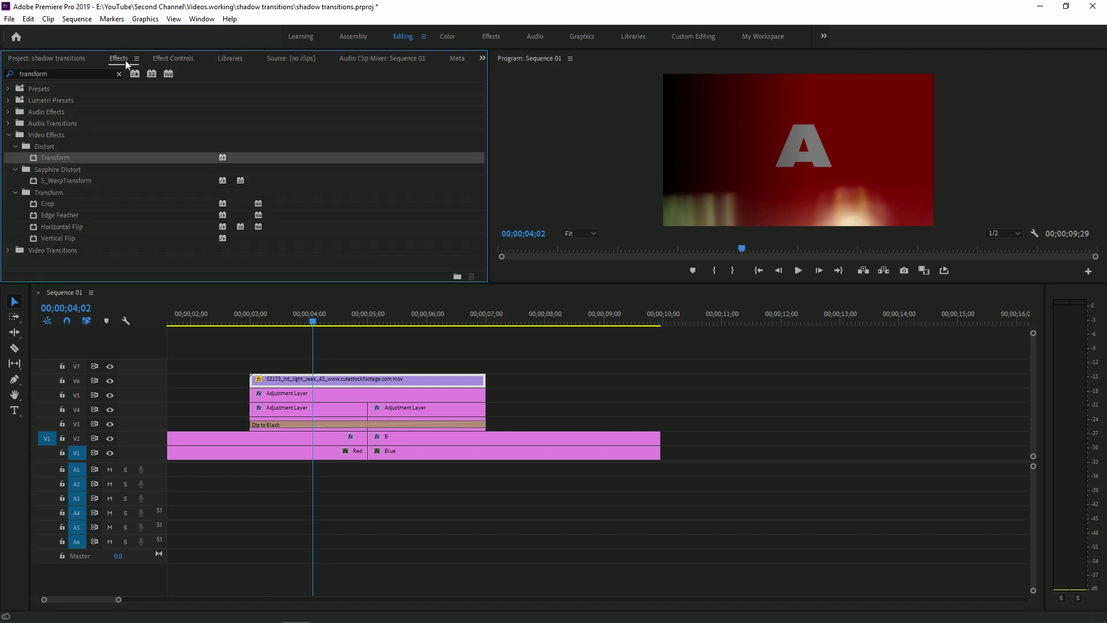
pyautogui.doubleClick(69, 75)
# Step: Trim the V6 light leak and add Cross Dissolve to both its ends, then preview
pyautogui.write('cross ')
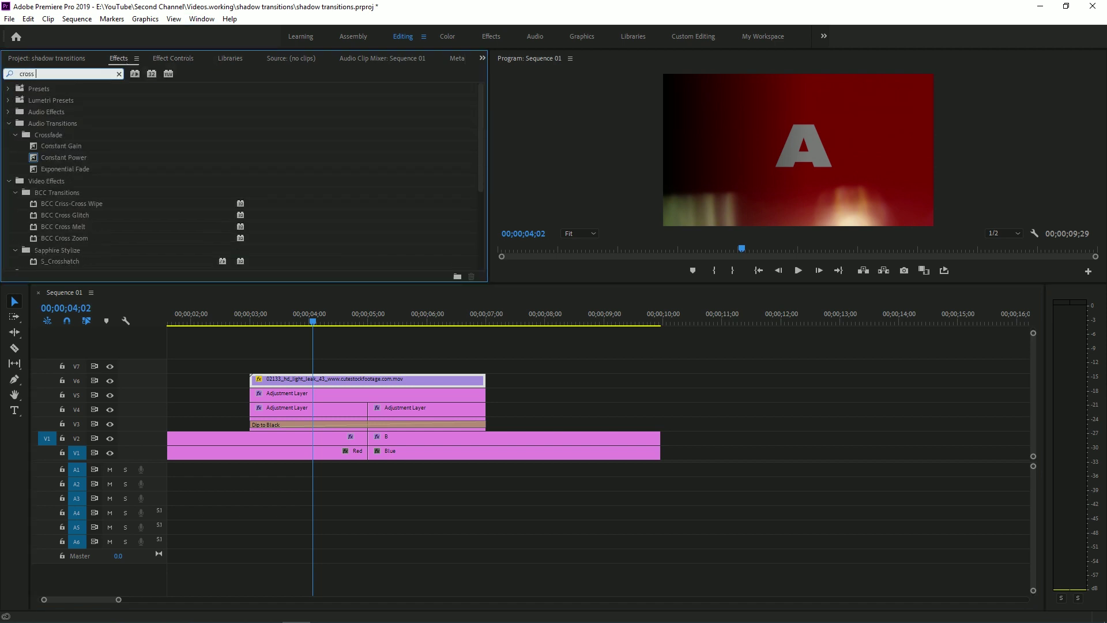
pyautogui.write('dissolve')
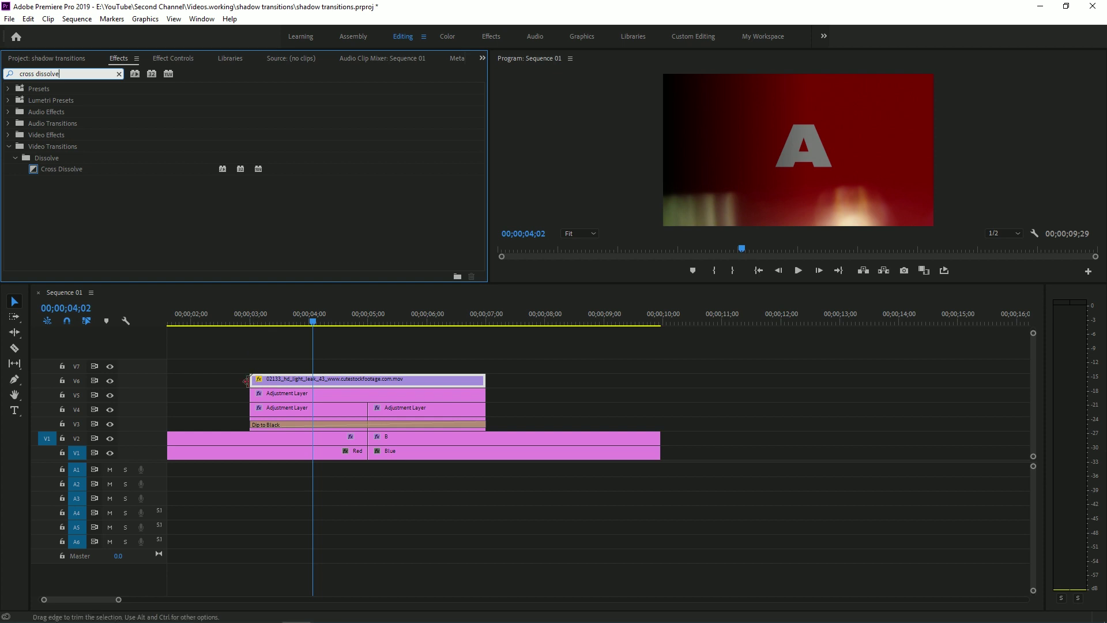
pyautogui.moveTo(246, 380); pyautogui.dragTo(313, 381)
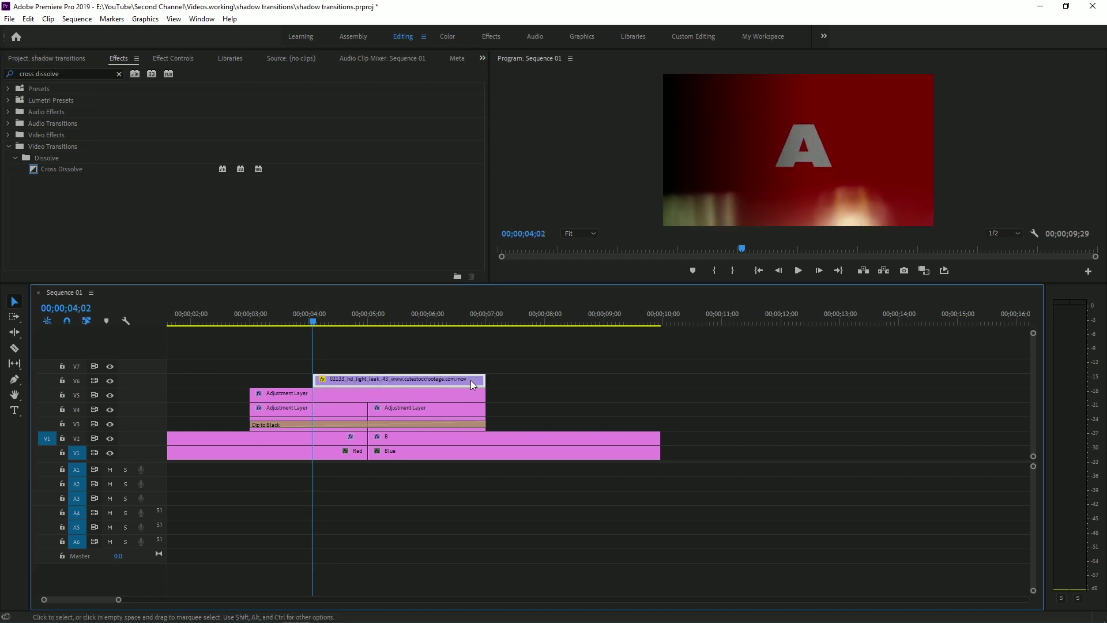
pyautogui.moveTo(484, 381); pyautogui.dragTo(418, 381)
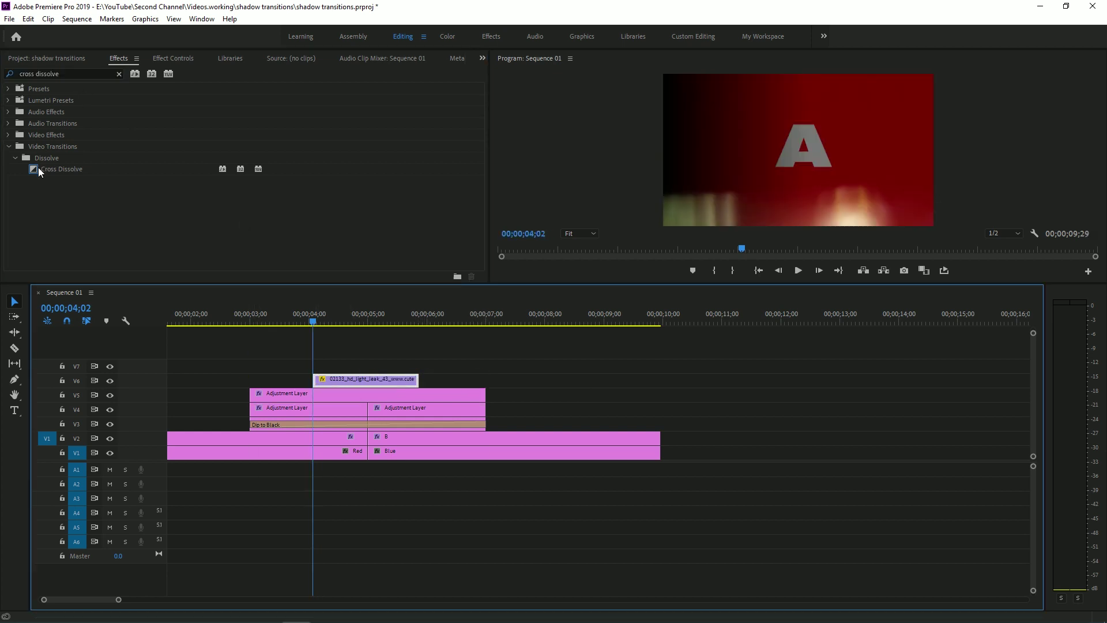
pyautogui.moveTo(38, 169); pyautogui.dragTo(334, 334)
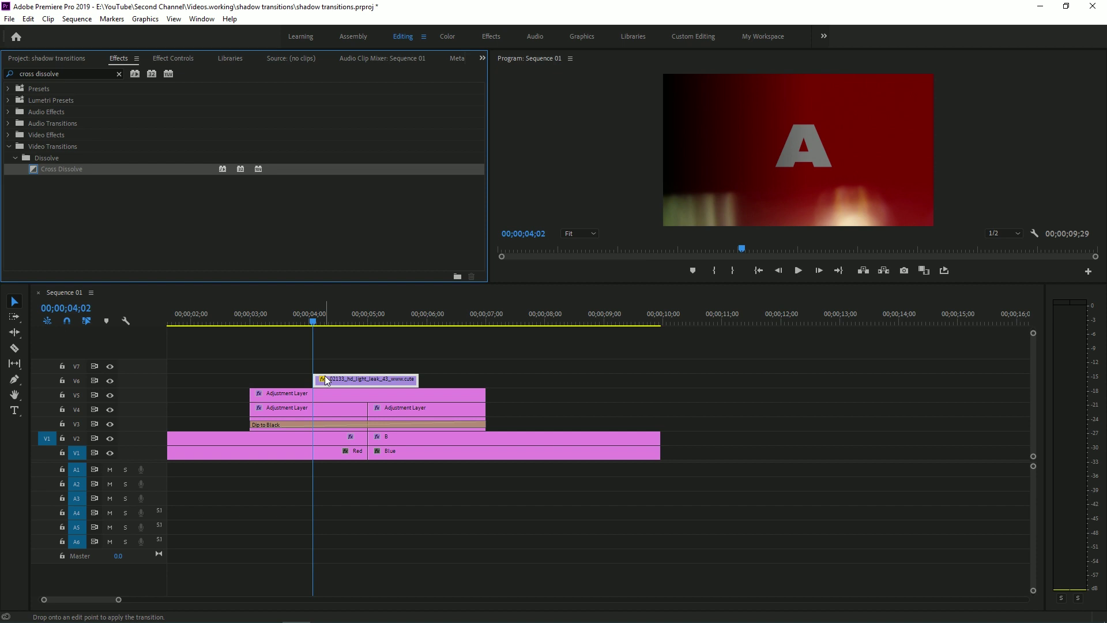
pyautogui.moveTo(324, 375); pyautogui.dragTo(327, 381)
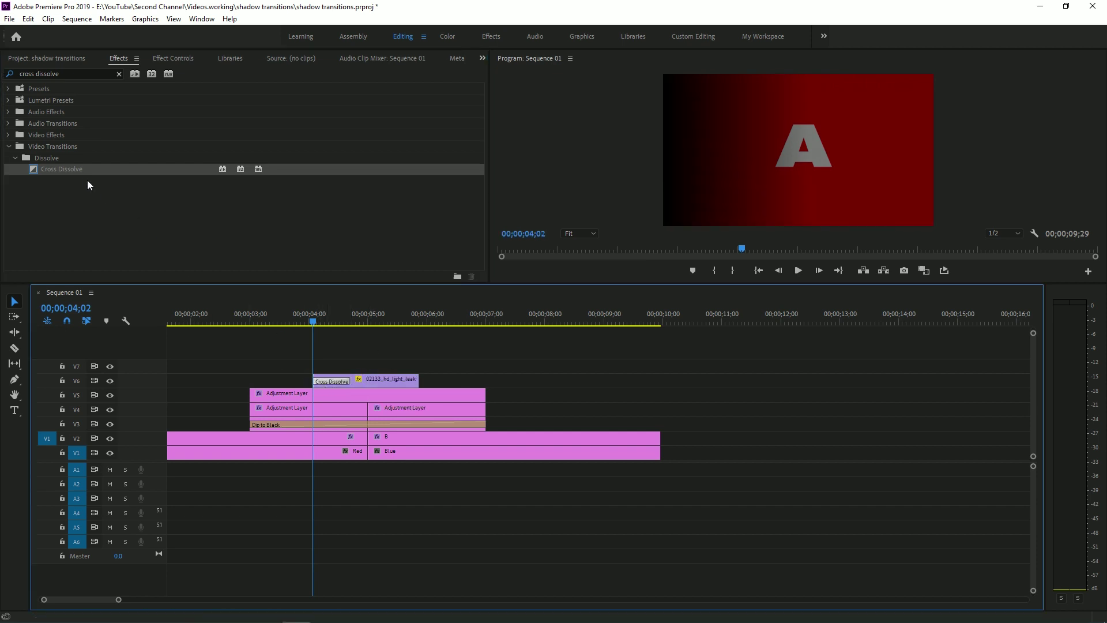
pyautogui.moveTo(88, 170); pyautogui.dragTo(231, 230)
pyautogui.moveTo(411, 381); pyautogui.dragTo(412, 382)
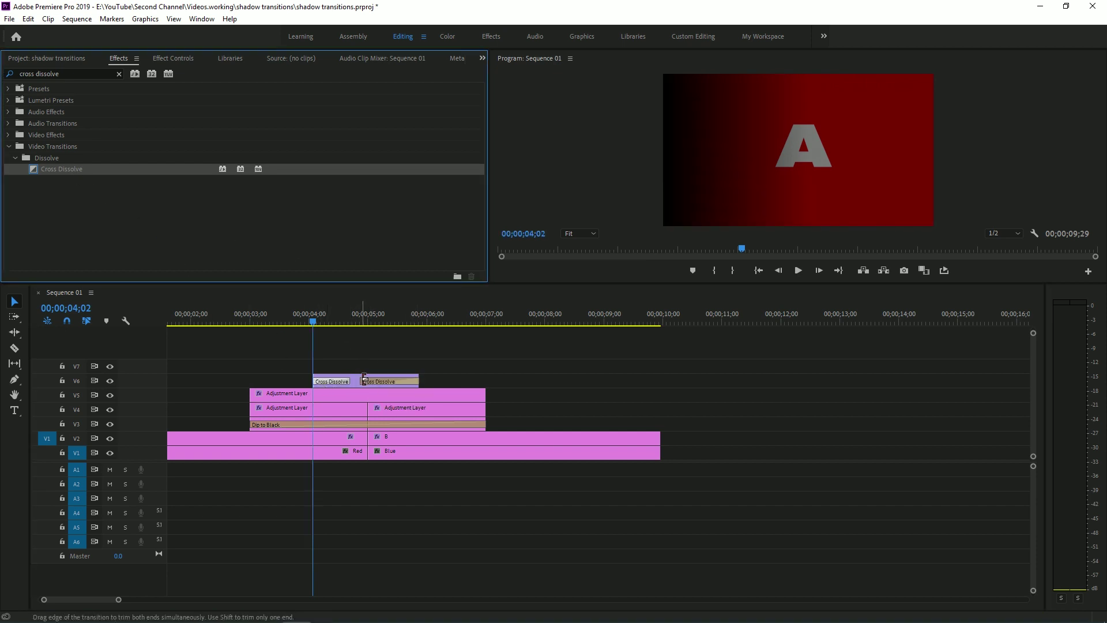
pyautogui.press('space')
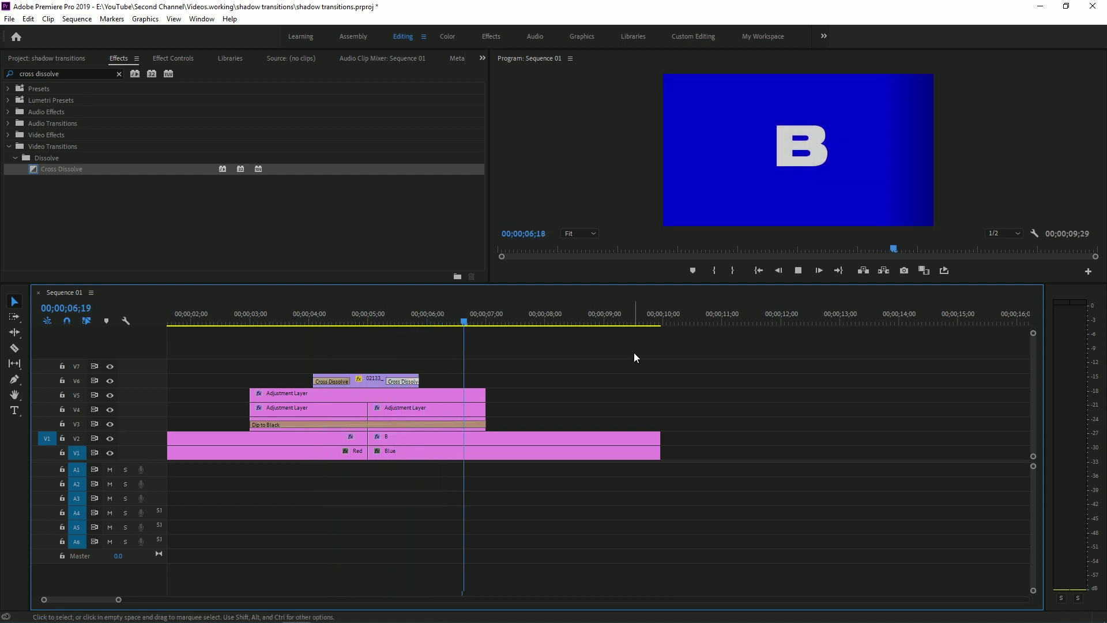
pyautogui.press('space')
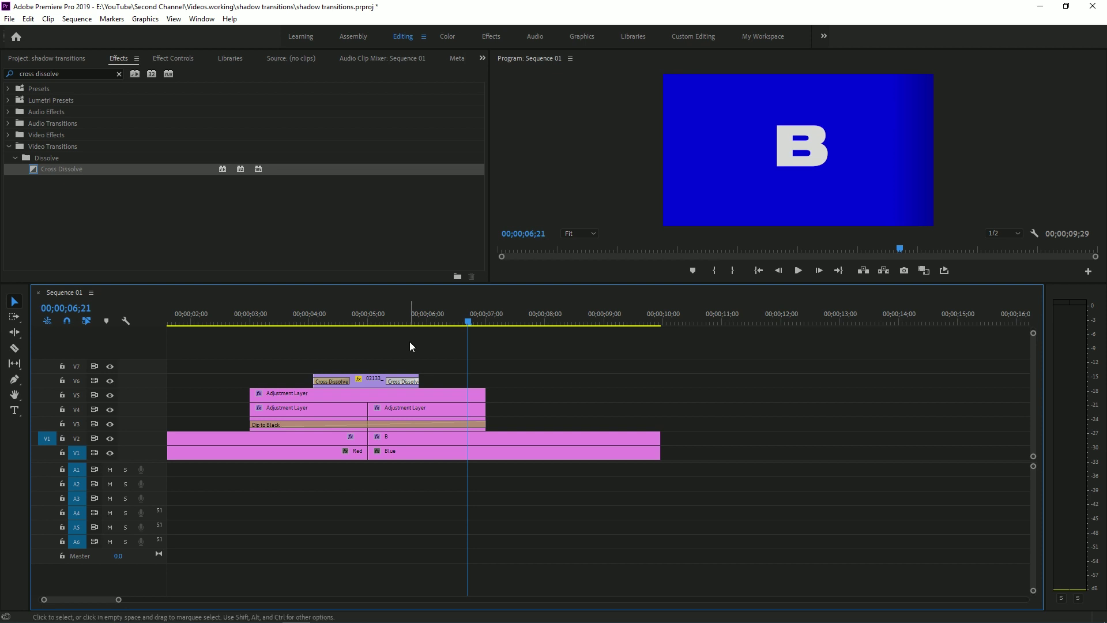
pyautogui.moveTo(385, 320); pyautogui.dragTo(362, 330)
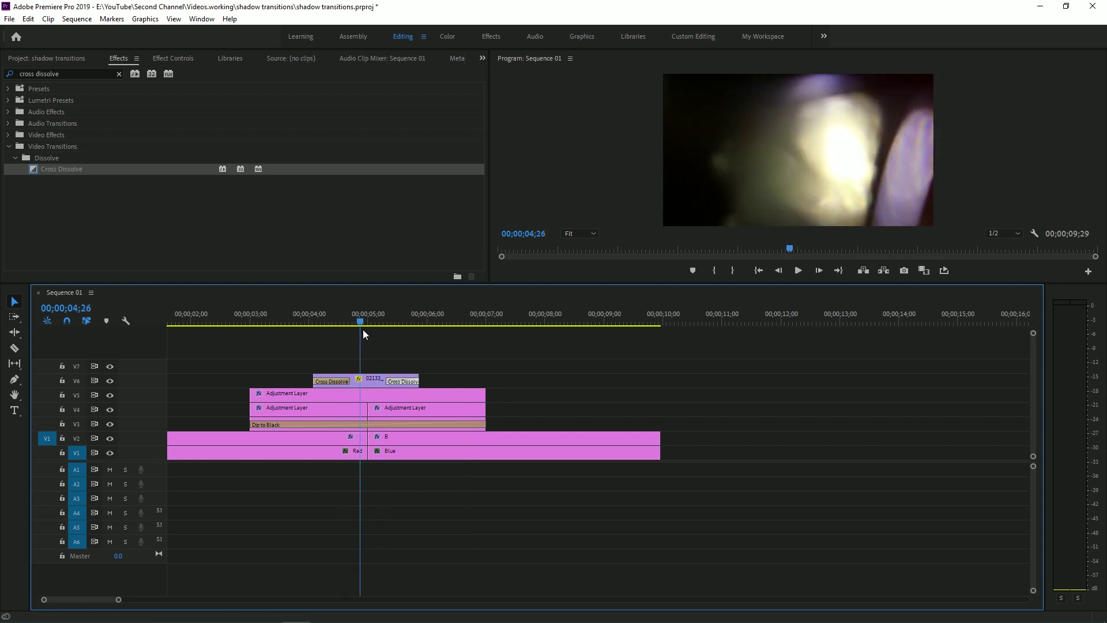
# Step: Lower the light leak's Opacity to 29% and preview the transition
pyautogui.click(185, 58)
pyautogui.moveTo(167, 224); pyautogui.dragTo(126, 223)
pyautogui.press('space')
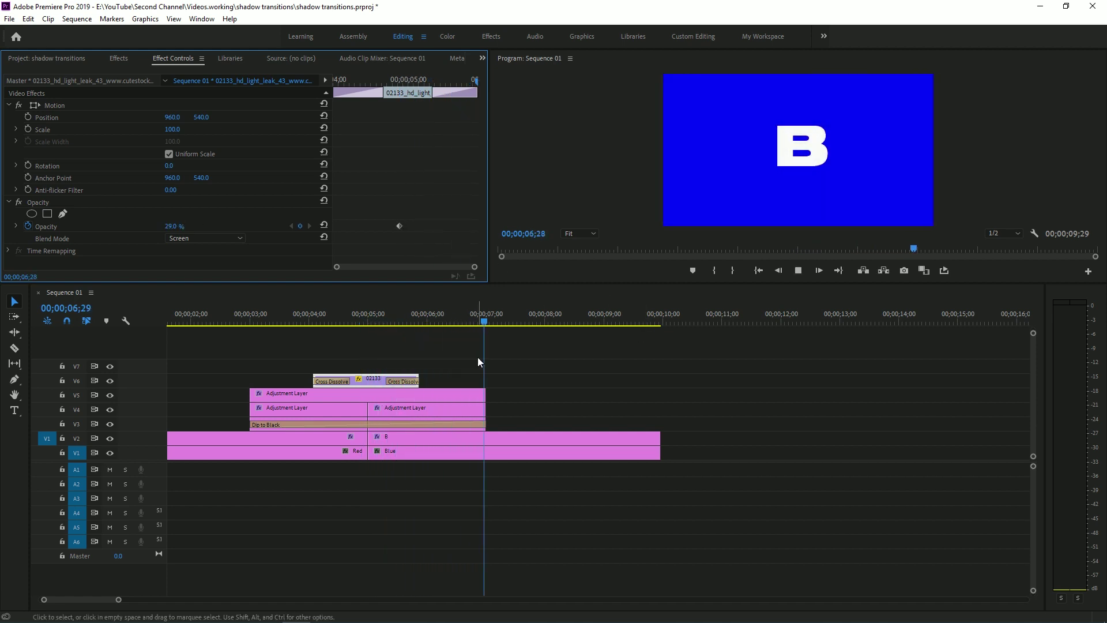
pyautogui.click(244, 316)
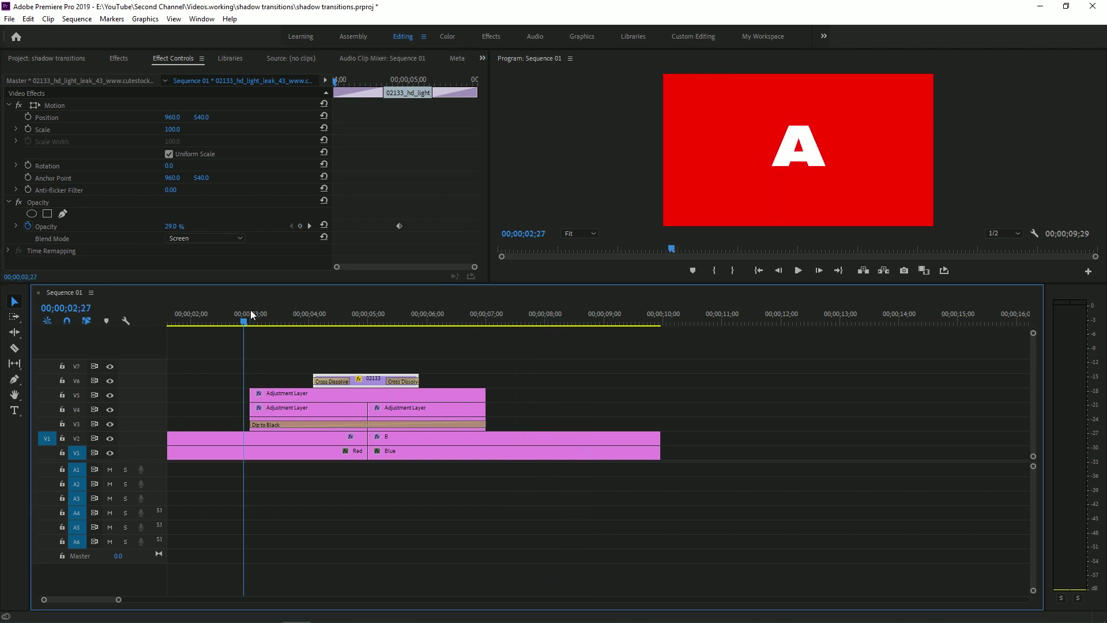
pyautogui.moveTo(257, 312); pyautogui.dragTo(381, 318)
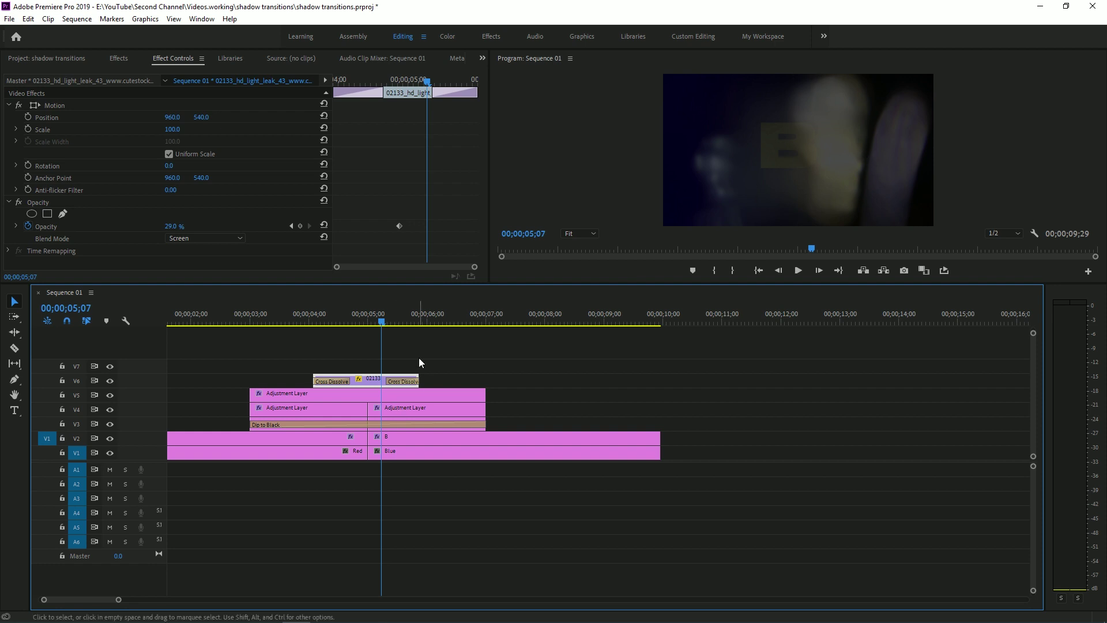
# Step: Replay the transition and select the V5 adjustment layer
pyautogui.press('space')
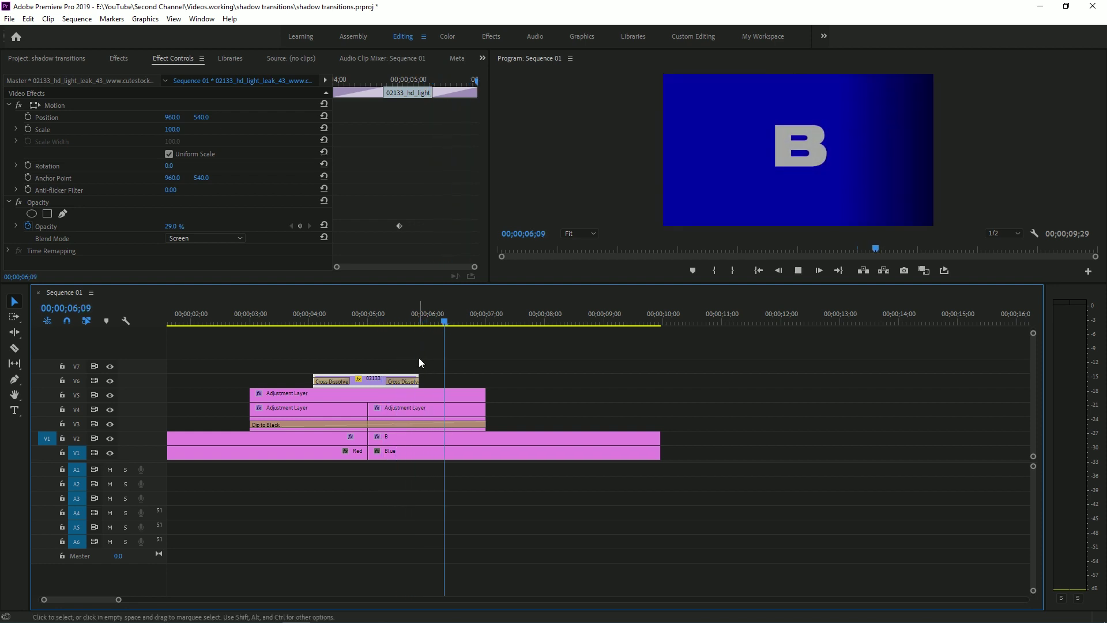
pyautogui.click(283, 317)
pyautogui.click(310, 394)
pyautogui.moveTo(296, 317); pyautogui.dragTo(428, 316)
# Step: Turn off the V6 track output and delete the selected V5 adjustment layer
pyautogui.scroll(-3, 396, 212)
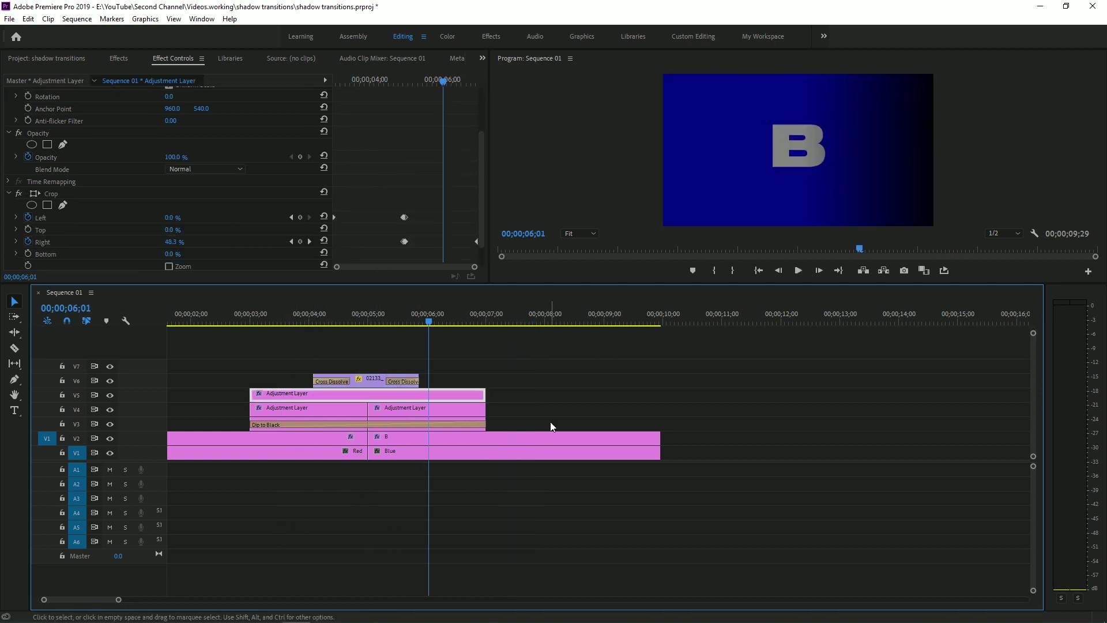
pyautogui.click(110, 380)
pyautogui.press('Delete')
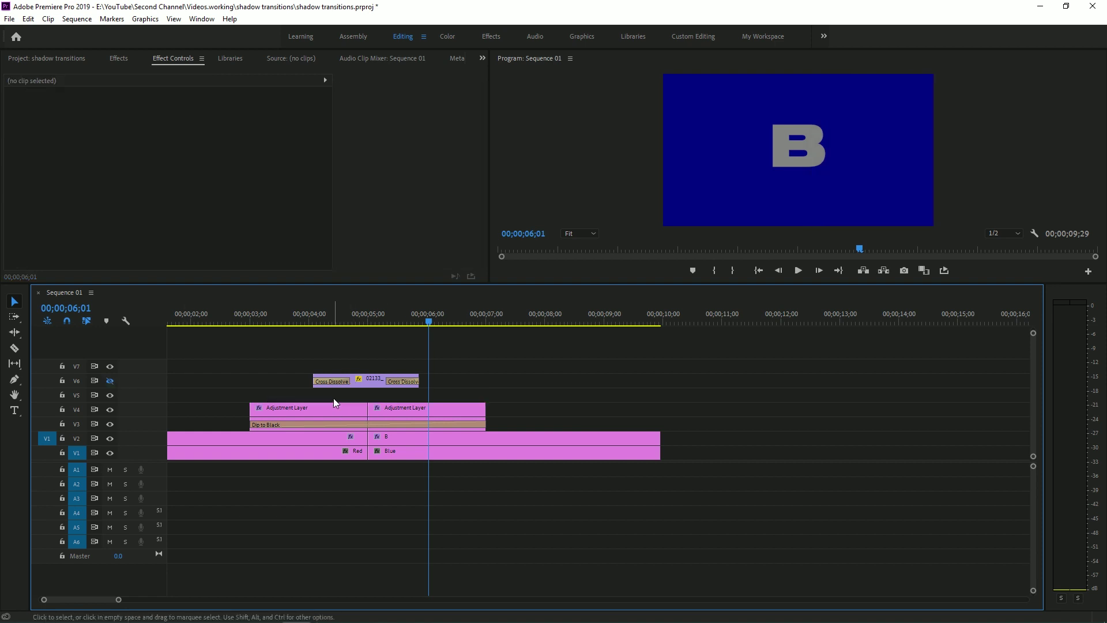
pyautogui.click(142, 22)
# Step: Add a black-filled ellipse graphic on V5, trimmed to span the cut from about 3 seconds
pyautogui.moveTo(215, 63)
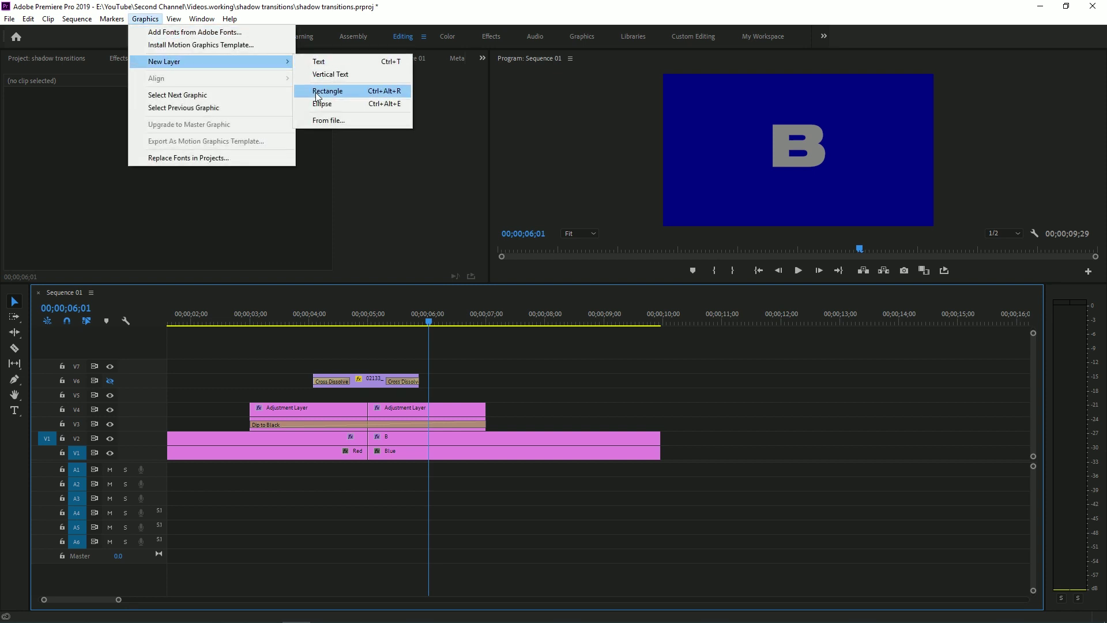
pyautogui.click(331, 103)
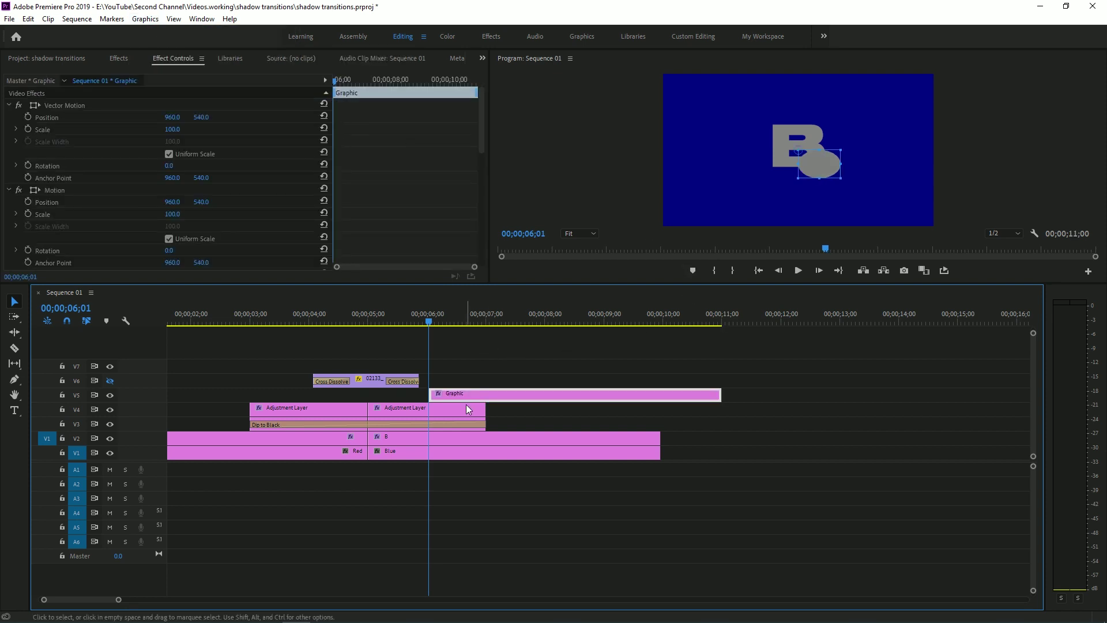
pyautogui.moveTo(467, 395); pyautogui.dragTo(289, 395)
pyautogui.moveTo(541, 395); pyautogui.dragTo(480, 395)
pyautogui.scroll(-10, 406, 250)
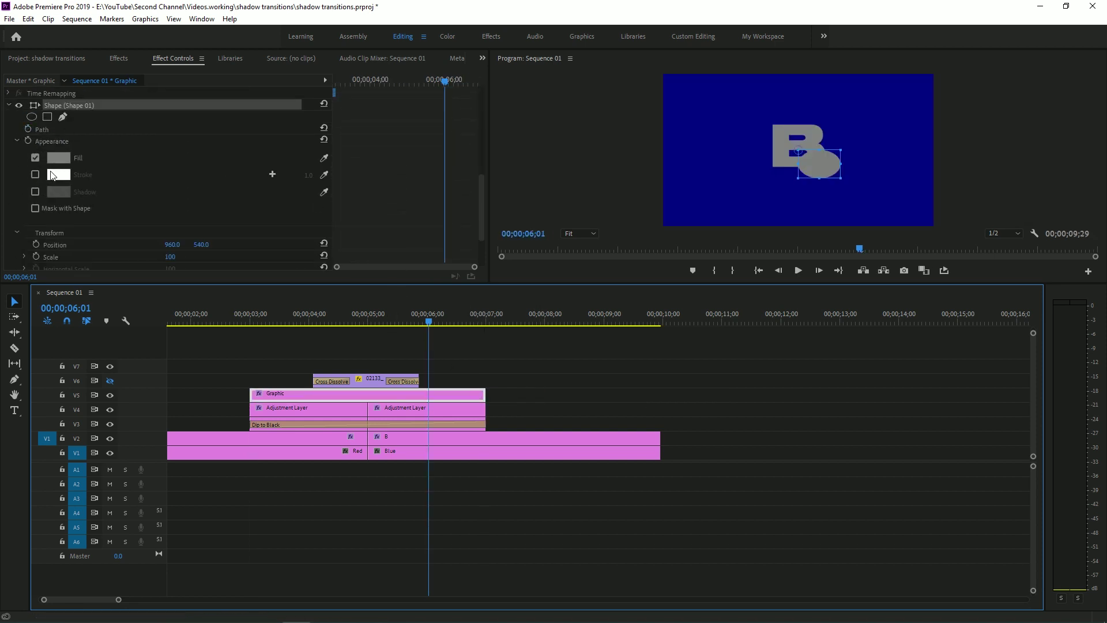
pyautogui.click(57, 157)
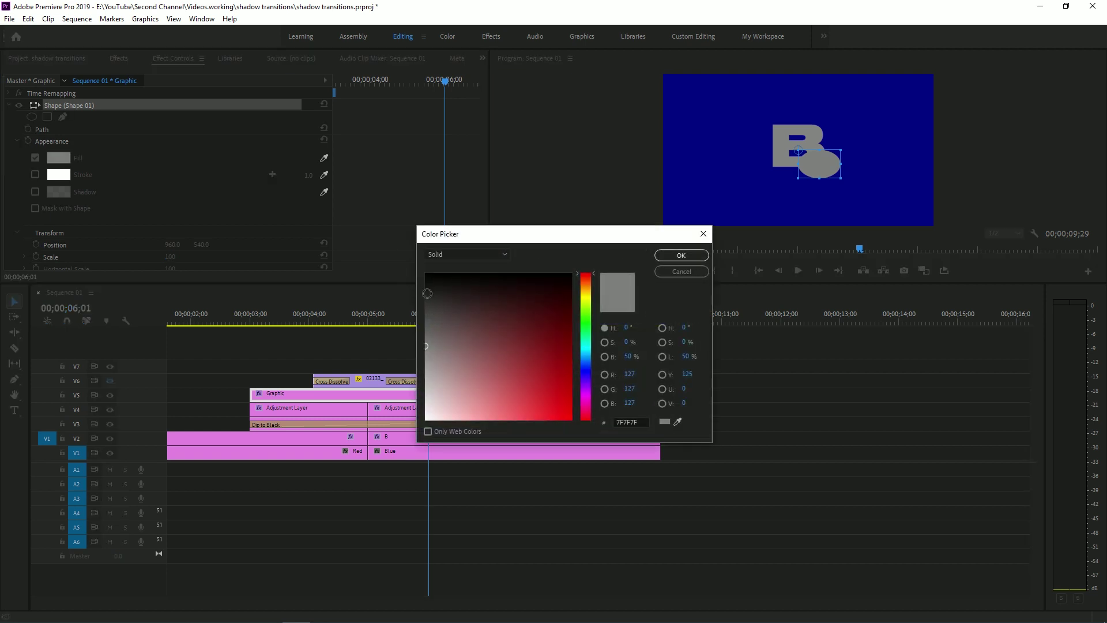
pyautogui.click(684, 258)
# Step: Scale the circle to 128%, centre its anchor point, and move it off frame lower left
pyautogui.scroll(-3, 347, 155)
pyautogui.moveTo(838, 182); pyautogui.dragTo(871, 225)
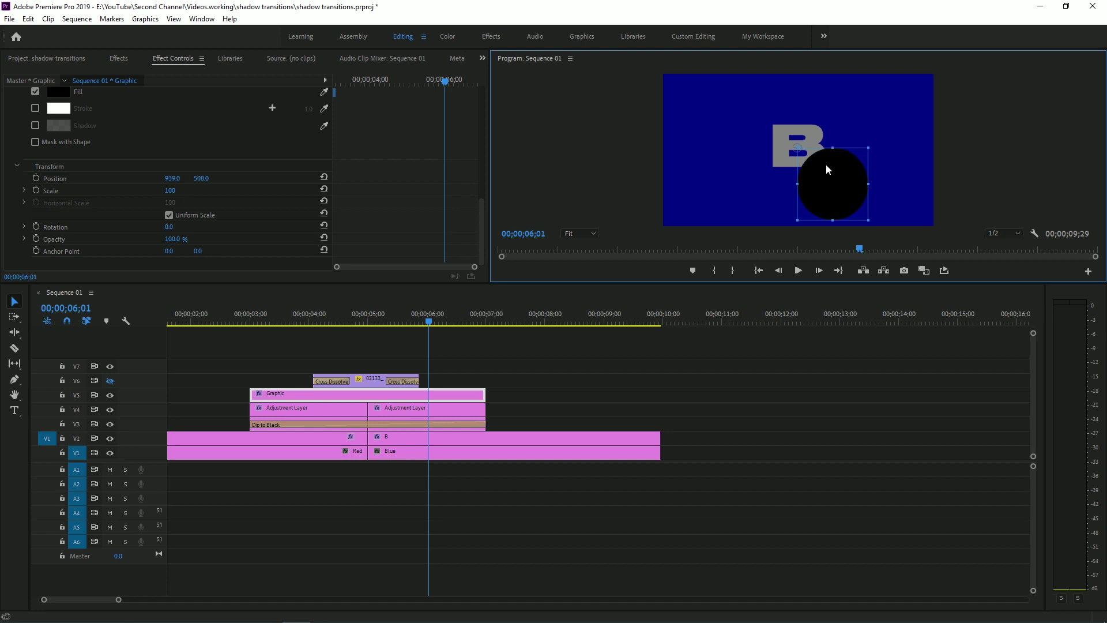
pyautogui.moveTo(826, 164); pyautogui.dragTo(946, 300)
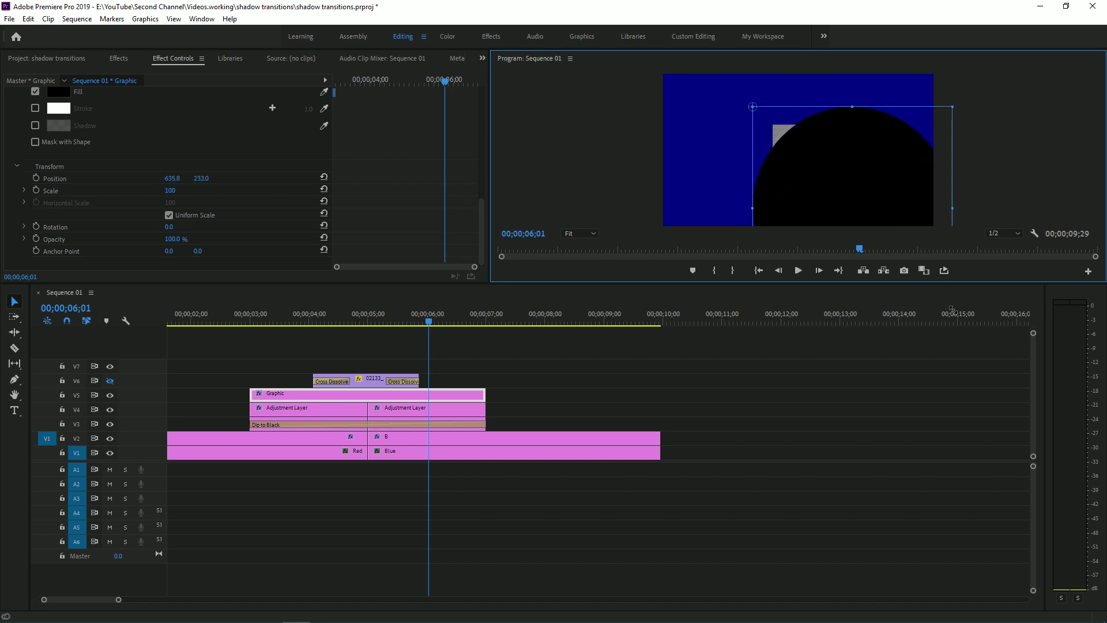
pyautogui.moveTo(887, 193); pyautogui.dragTo(759, 152)
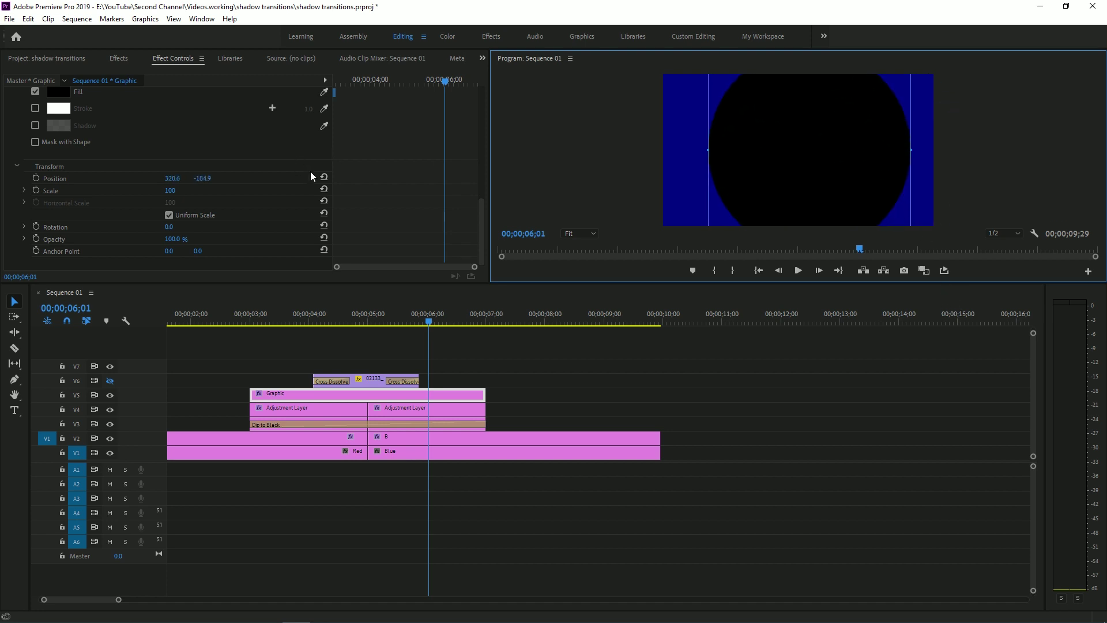
pyautogui.moveTo(182, 191); pyautogui.dragTo(174, 191)
pyautogui.moveTo(810, 166); pyautogui.dragTo(826, 202)
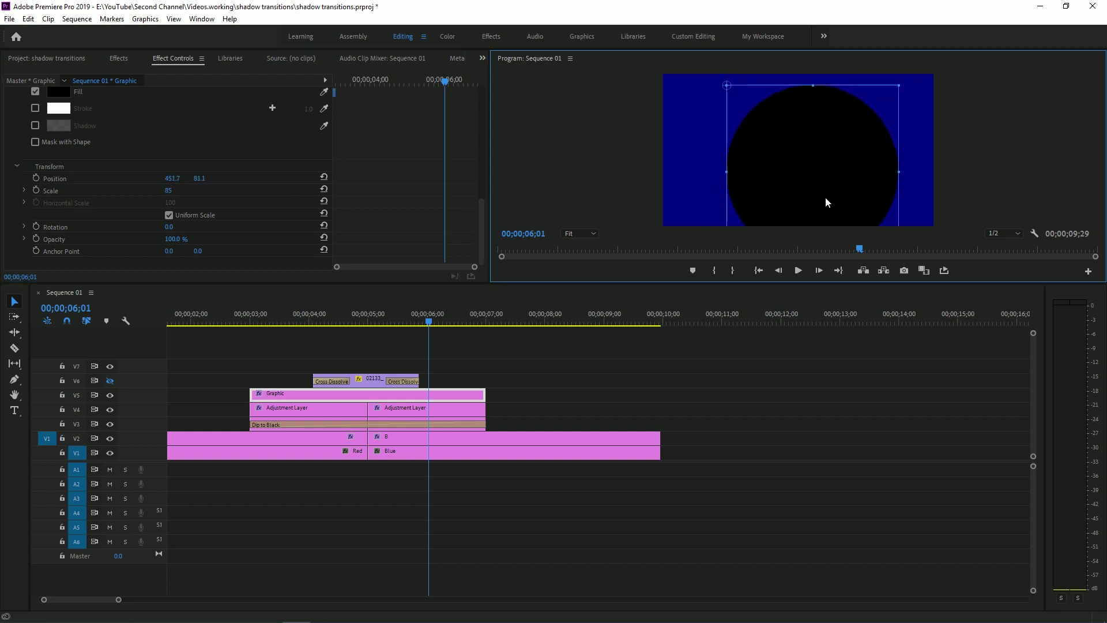
pyautogui.moveTo(727, 86); pyautogui.dragTo(831, 146)
pyautogui.moveTo(173, 192); pyautogui.dragTo(198, 192)
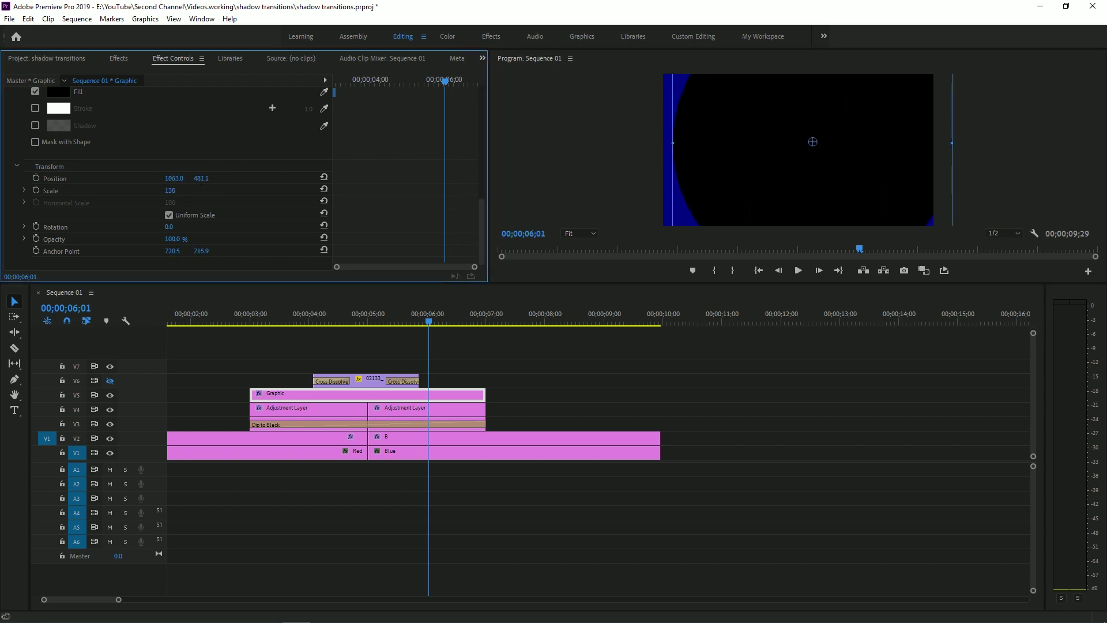
pyautogui.moveTo(915, 126); pyautogui.dragTo(890, 143)
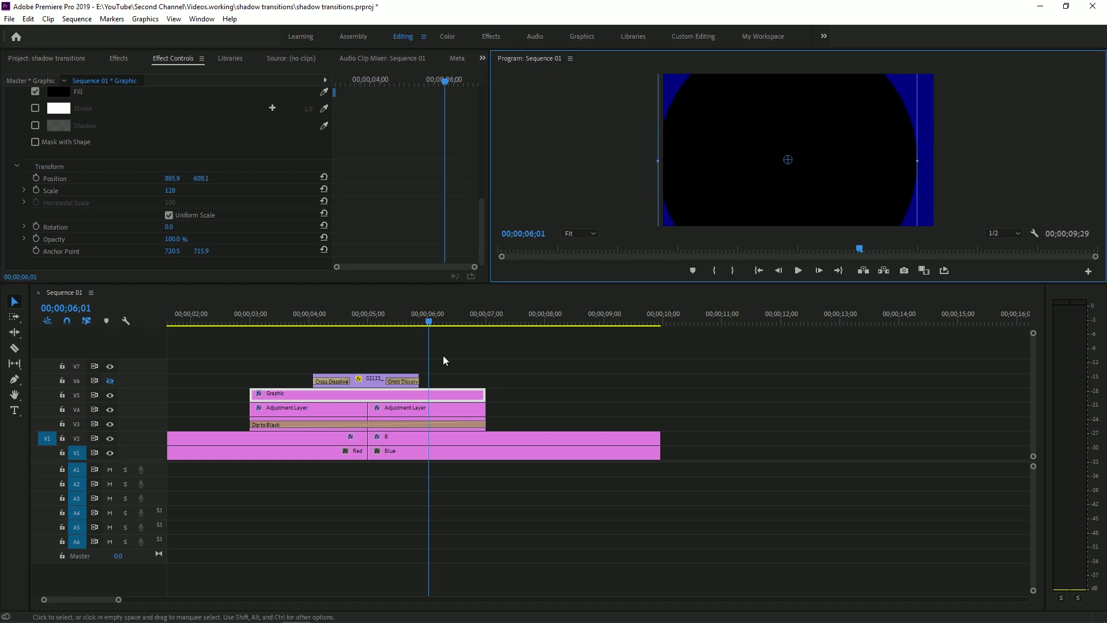
pyautogui.moveTo(294, 319)
pyautogui.mouseDown()
pyautogui.moveTo(247, 326)
pyautogui.moveTo(307, 329)
pyautogui.mouseUp()
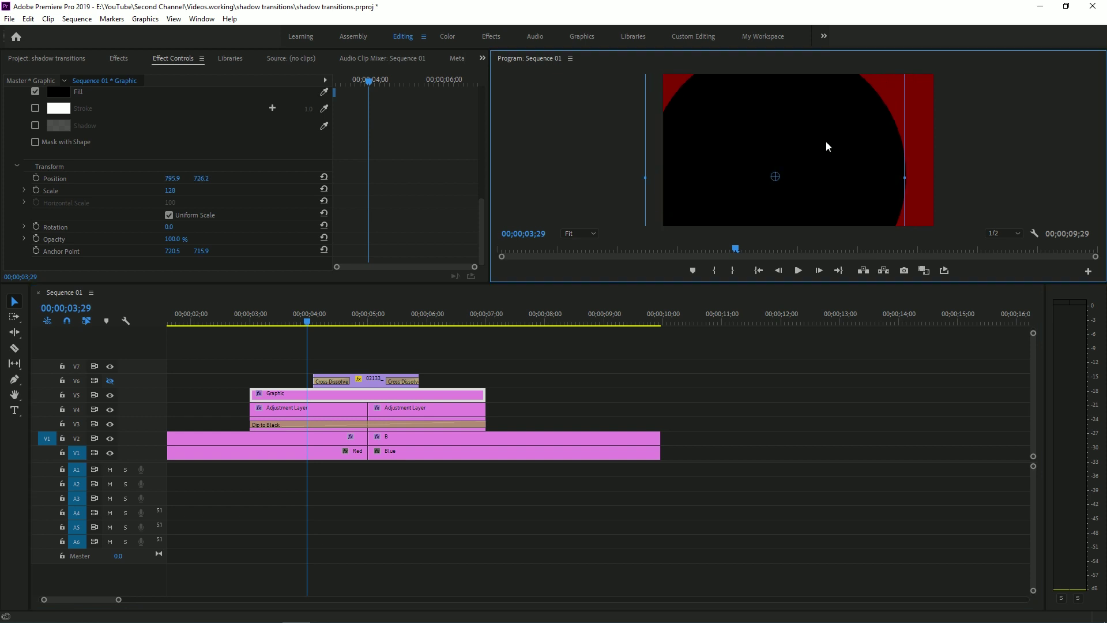
pyautogui.moveTo(825, 140); pyautogui.dragTo(641, 247)
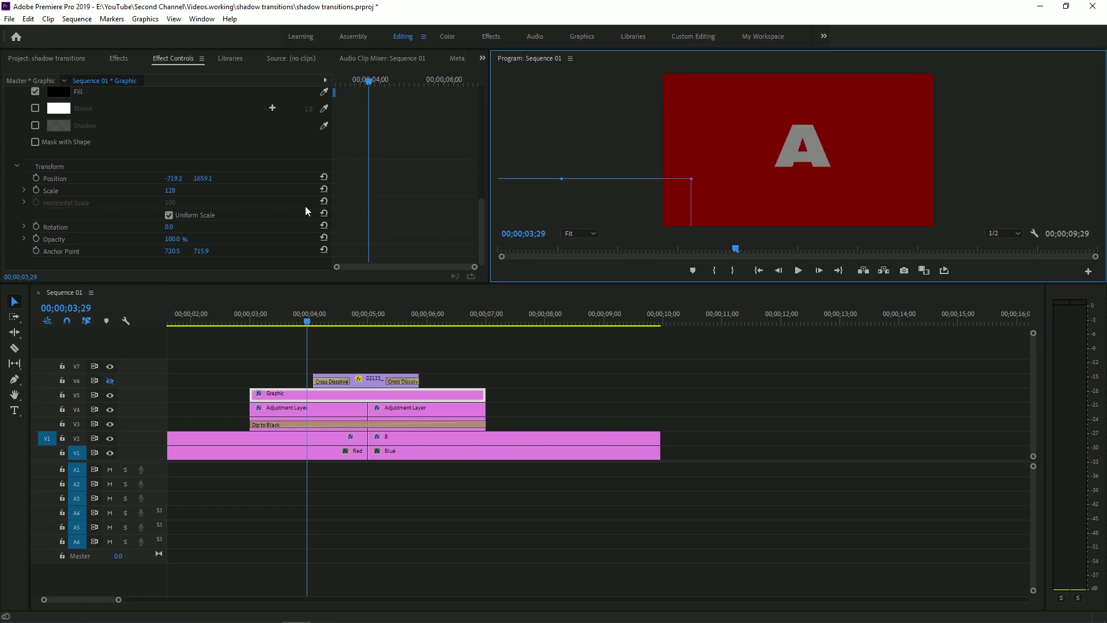
pyautogui.click(380, 58)
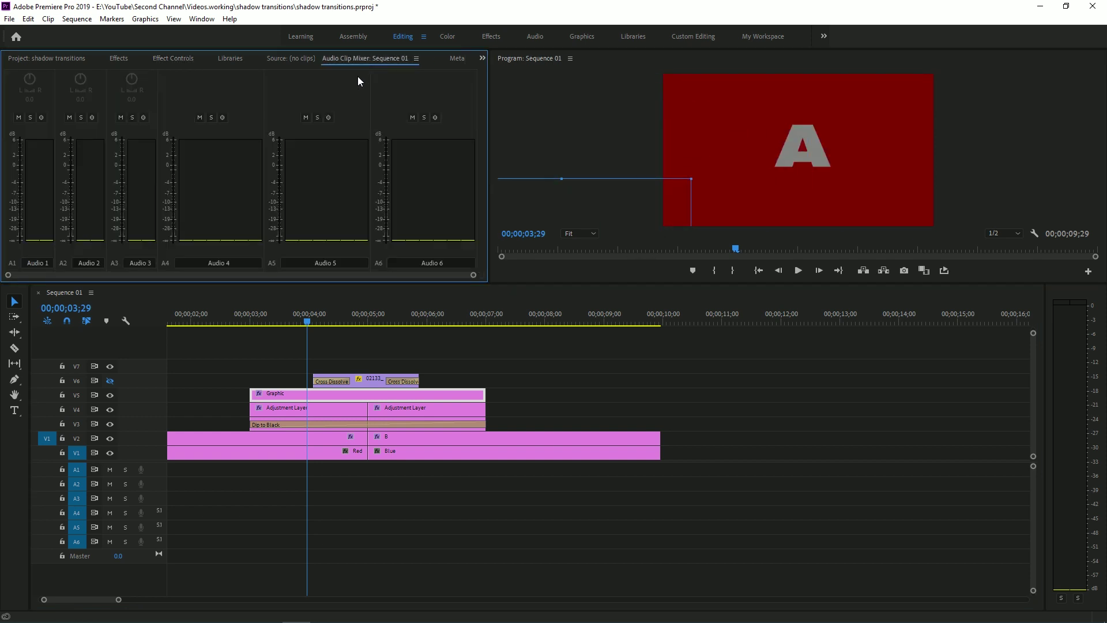
pyautogui.click(173, 58)
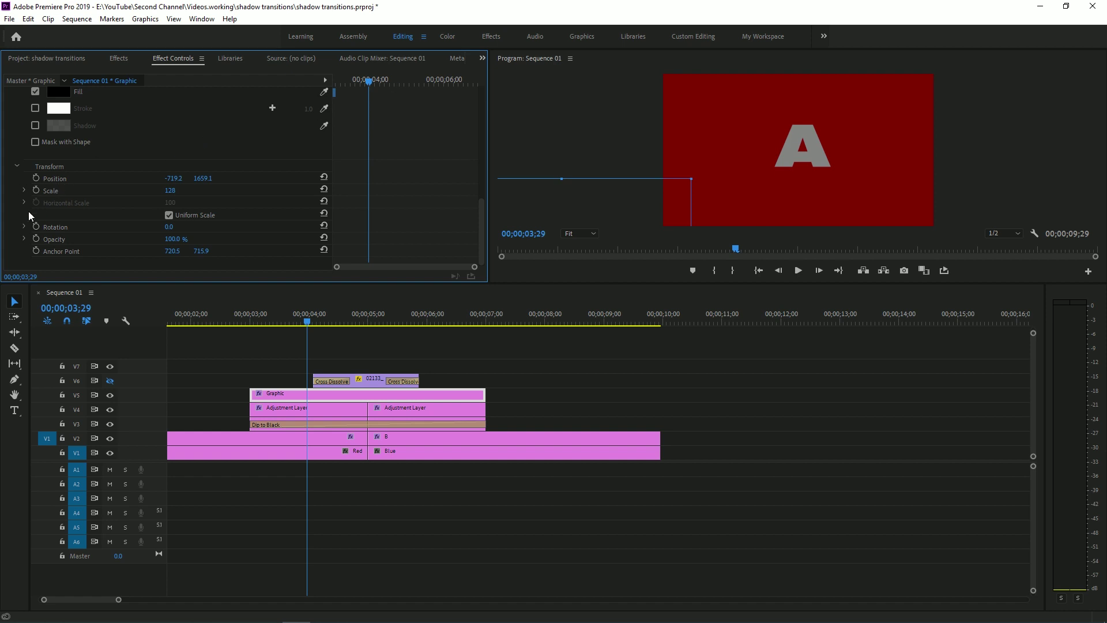
pyautogui.click(34, 178)
pyautogui.click(432, 80)
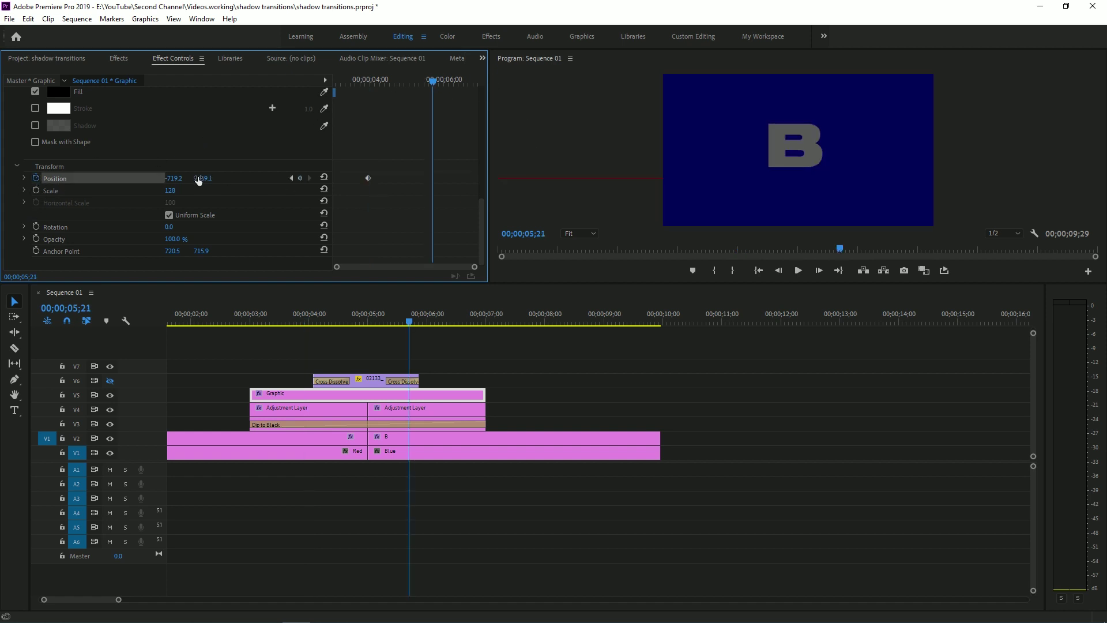
pyautogui.moveTo(173, 178); pyautogui.dragTo(190, 178)
pyautogui.moveTo(745, 203); pyautogui.dragTo(986, 52)
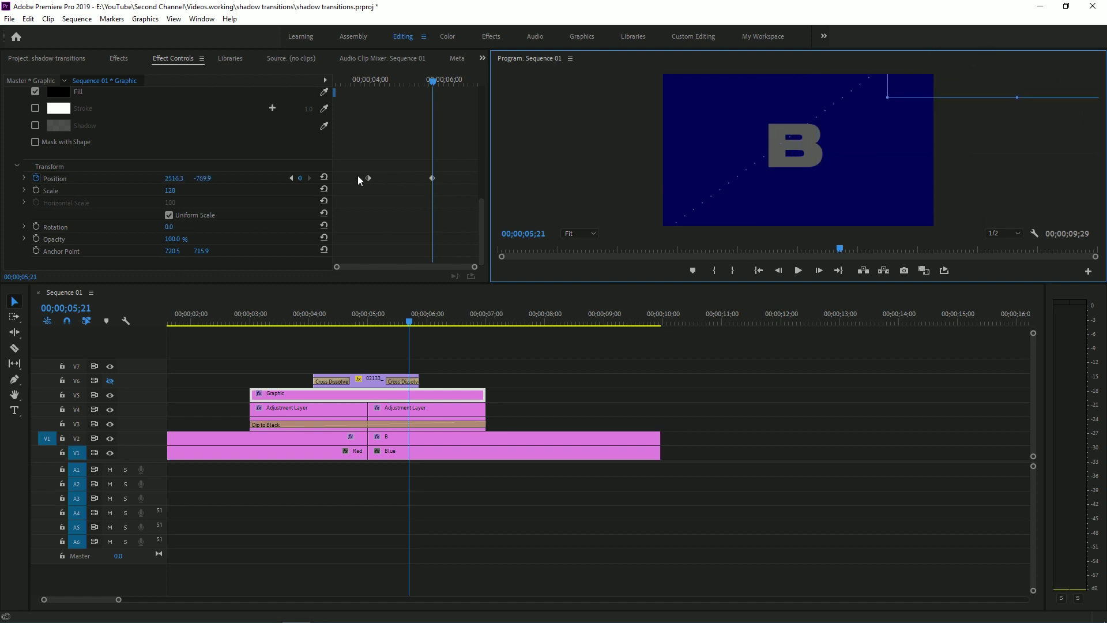
pyautogui.moveTo(367, 178); pyautogui.dragTo(320, 192)
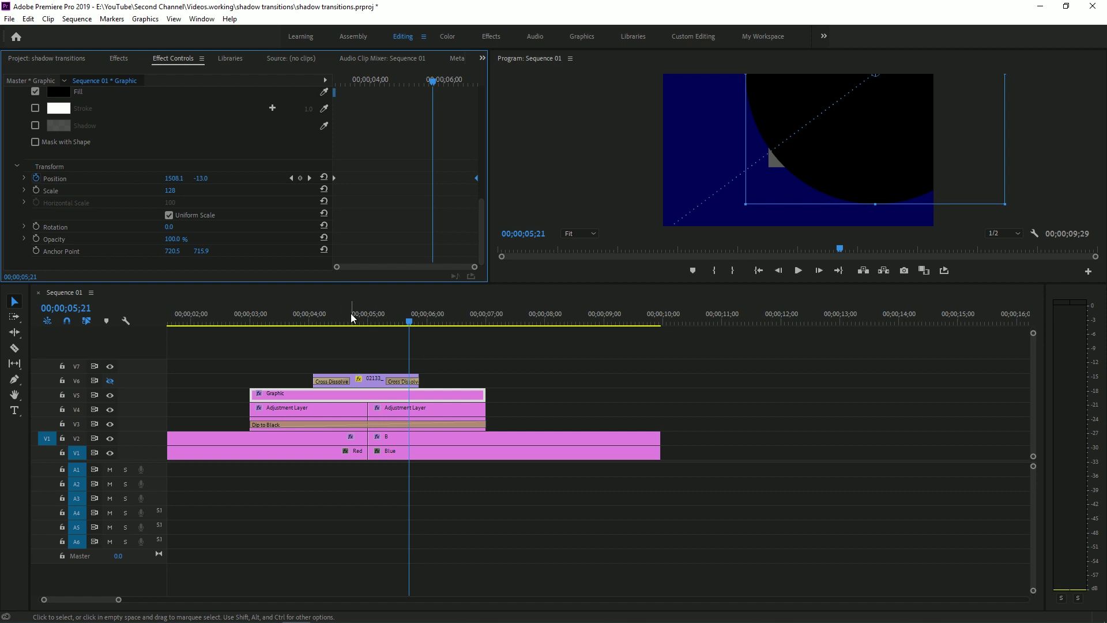
pyautogui.moveTo(351, 313); pyautogui.dragTo(240, 333)
pyautogui.press('space')
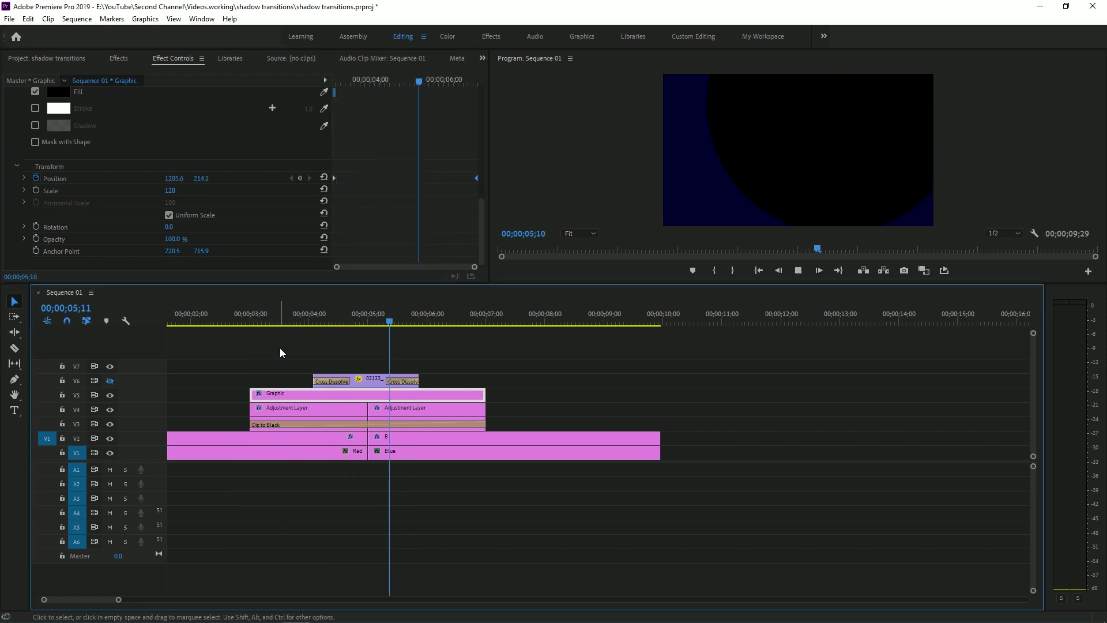
pyautogui.press('space')
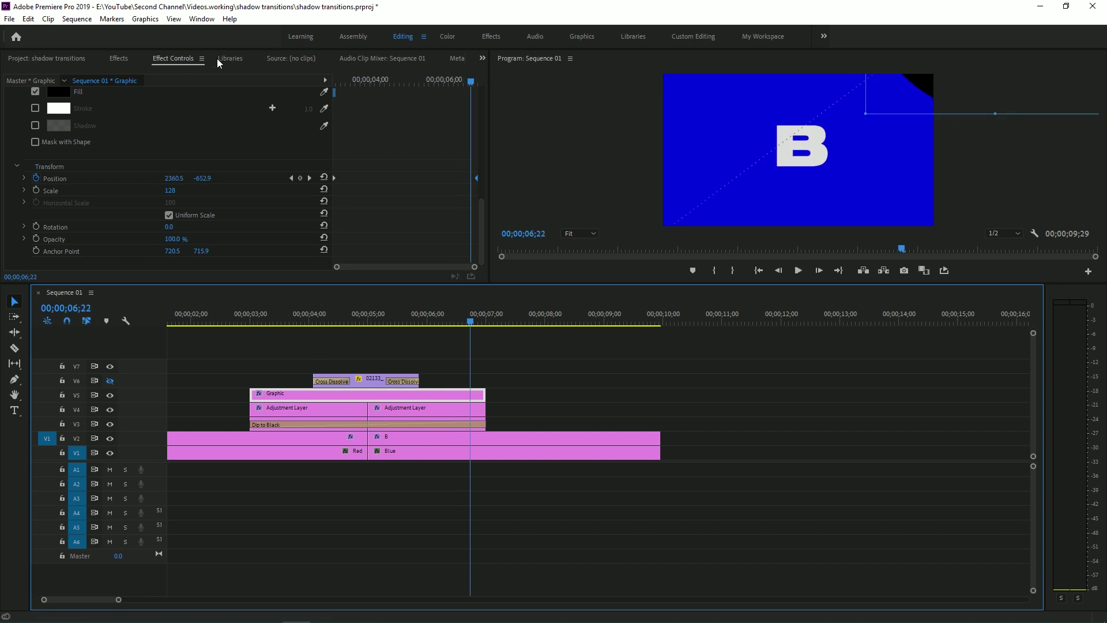
pyautogui.click(119, 58)
# Step: Apply Gaussian Blur from the Effects panel ('gaus') to the Graphic clip
pyautogui.click(94, 74)
pyautogui.write('gauss')
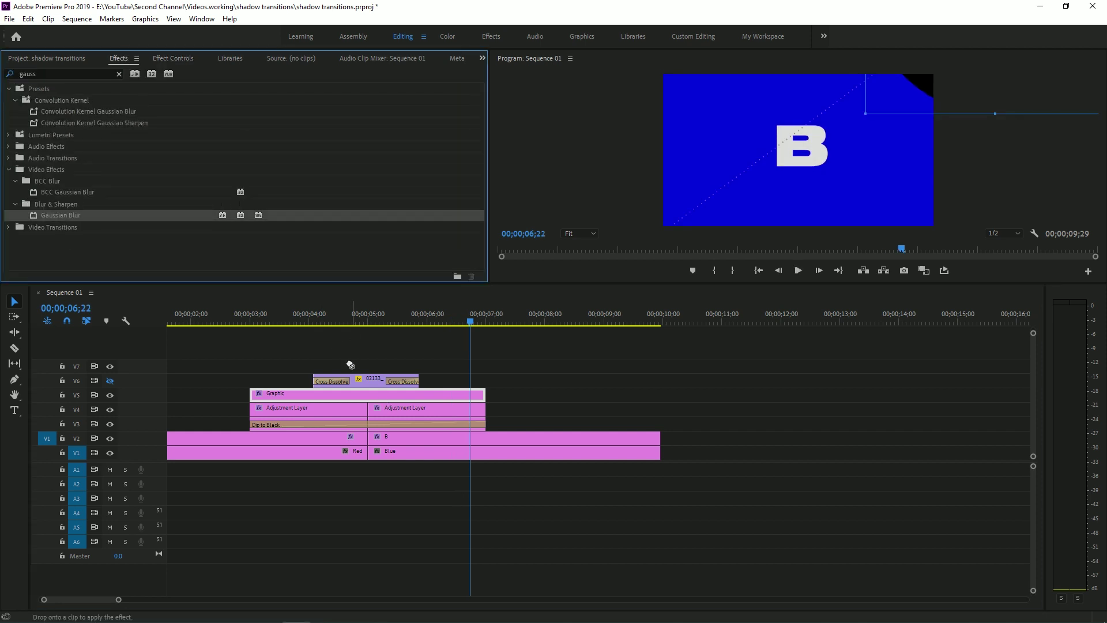
pyautogui.click(338, 394)
pyautogui.click(375, 314)
pyautogui.click(185, 57)
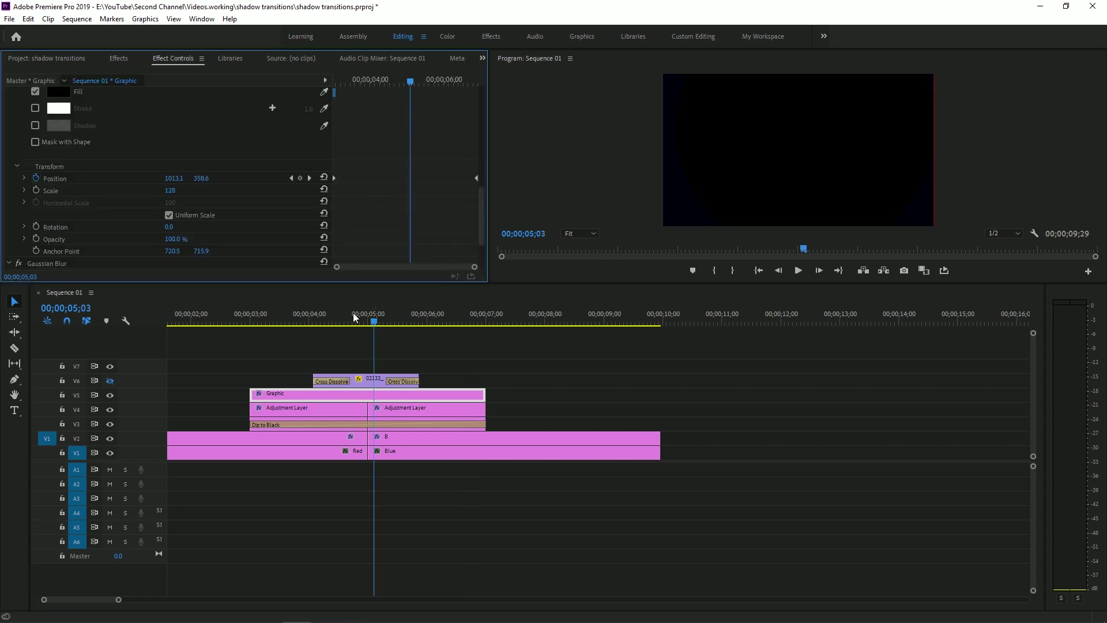
# Step: Raise the Gaussian Blur's Blurriness to about 508 and play back the shadow transition
pyautogui.moveTo(425, 318); pyautogui.dragTo(438, 318)
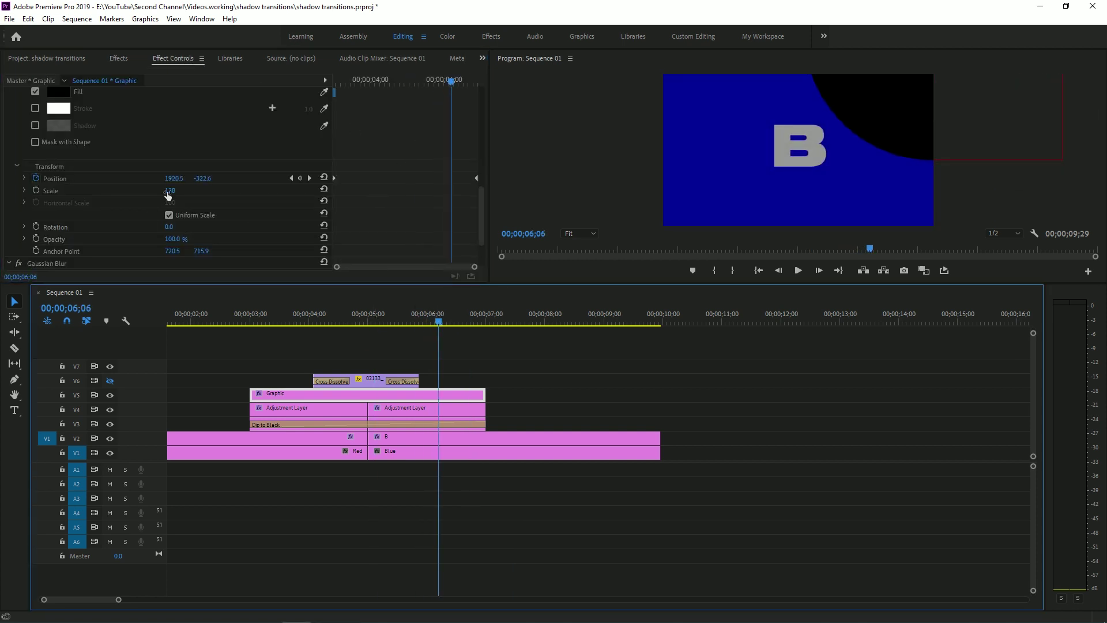
pyautogui.scroll(-3, 244, 240)
pyautogui.moveTo(167, 226); pyautogui.dragTo(236, 225)
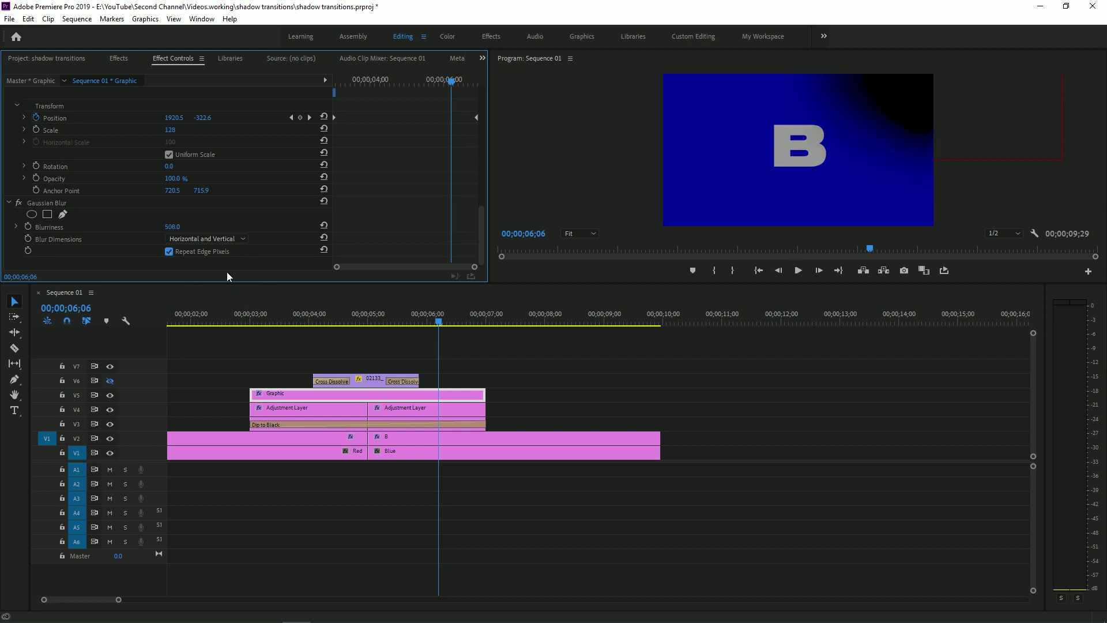
pyautogui.scroll(2, 268, 249)
pyautogui.click(224, 321)
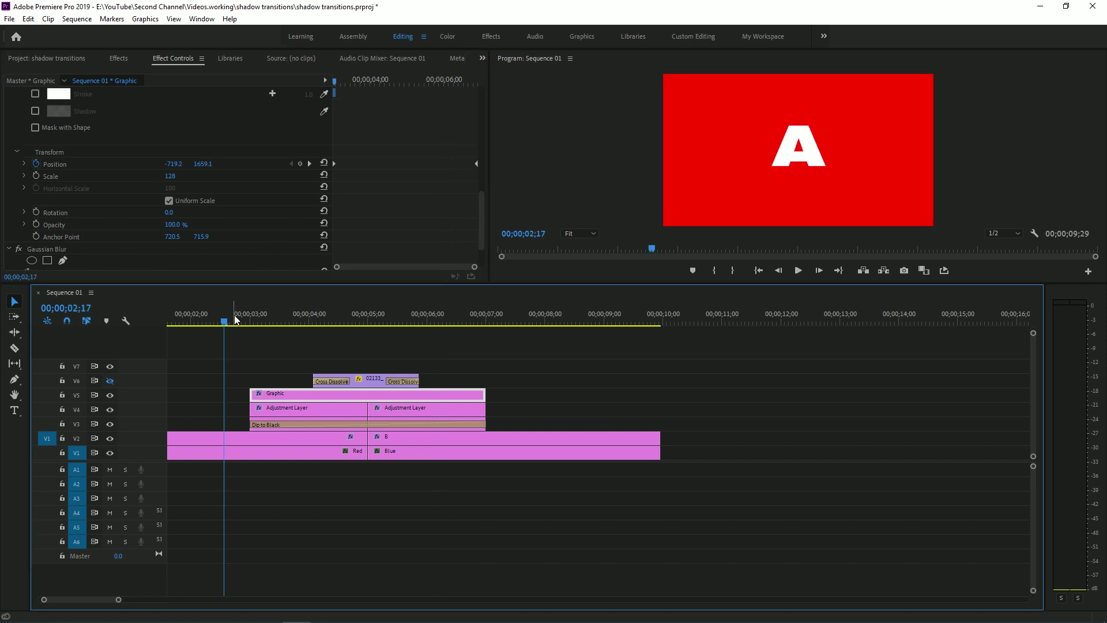
pyautogui.press('space')
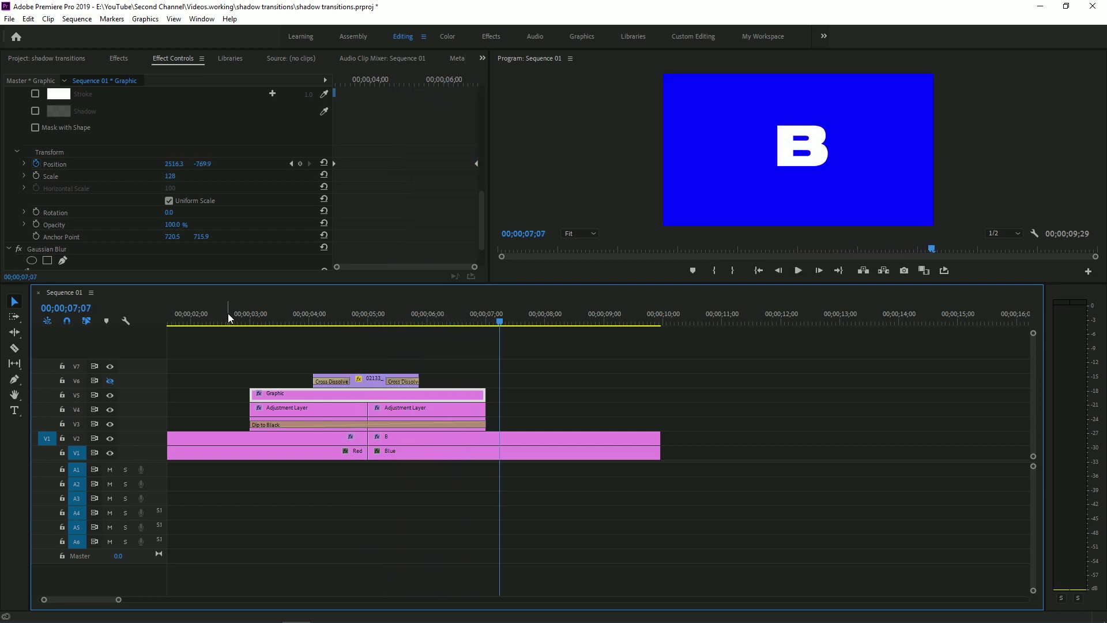
pyautogui.moveTo(237, 324); pyautogui.dragTo(280, 319)
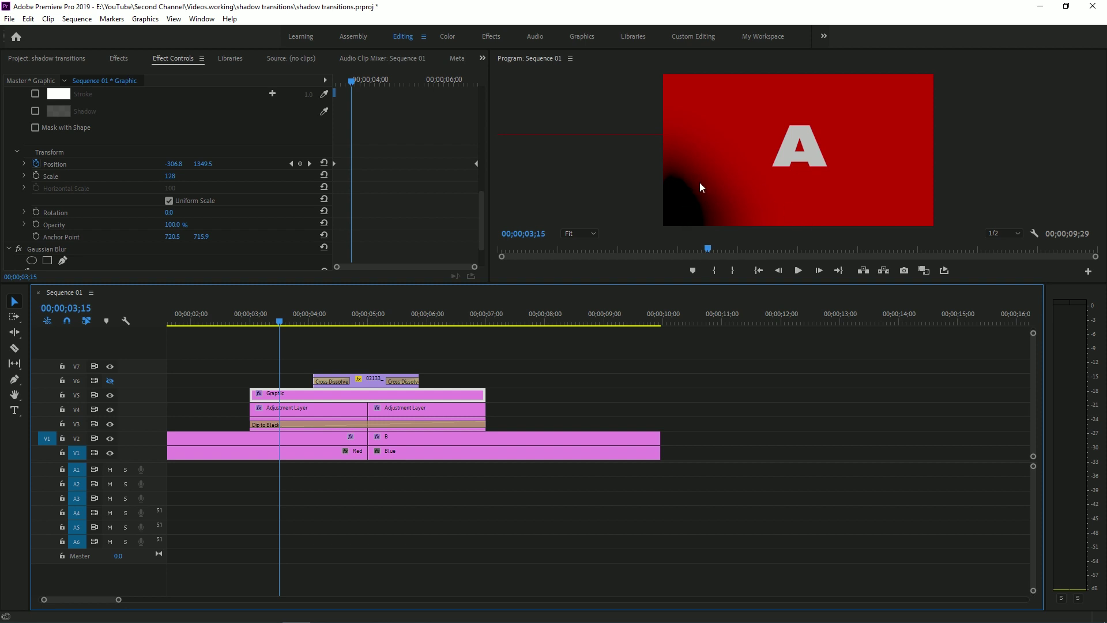
pyautogui.scroll(6, 418, 224)
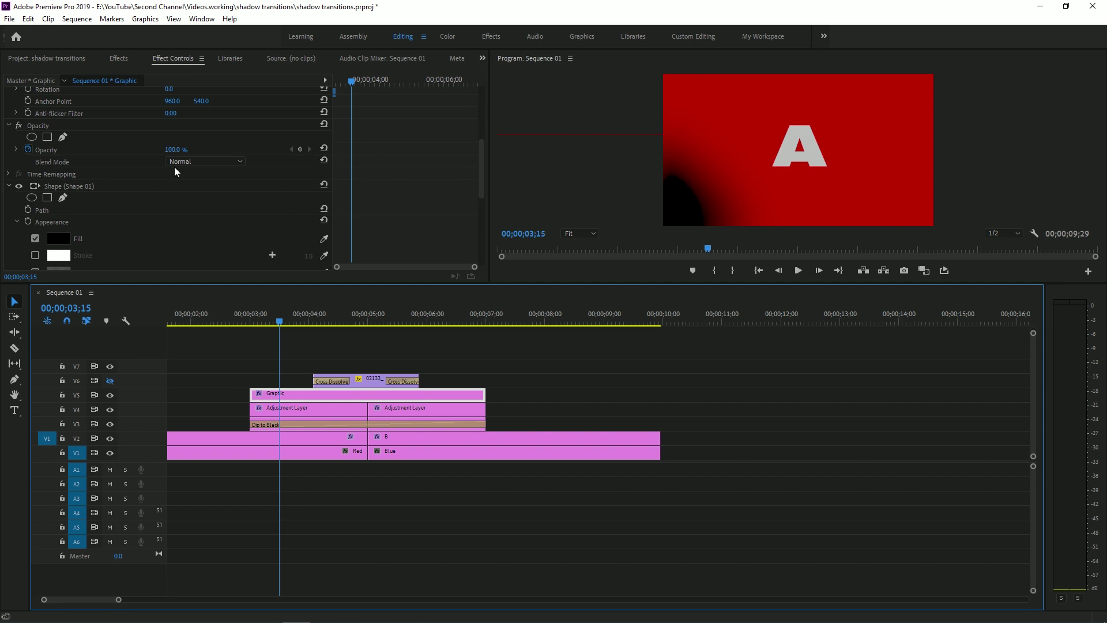
# Step: Set the circle's Opacity Blend Mode to Darken and play the transition twice to check it
pyautogui.click(195, 160)
pyautogui.click(202, 199)
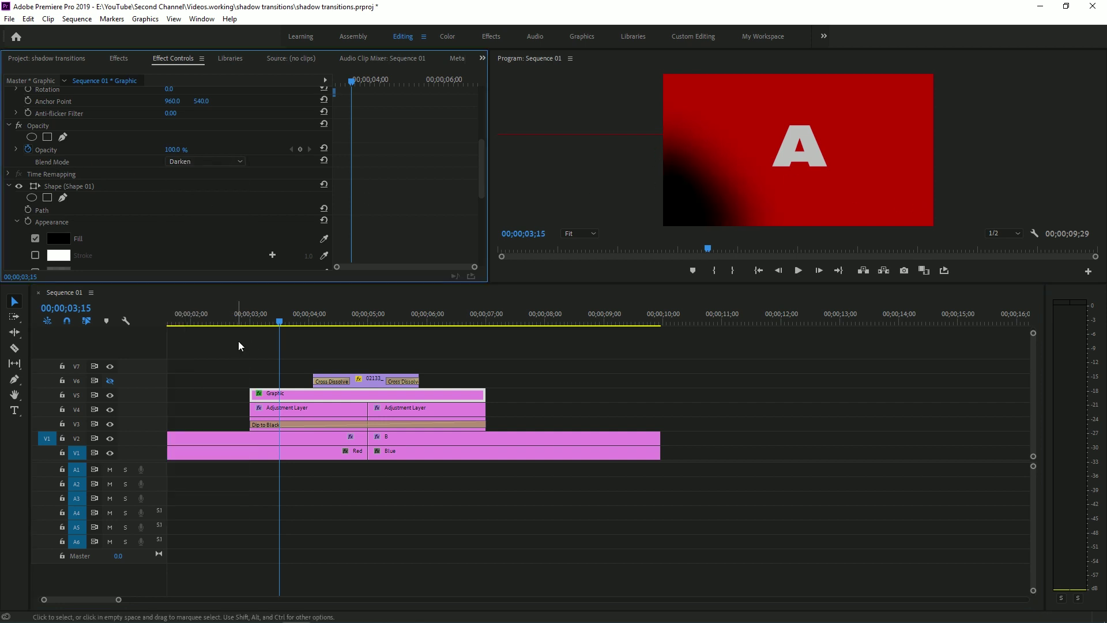
pyautogui.click(240, 318)
pyautogui.press('space')
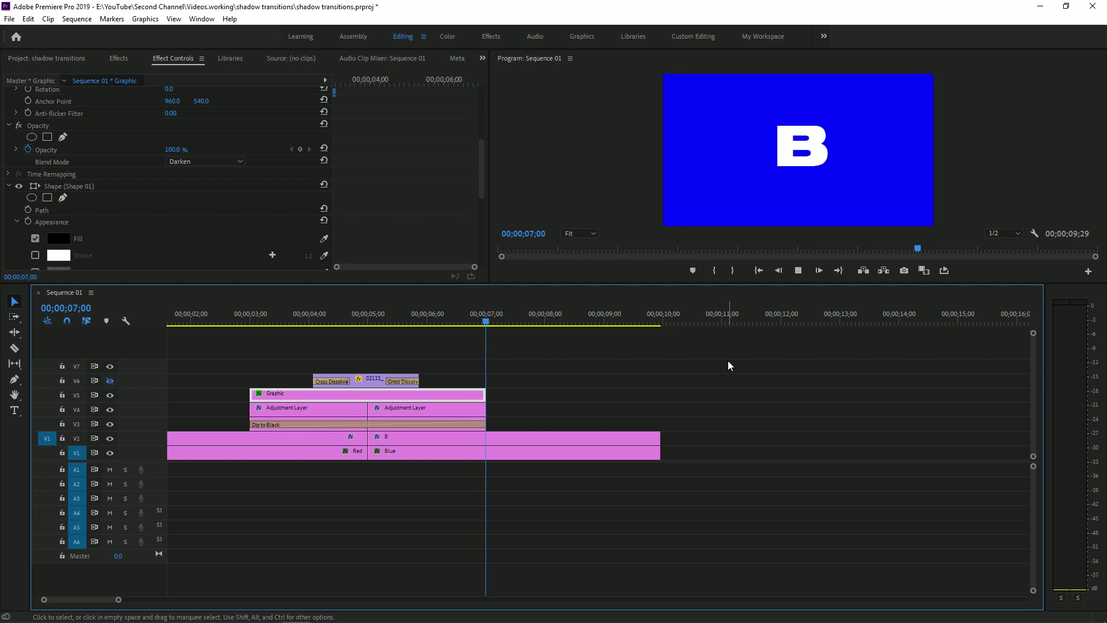
pyautogui.moveTo(400, 320); pyautogui.dragTo(226, 320)
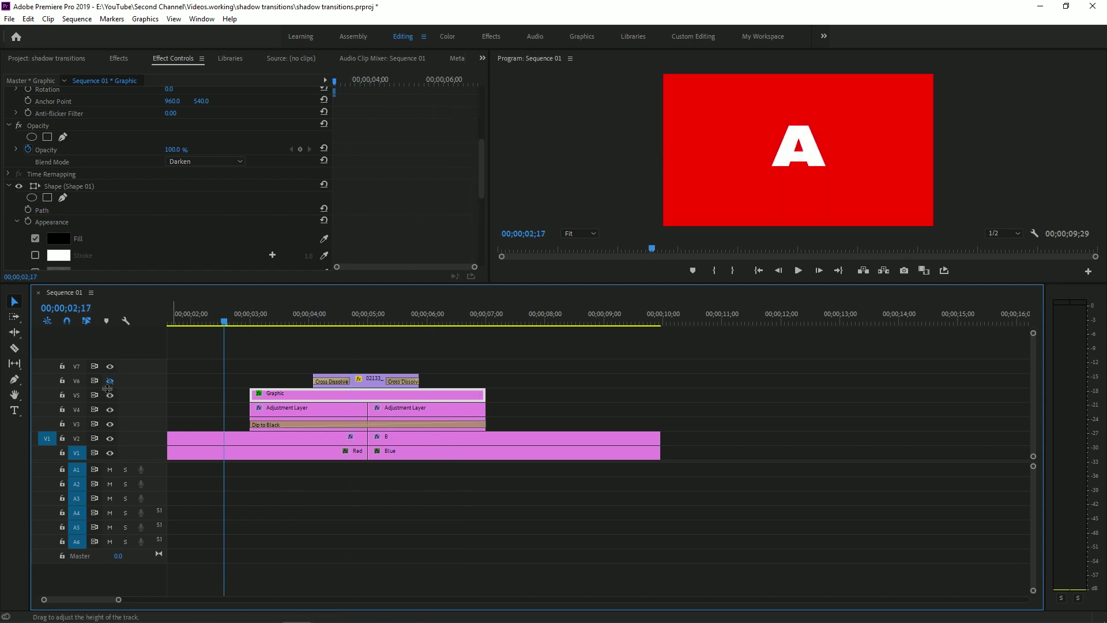
pyautogui.press('space')
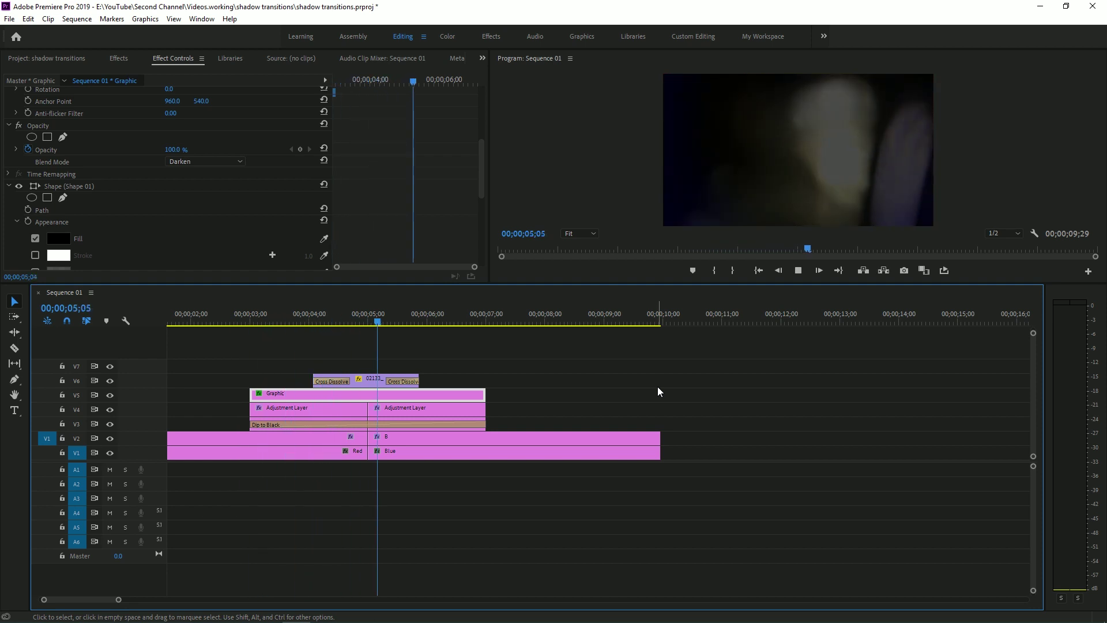
pyautogui.press('space')
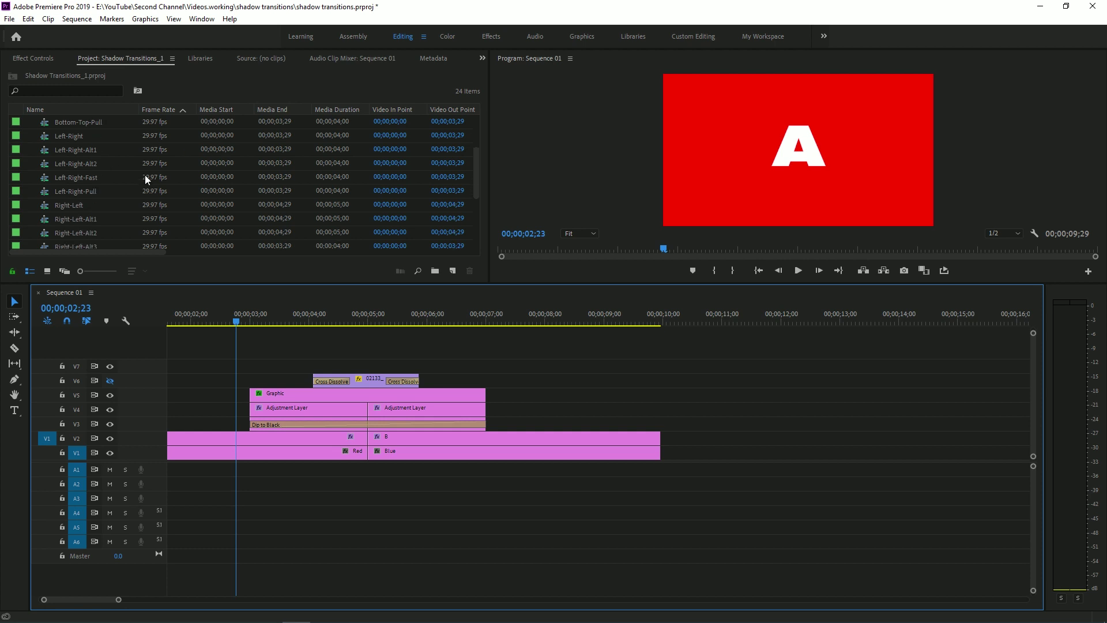
# Step: Open the Left-Right-Alt2 sequence, select its V3–V7 transition layers, and return to Sequence 01
pyautogui.scroll(-2, 144, 174)
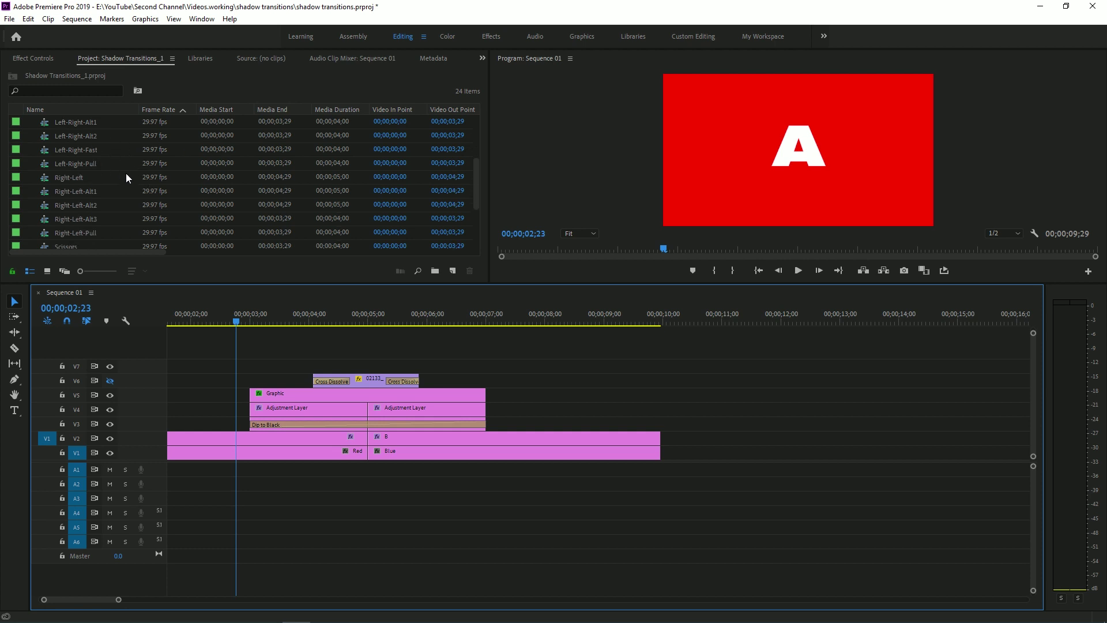
pyautogui.scroll(-1, 121, 168)
pyautogui.doubleClick(87, 150)
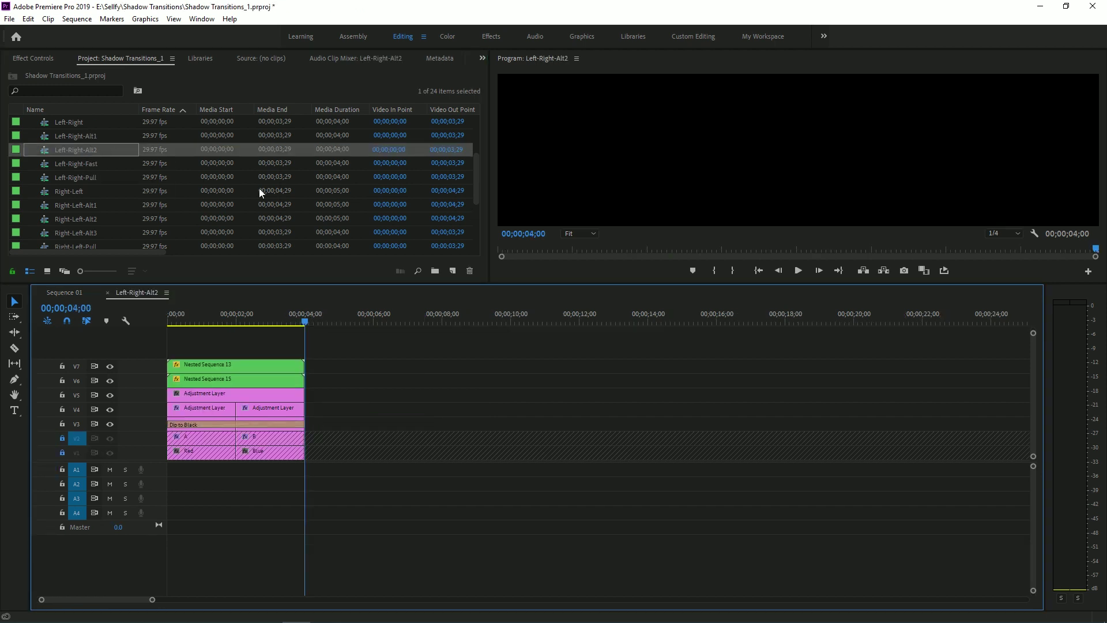
pyautogui.moveTo(286, 321)
pyautogui.mouseDown()
pyautogui.moveTo(218, 323)
pyautogui.moveTo(286, 324)
pyautogui.mouseUp()
pyautogui.moveTo(345, 351); pyautogui.dragTo(248, 403)
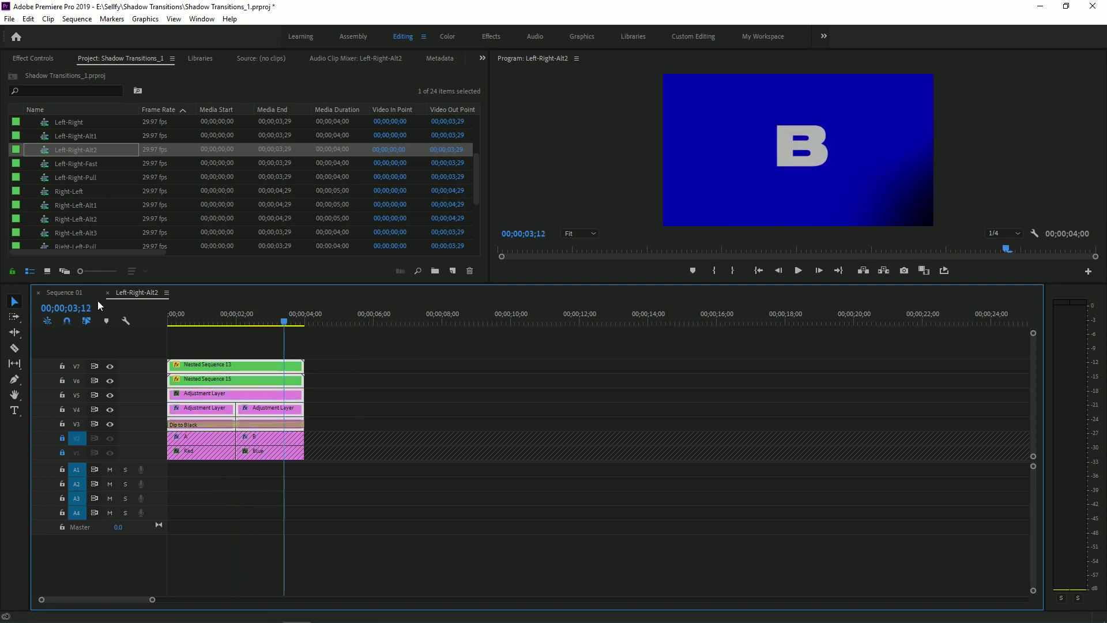
pyautogui.click(64, 292)
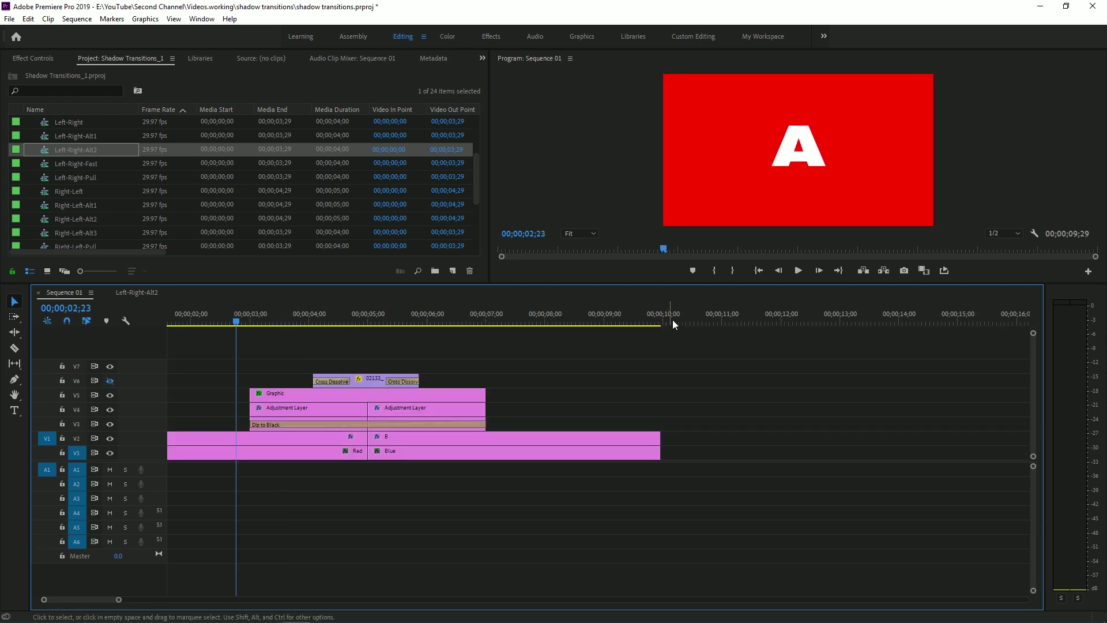
# Step: Paste the preset layers and delete the old Graphic, Adjustment Layer and Dip to Black clips
pyautogui.click(698, 322)
pyautogui.hotkey('ctrl', 'v')
pyautogui.press('-')
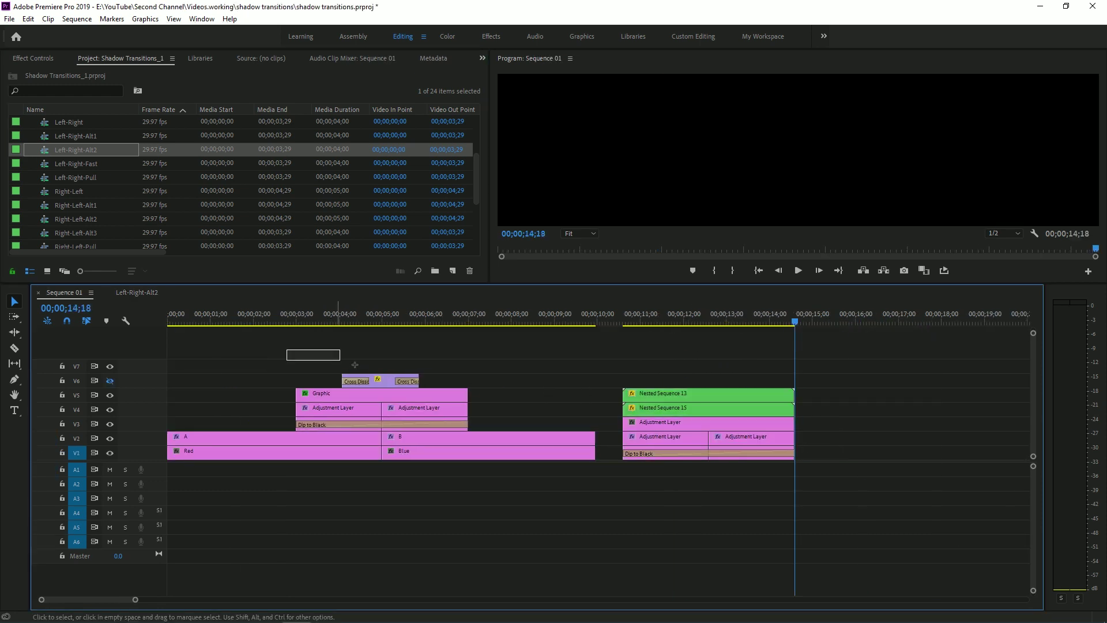
pyautogui.moveTo(380, 376); pyautogui.dragTo(380, 362)
pyautogui.moveTo(255, 391); pyautogui.dragTo(481, 431)
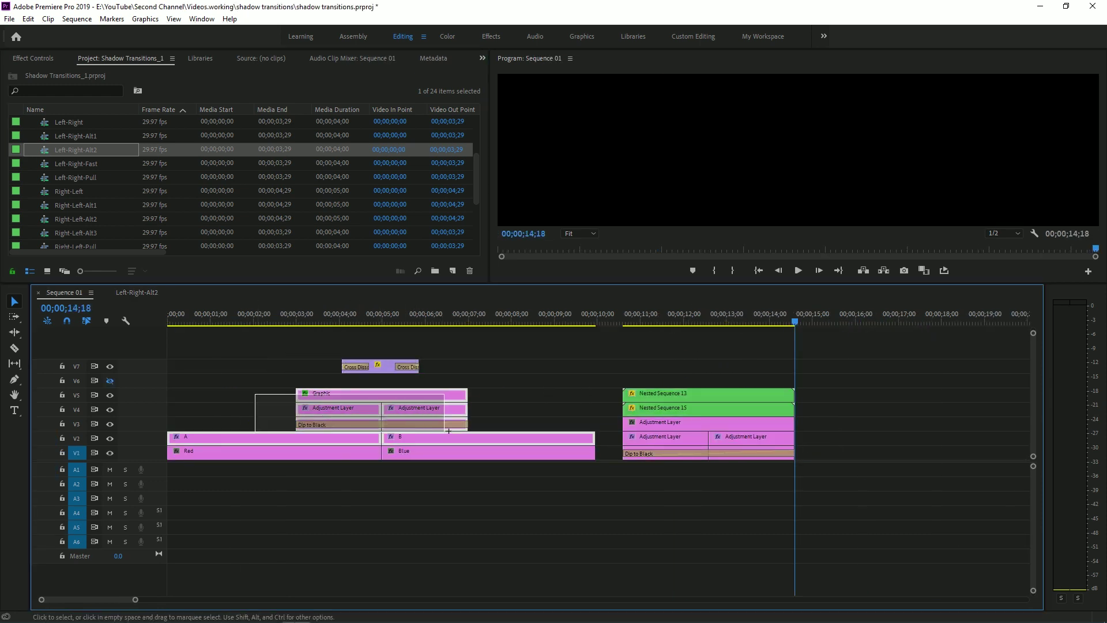
pyautogui.press('Delete')
# Step: Move the cross dissolve to V8 and play the pasted preset transition over the cut
pyautogui.moveTo(379, 365); pyautogui.dragTo(380, 348)
pyautogui.moveTo(601, 374); pyautogui.dragTo(423, 402)
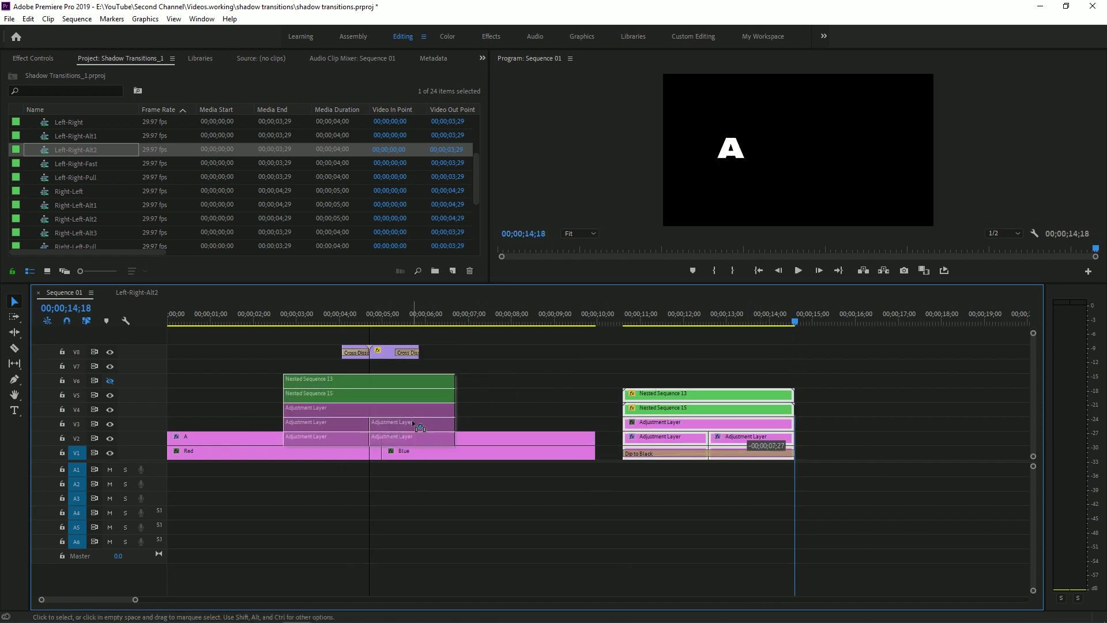
pyautogui.click(263, 321)
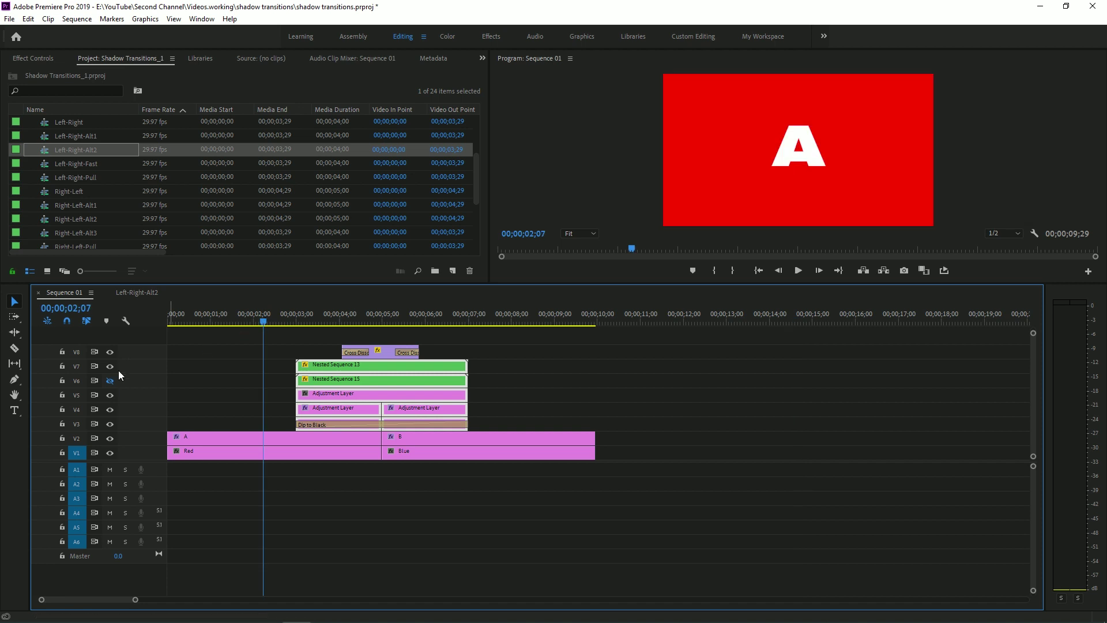
pyautogui.press('space')
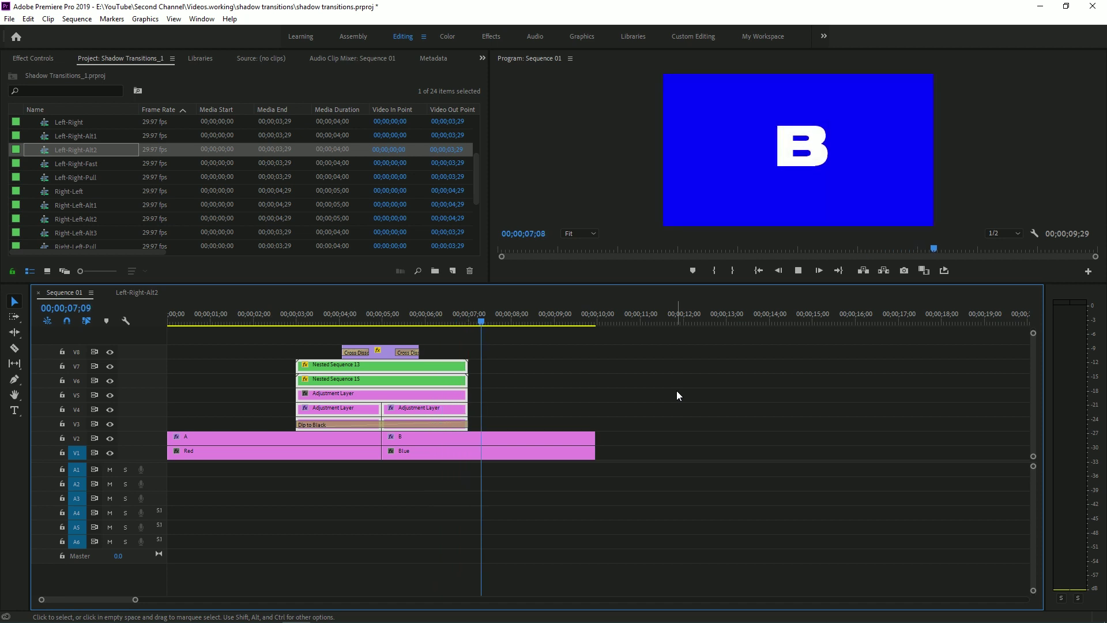
pyautogui.press('space')
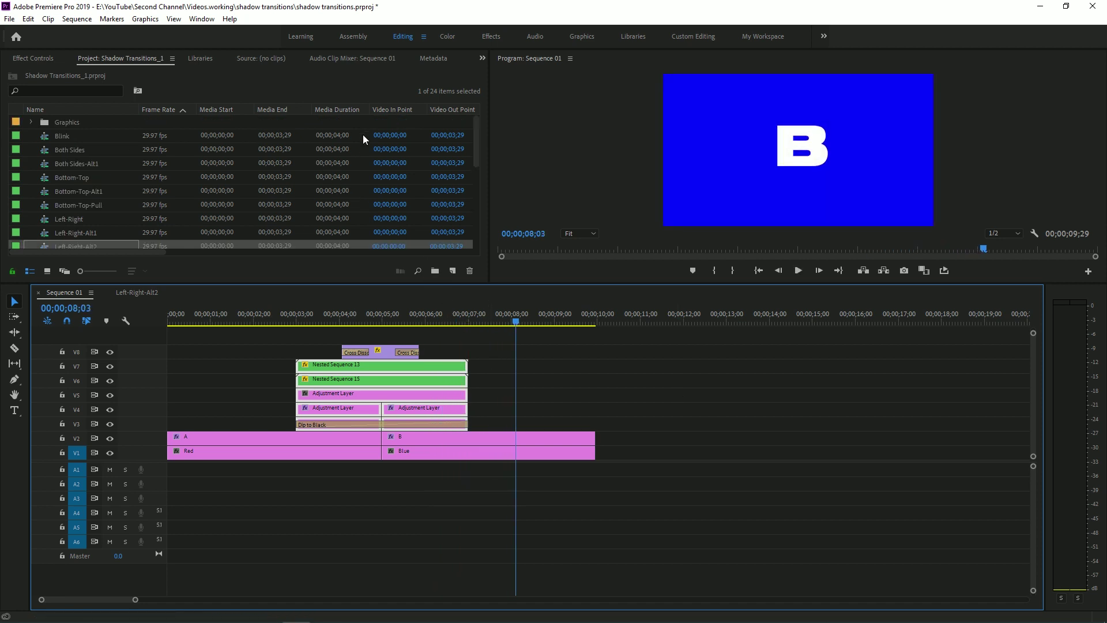
pyautogui.scroll(-5, 362, 134)
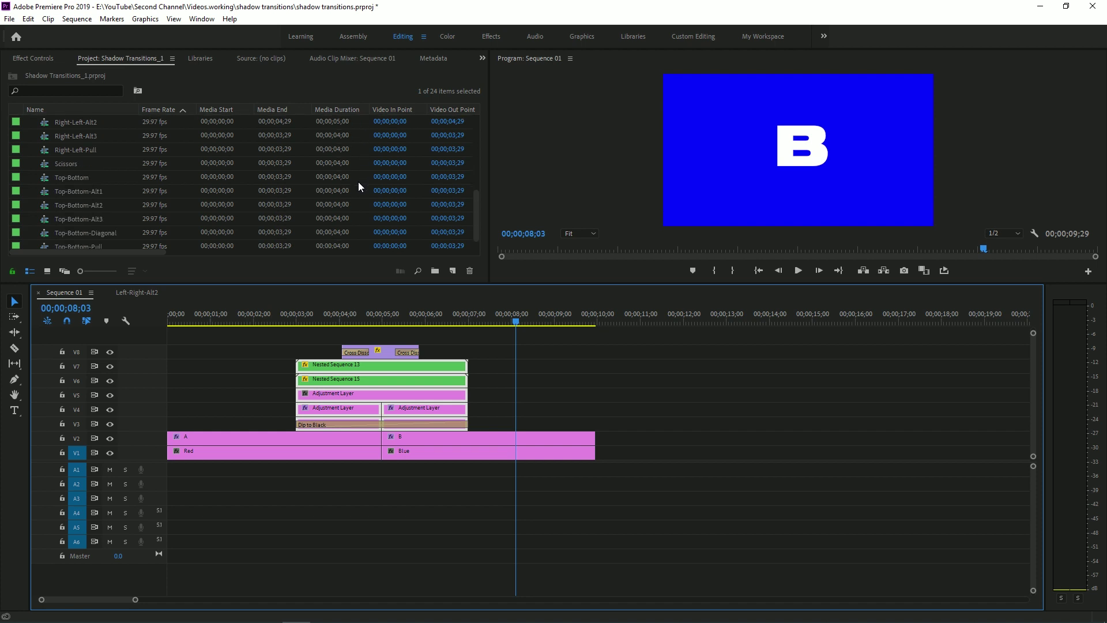